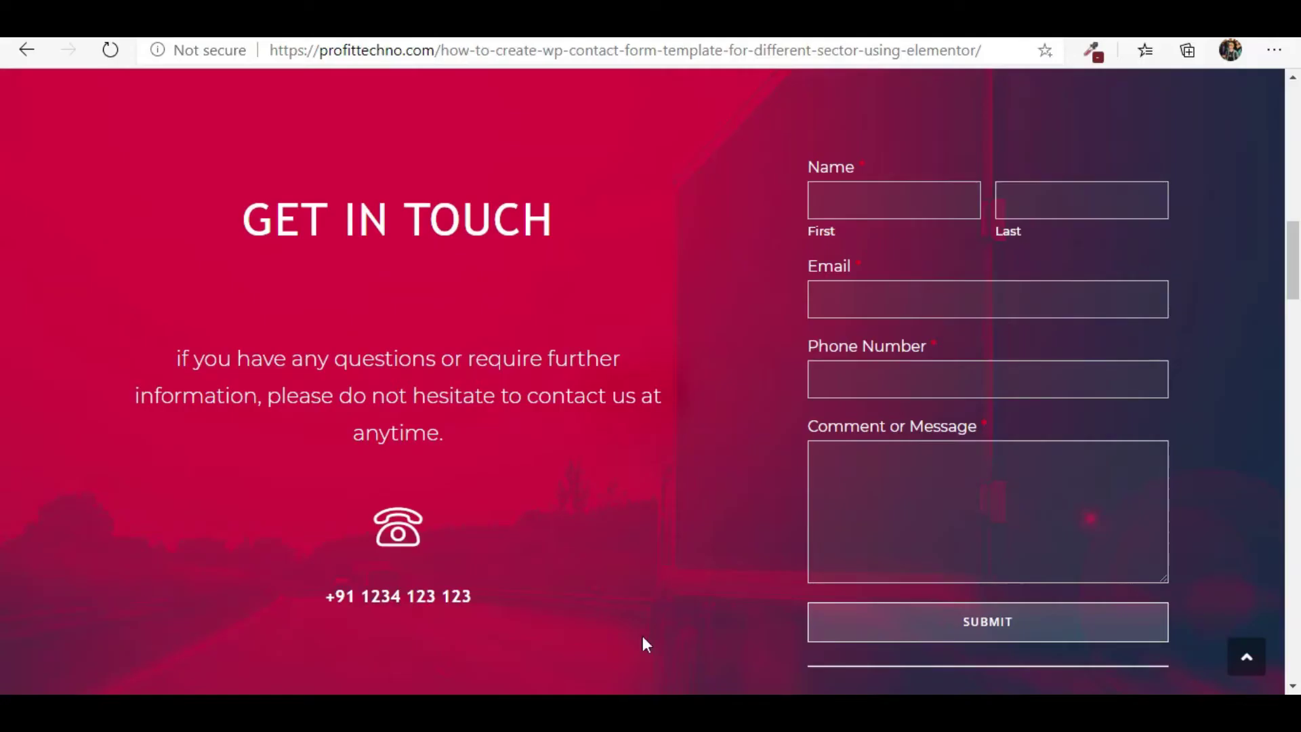
- Examine the sample simple contact form and enquiry form layouts on the reference article page
scroll(578, 308, up, 1)
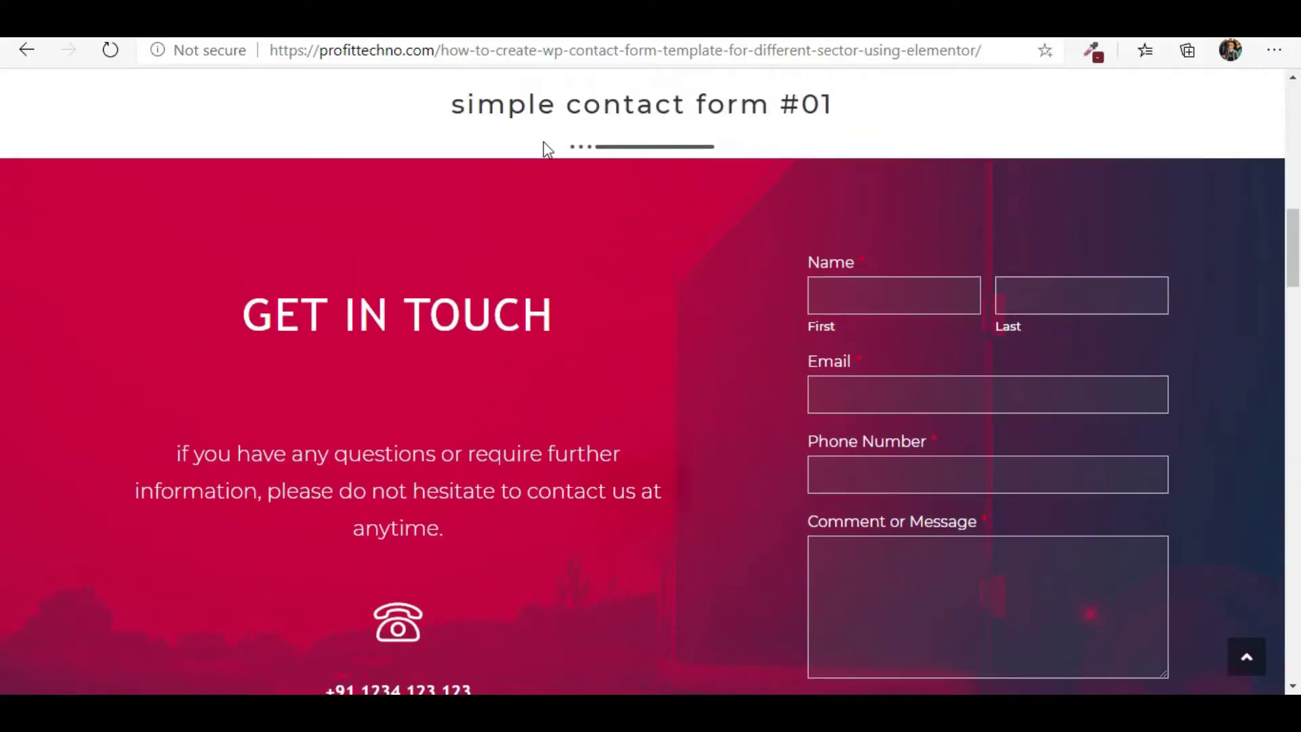
scroll(590, 258, down, 8)
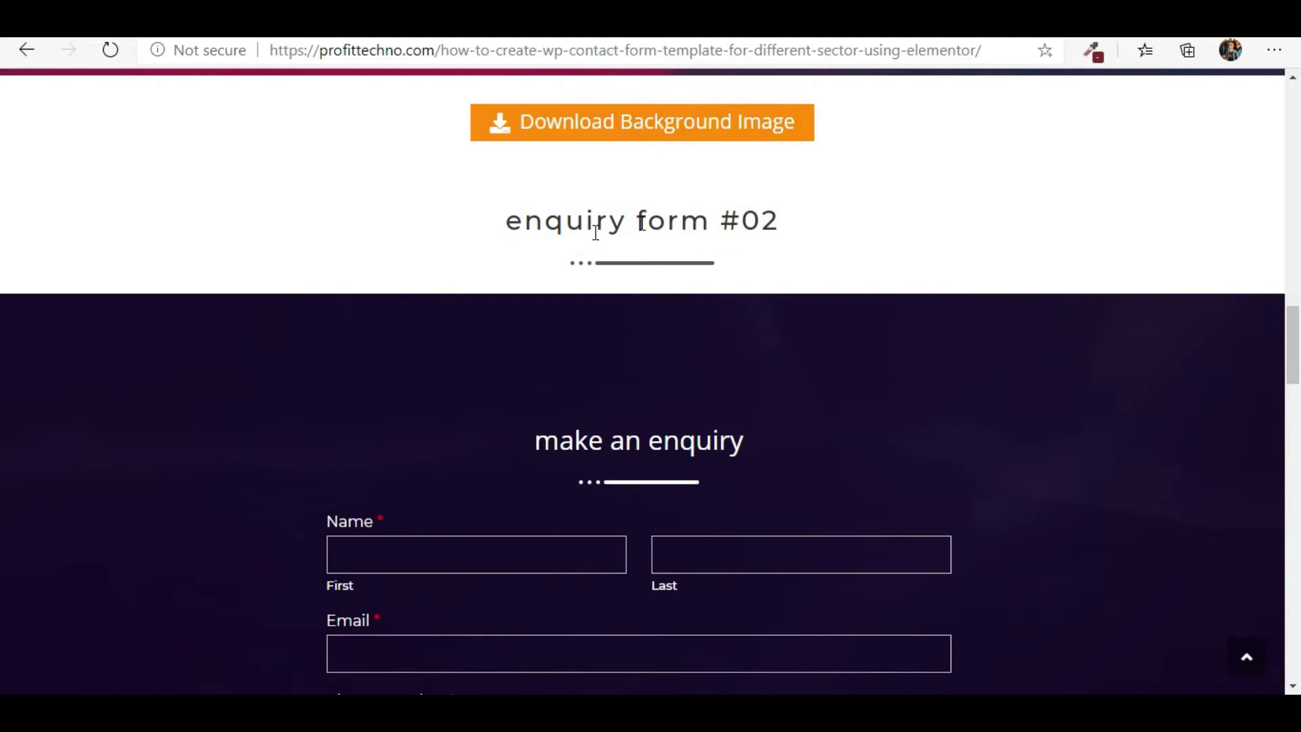
scroll(730, 340, down, 3)
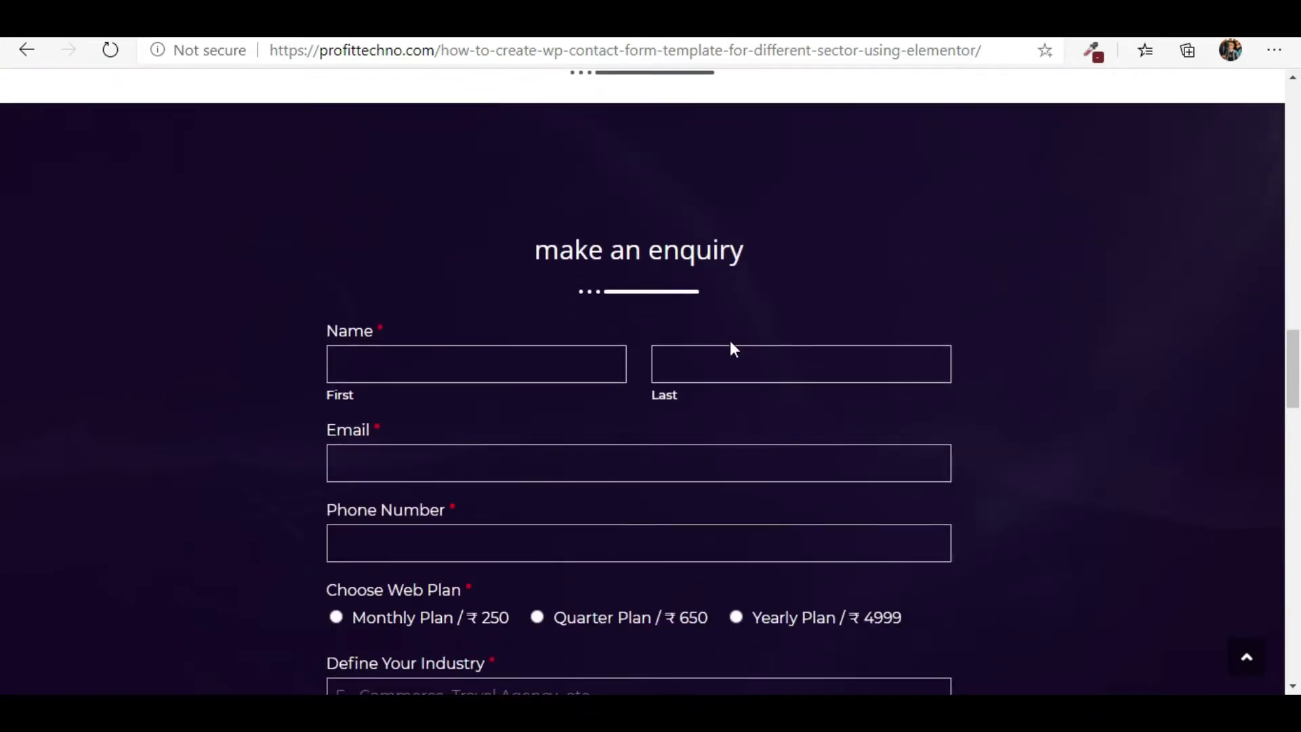
scroll(768, 379, up, 5)
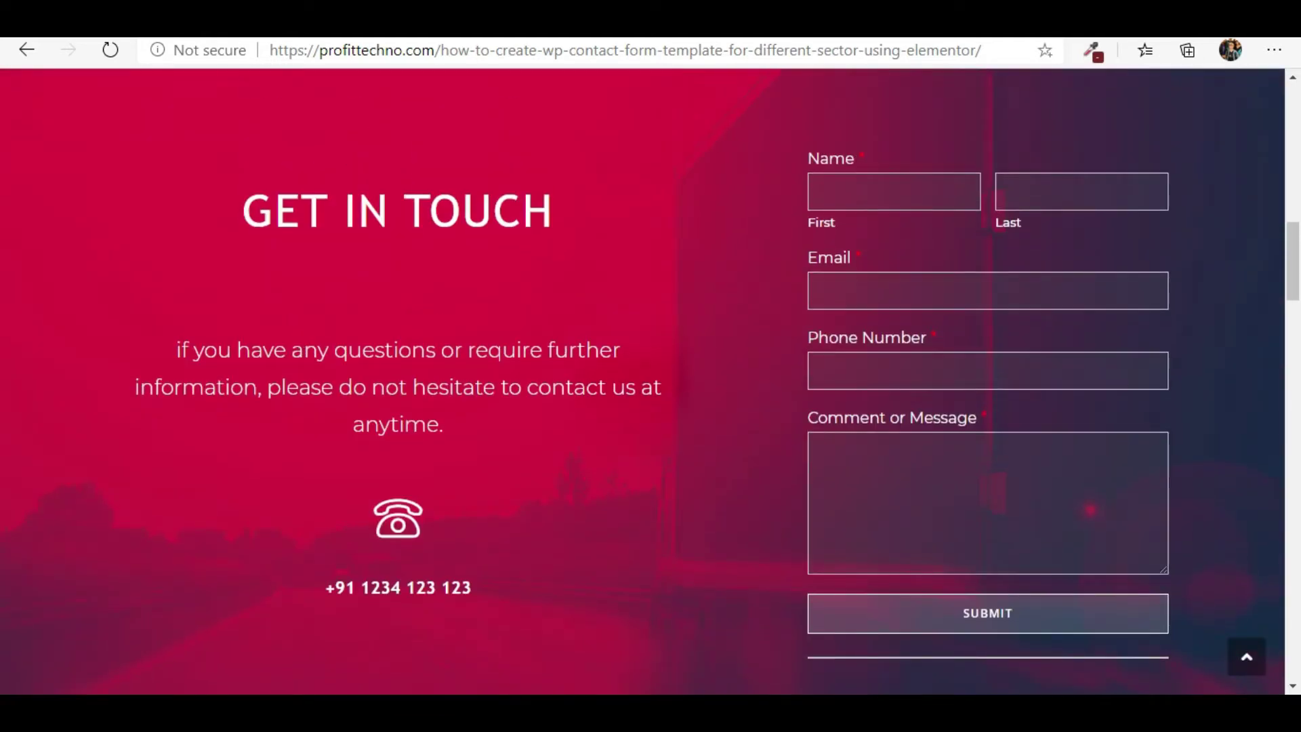
key(ctrl+Tab)
scroll(581, 450, down, 2)
scroll(624, 457, down, 10)
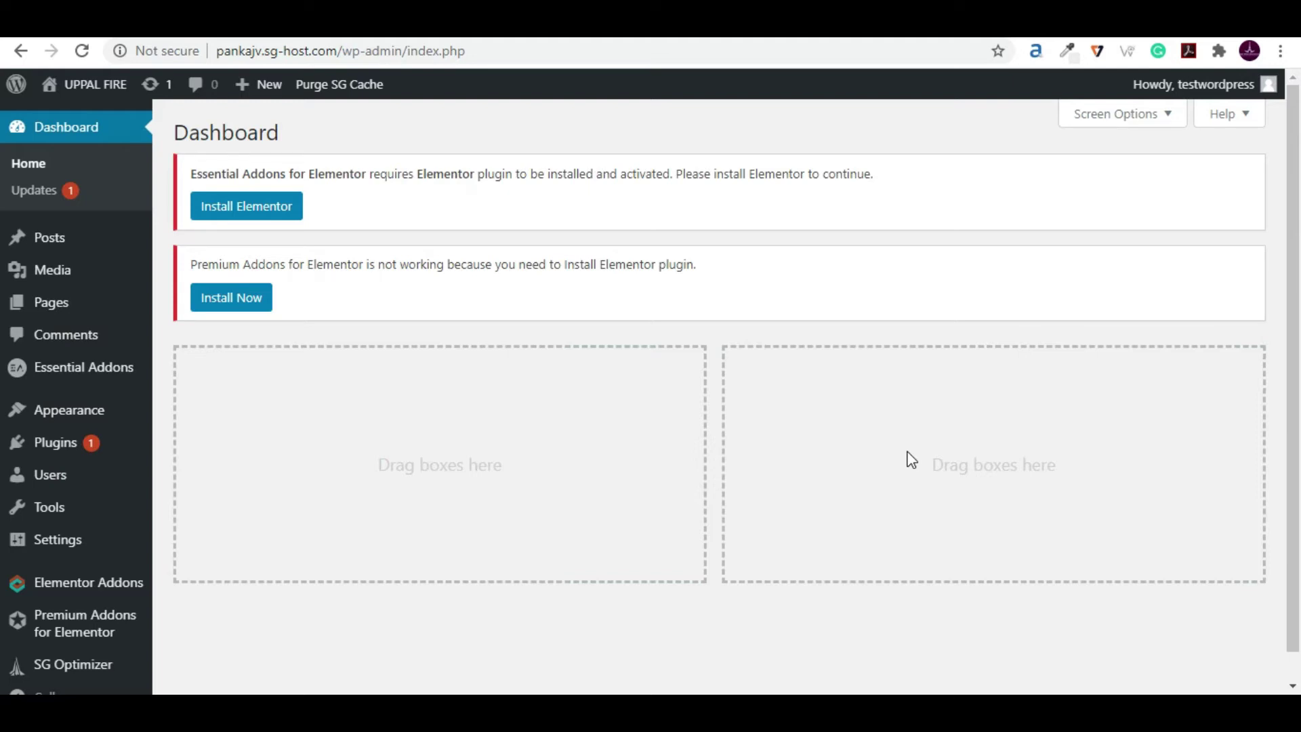
- Search the WordPress plugins available to add for "Wp Form"
mouse_move(81, 456)
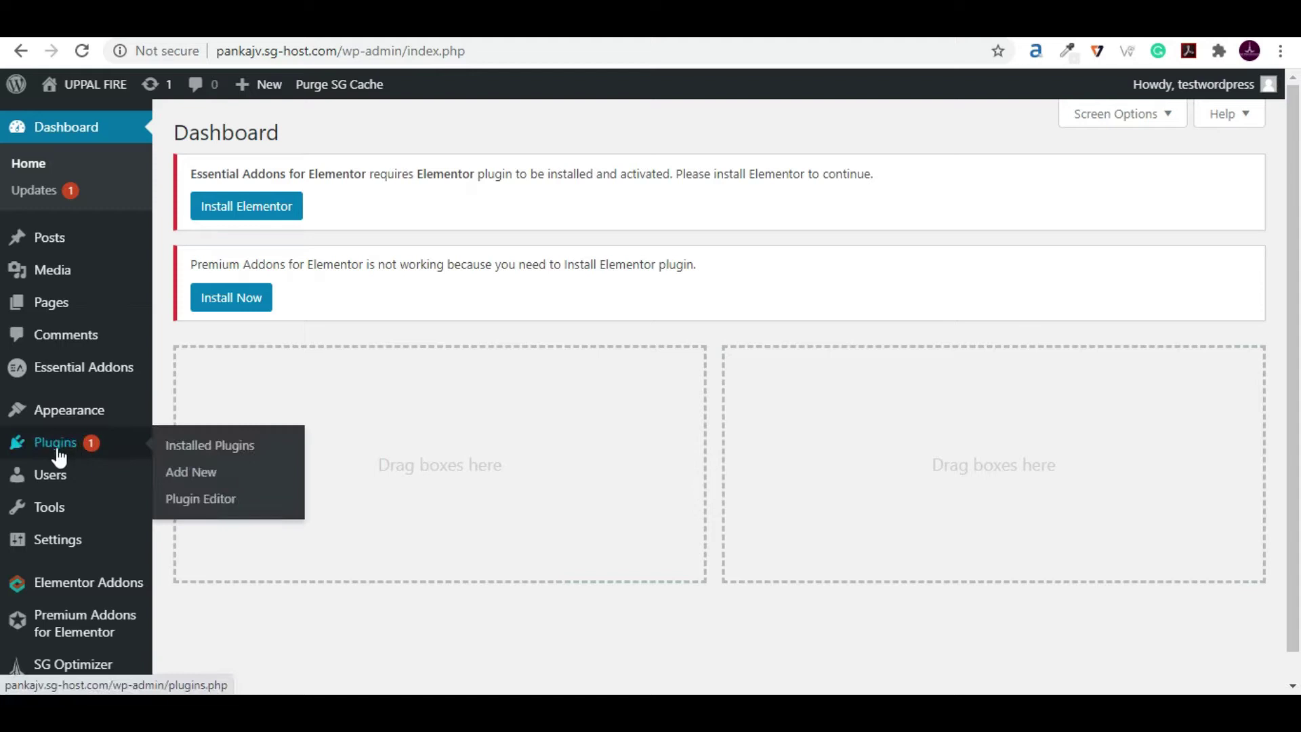
click(192, 474)
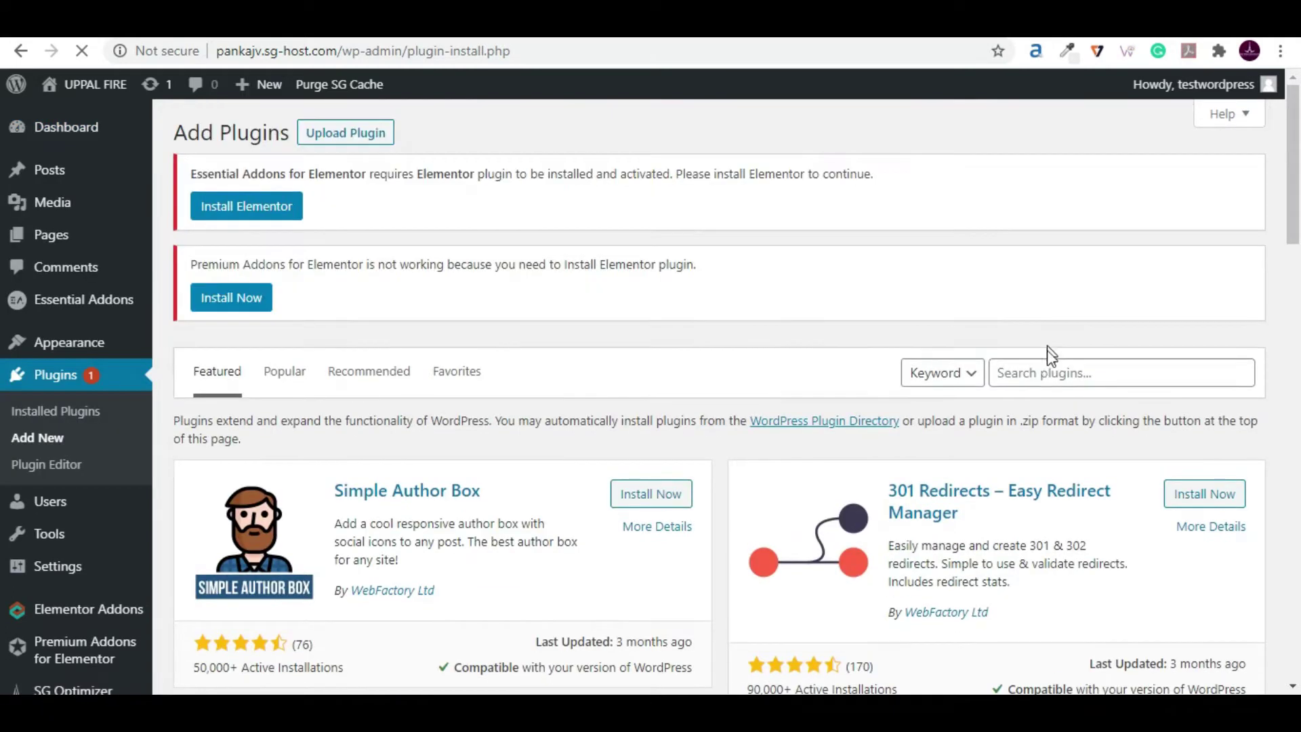
click(1049, 369)
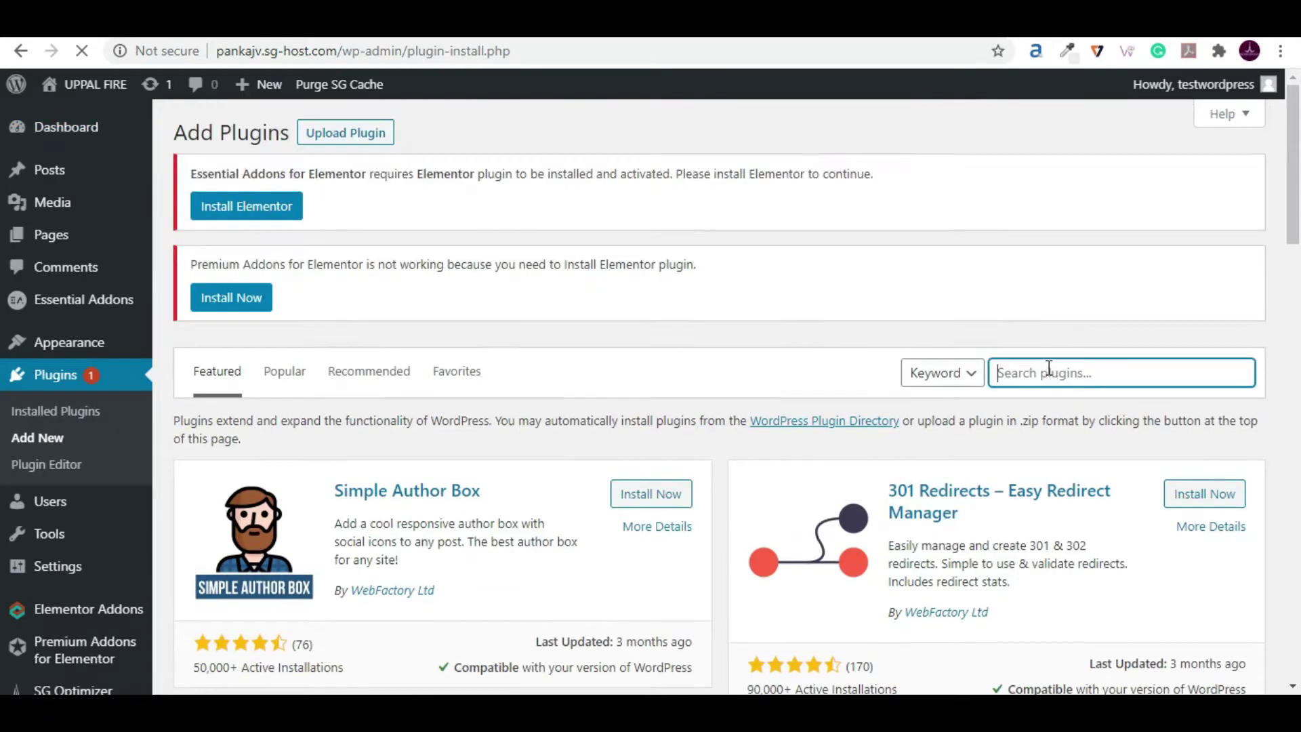
text(Wp Form)
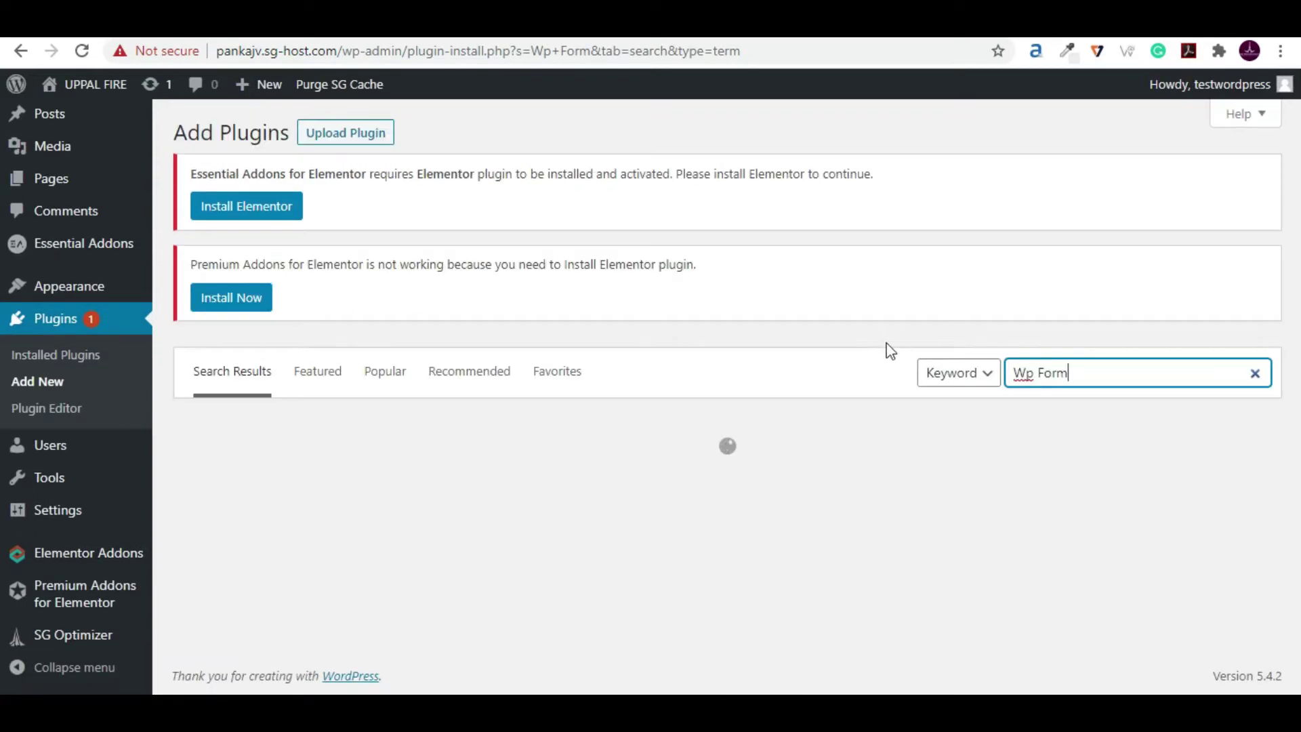
scroll(271, 441, down, 2)
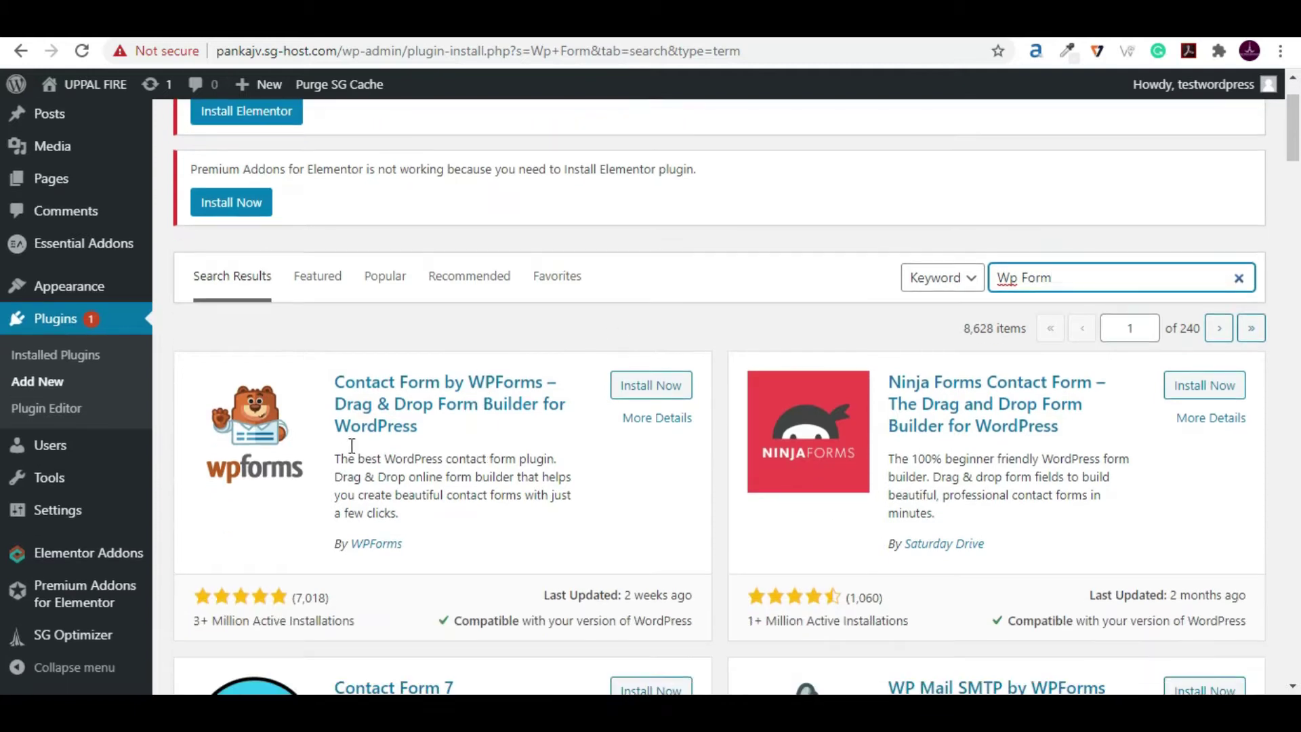
- Install and activate the Contact Form by WPForms plugin
click(644, 388)
scroll(644, 475, down, 2)
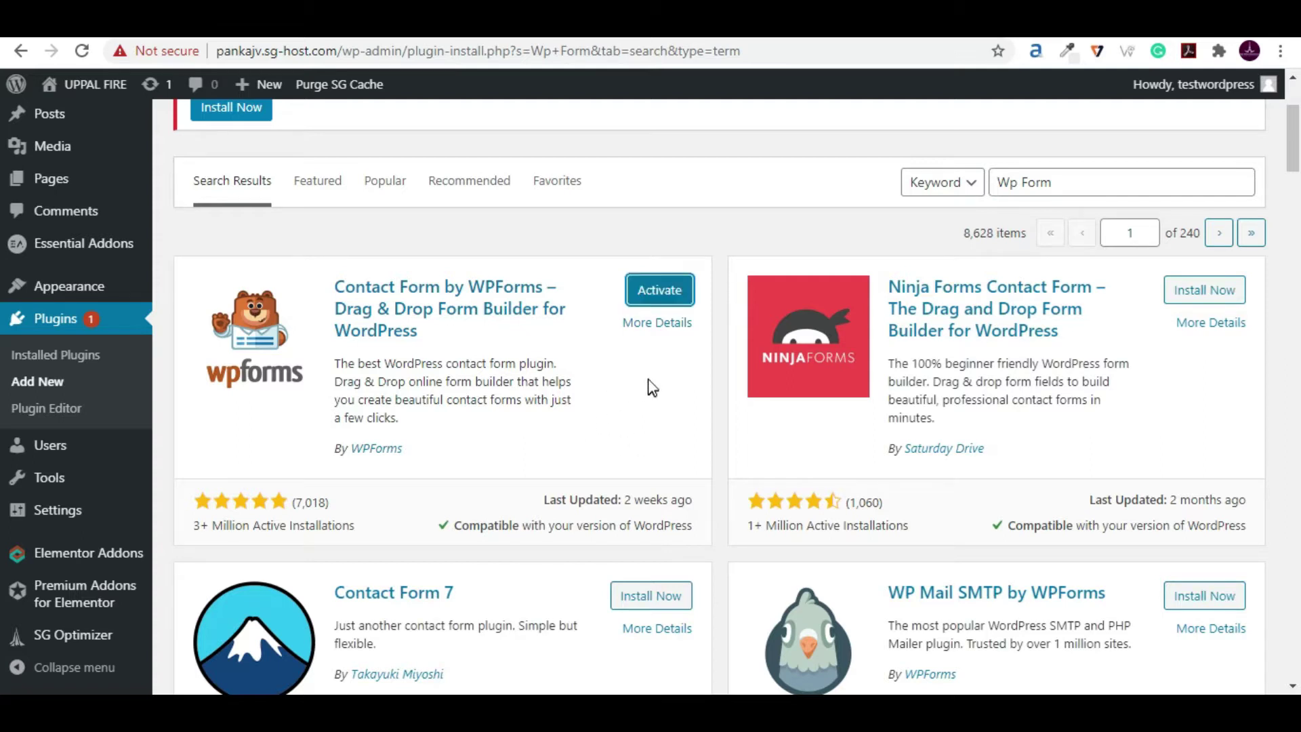
click(660, 292)
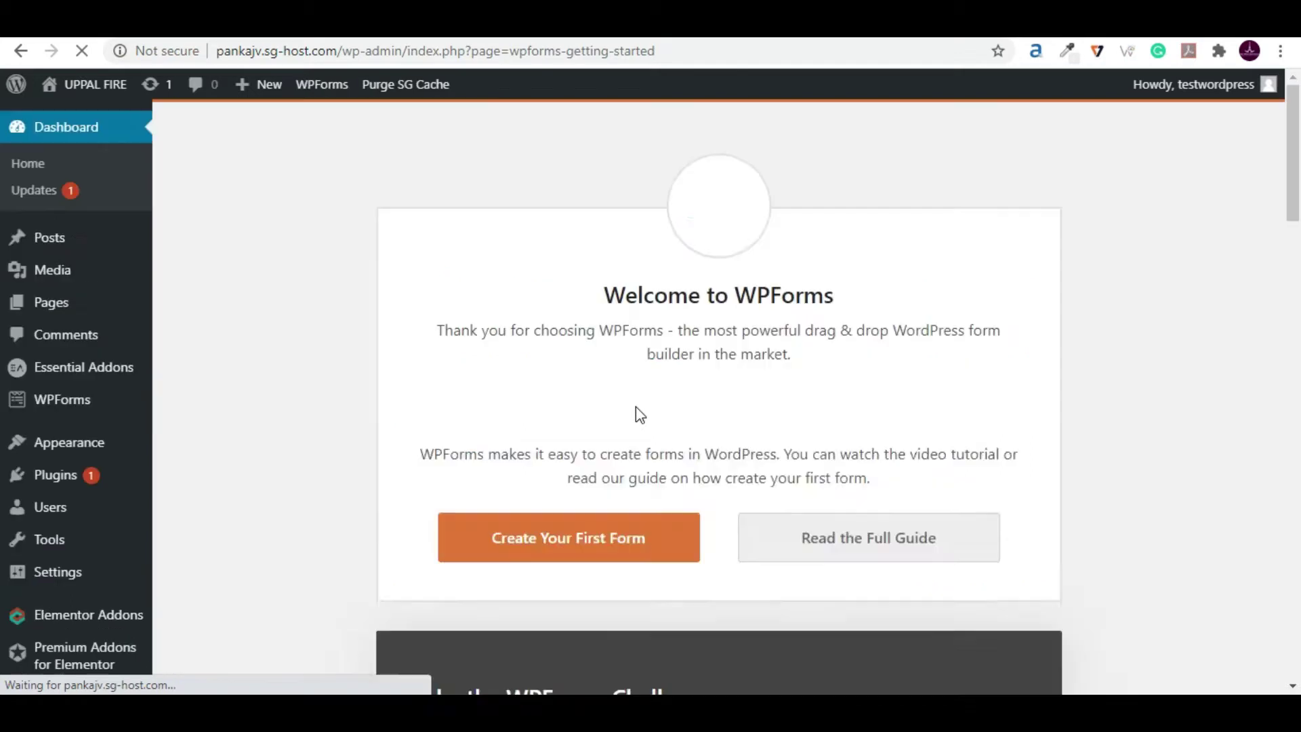
scroll(673, 407, down, 6)
scroll(673, 414, down, 3)
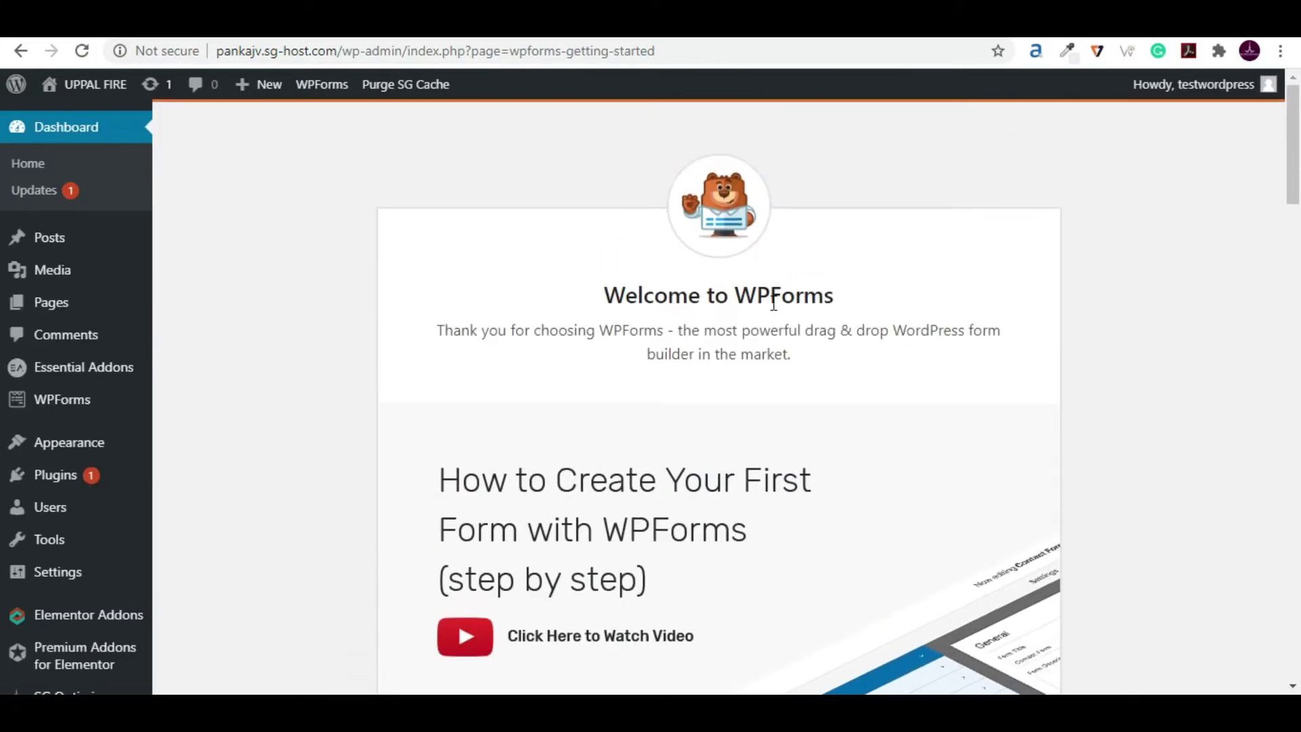
- Create a new WPForms form named "Simple Contact Form" from the Simple Contact Form template
mouse_move(68, 411)
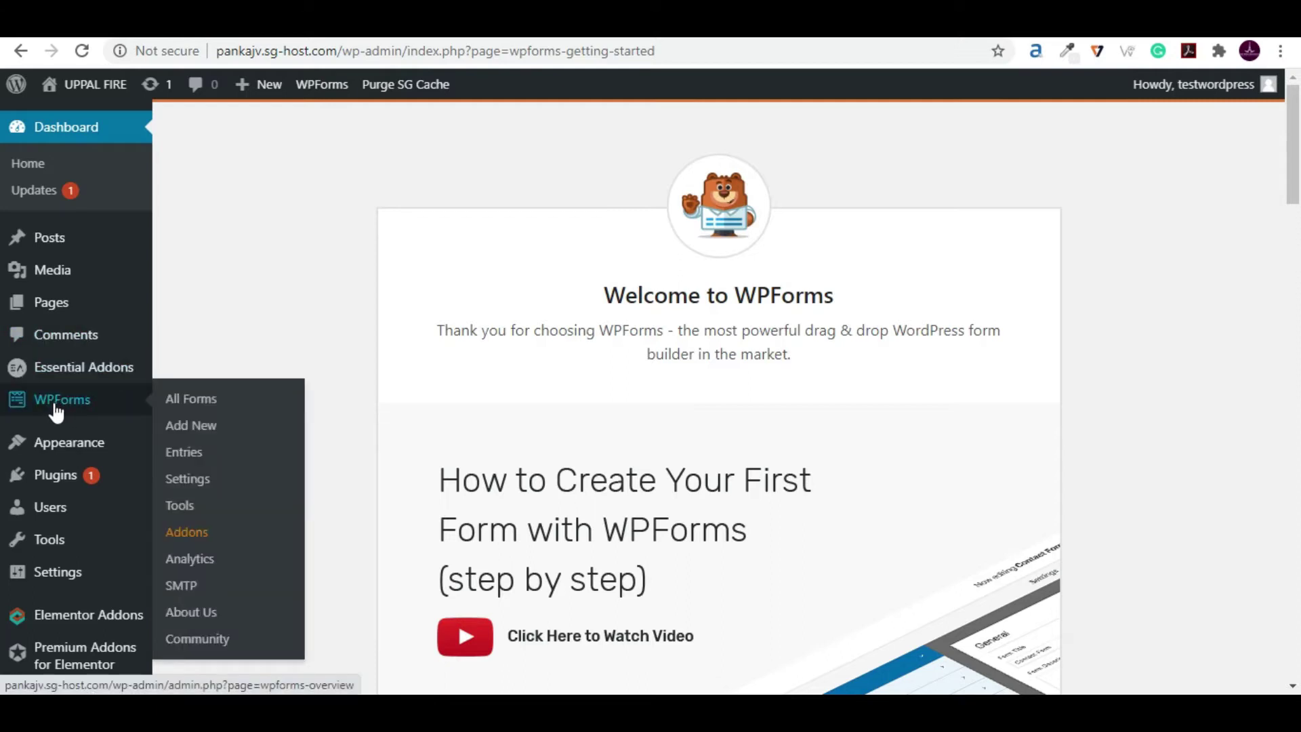
click(185, 433)
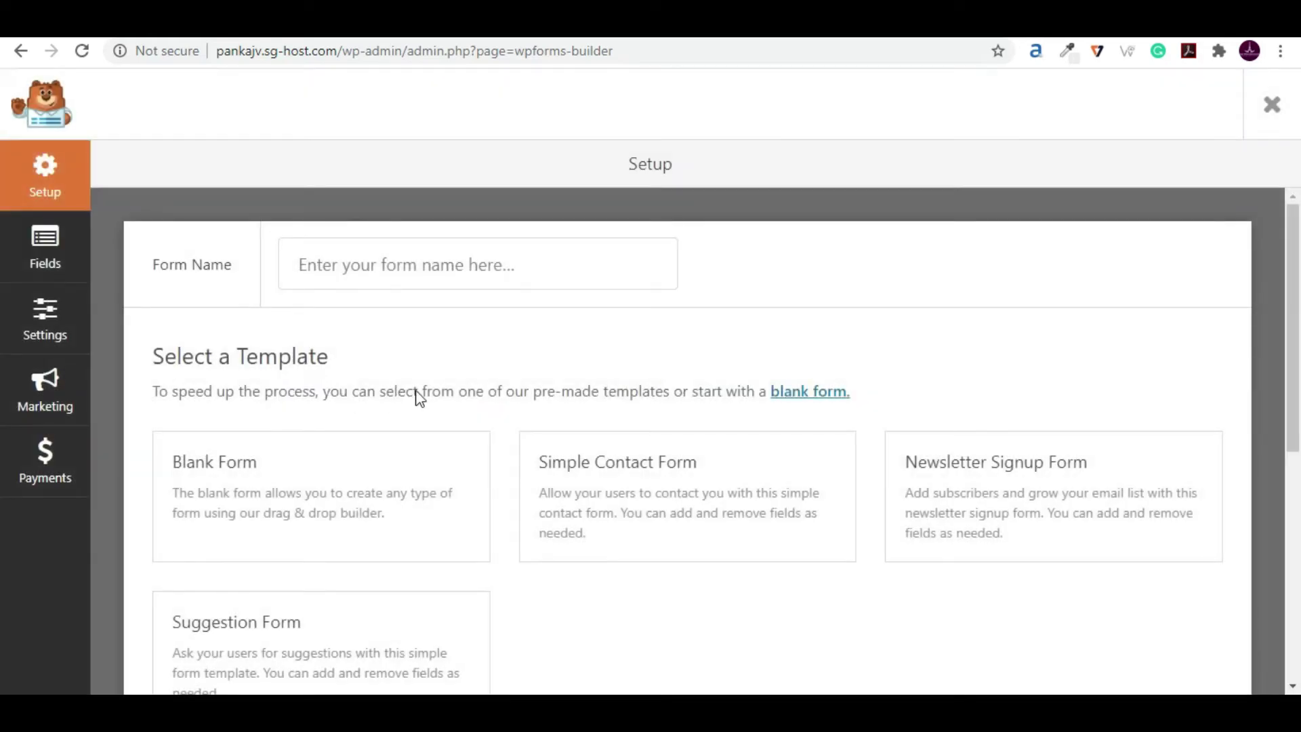
scroll(415, 397, down, 1)
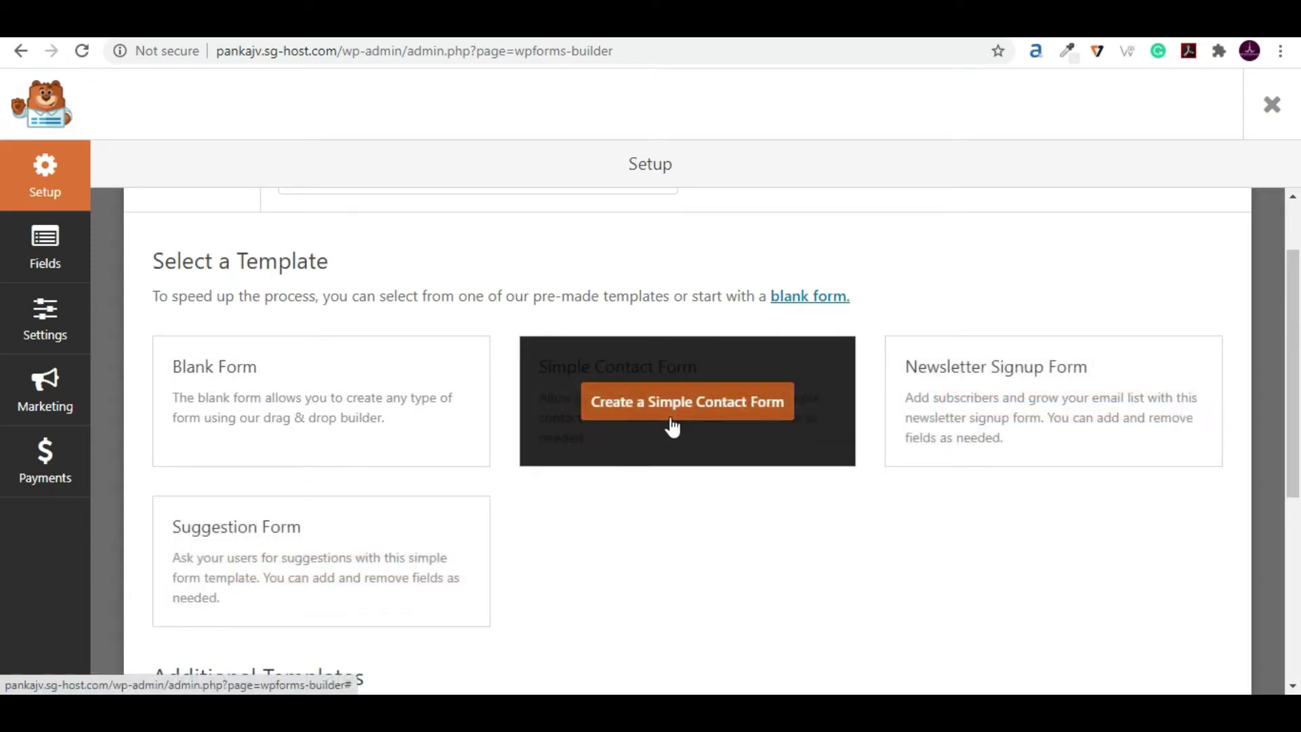
click(673, 407)
click(384, 270)
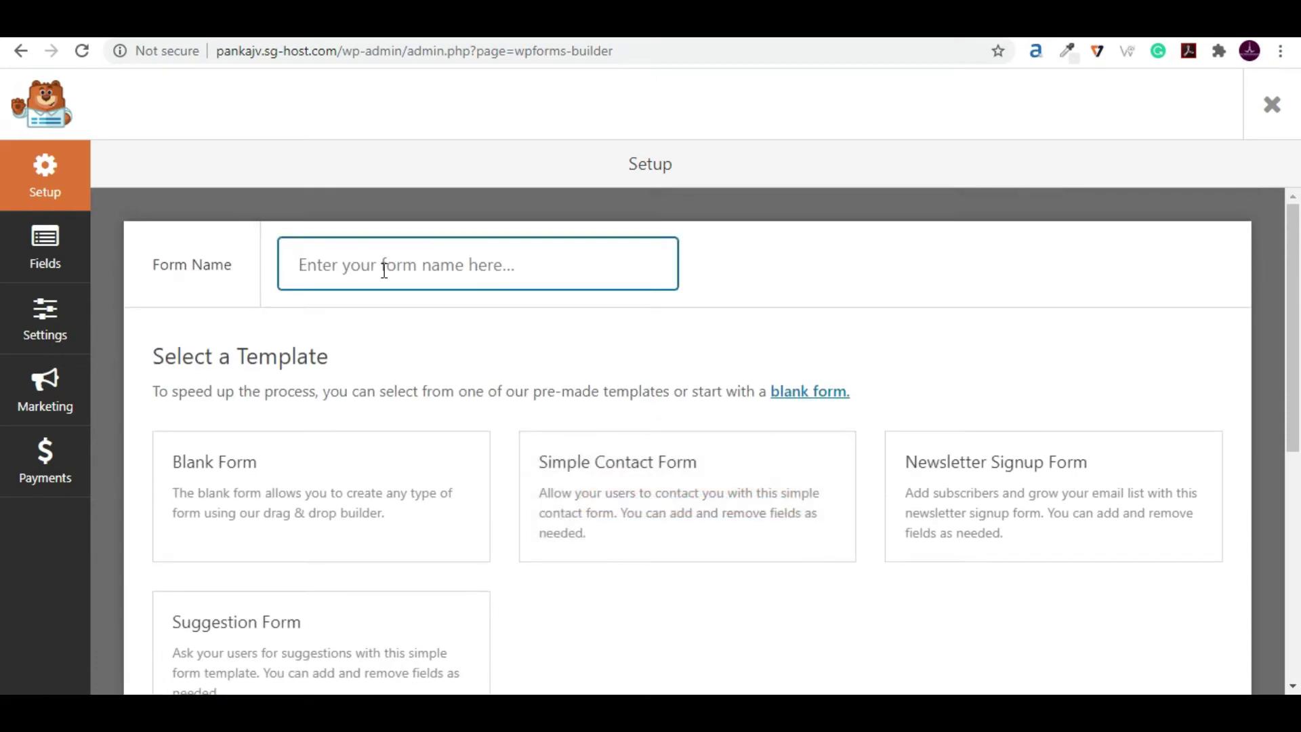
text(Simple)
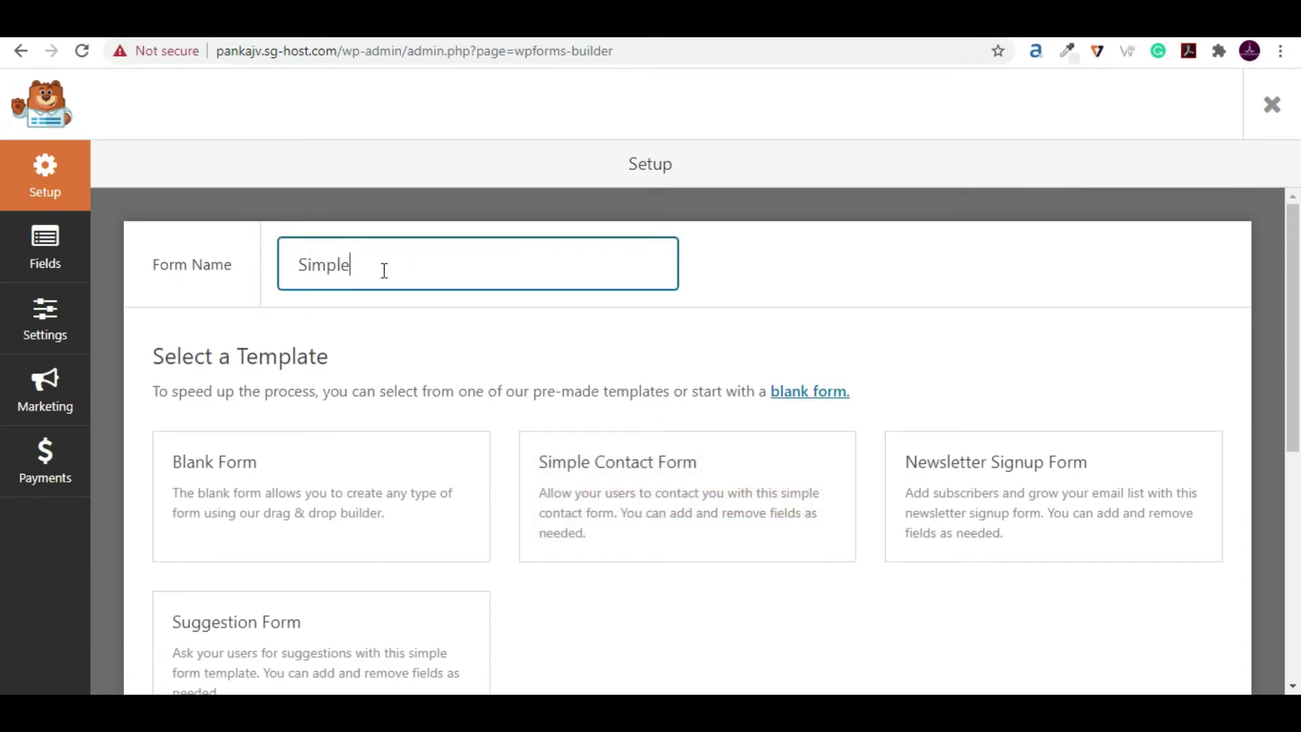
text( Contact Form)
mouse_move(675, 505)
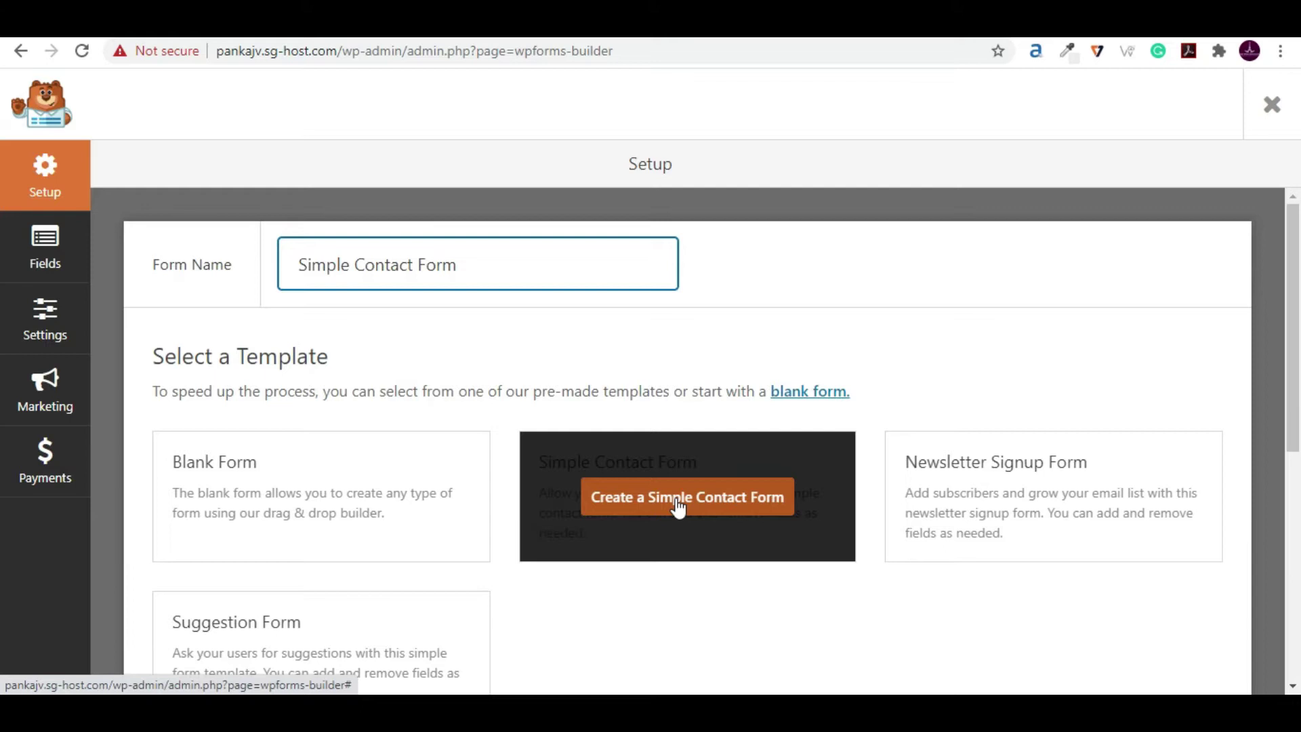
click(678, 500)
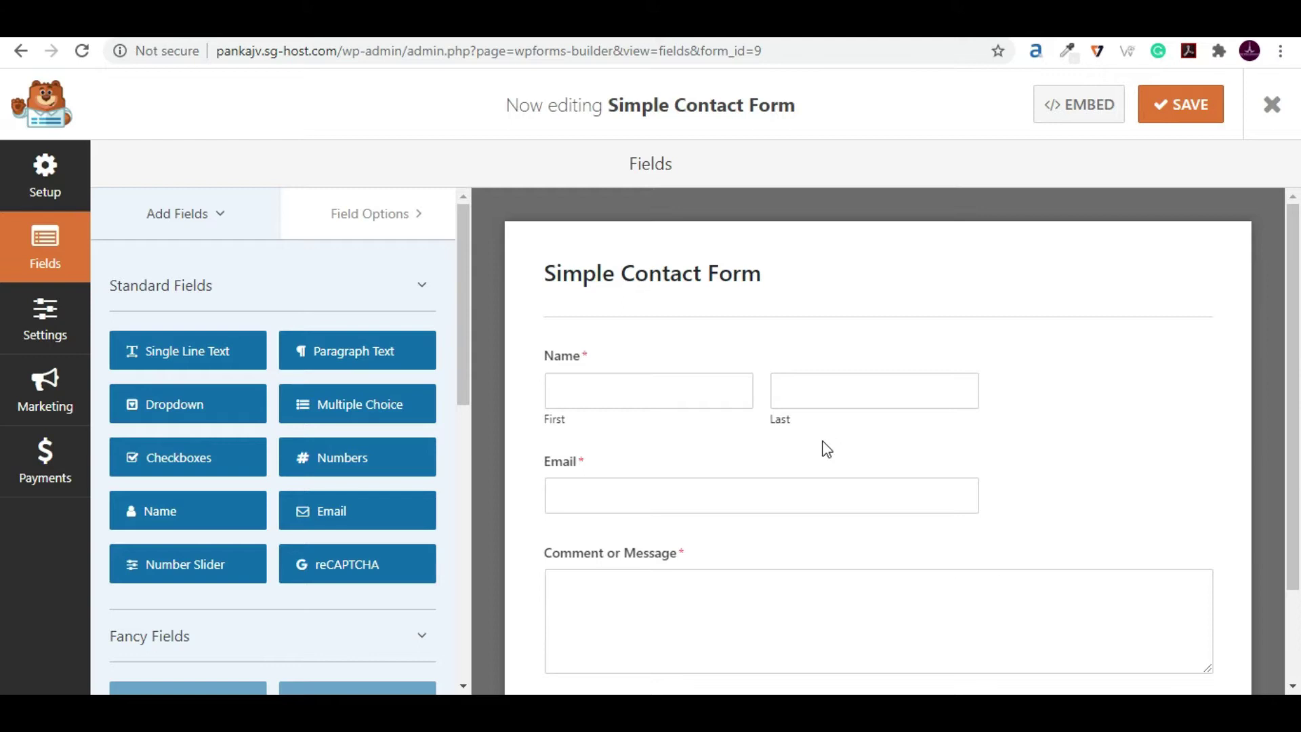
- Add a Numbers field to the form between the Email and Comment or Message fields, following the reference form
scroll(826, 449, down, 2)
scroll(820, 449, up, 2)
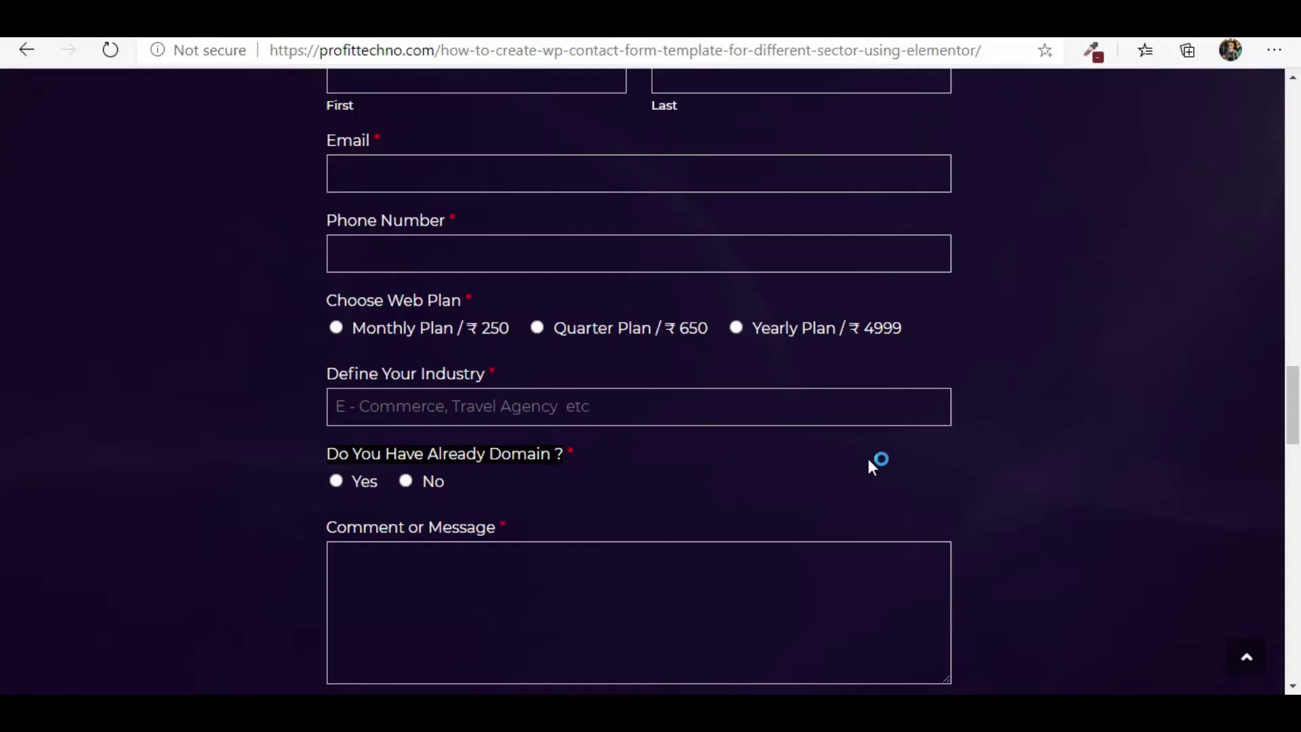
scroll(870, 465, up, 10)
scroll(935, 437, down, 3)
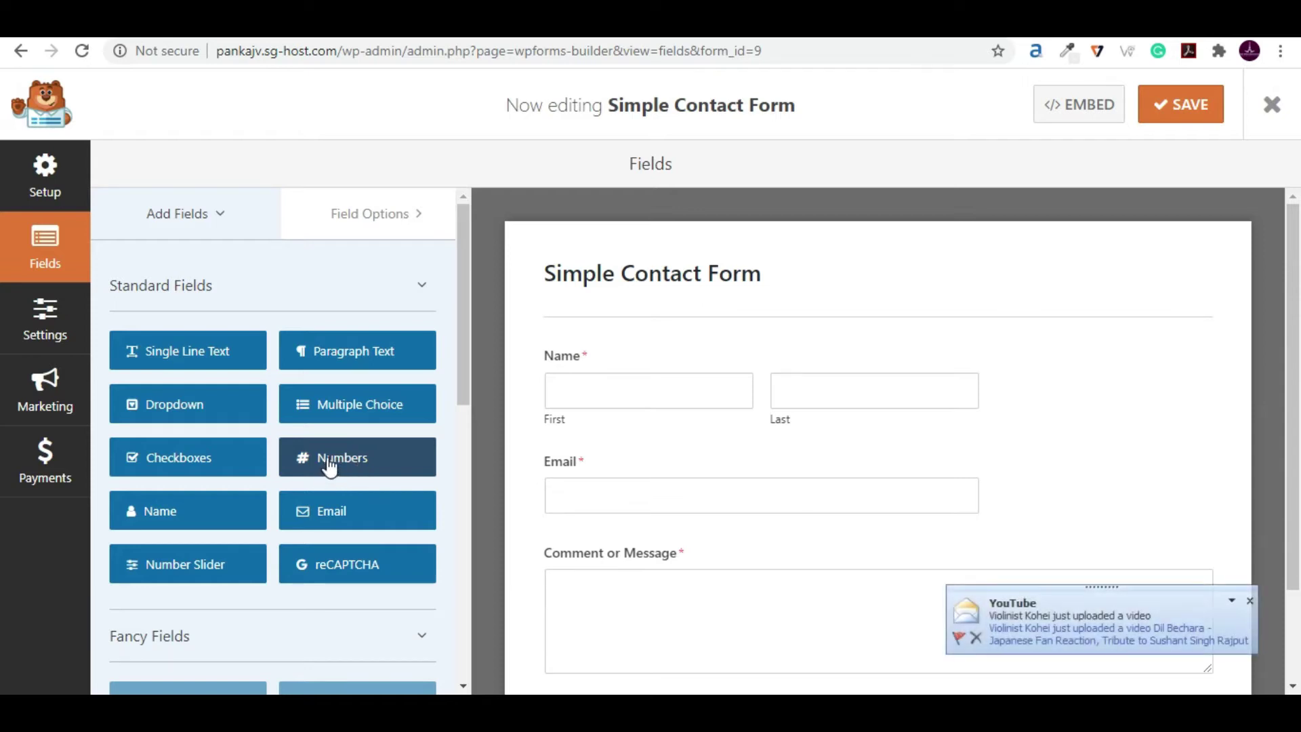
drag(497, 468, 637, 567)
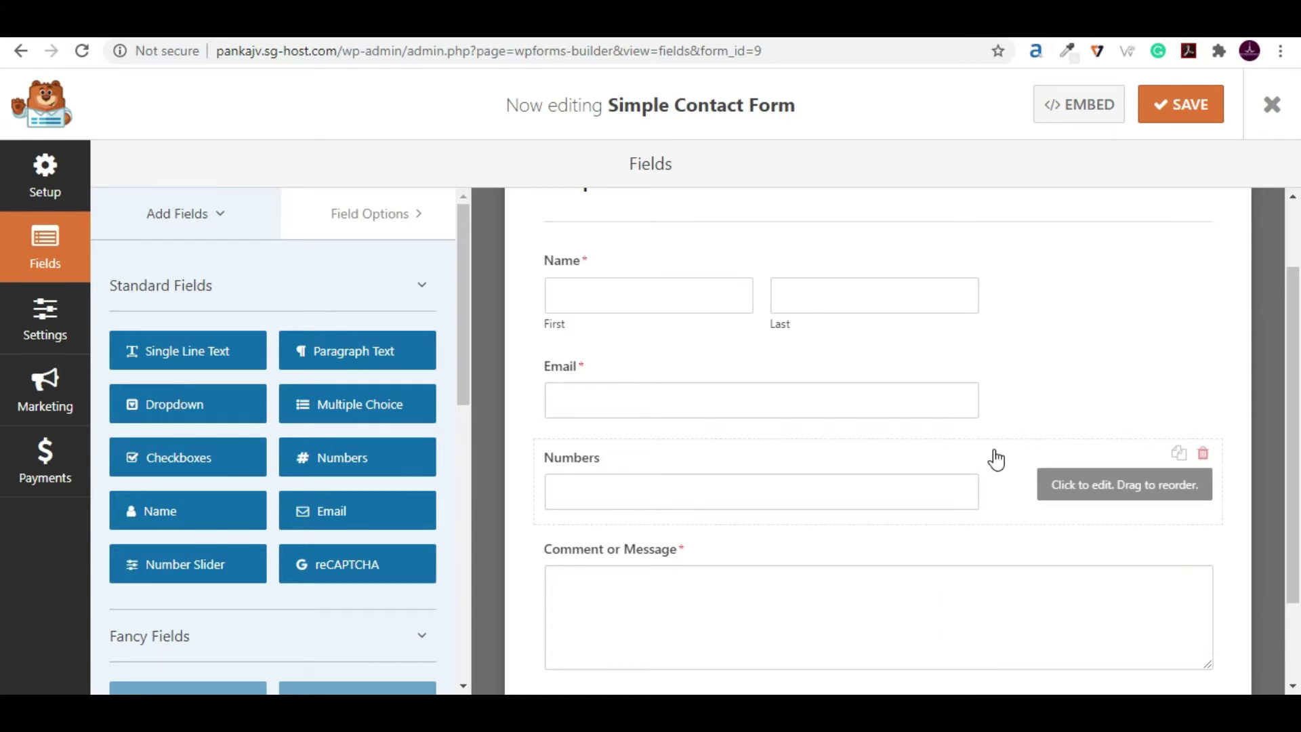
scroll(996, 461, up, 2)
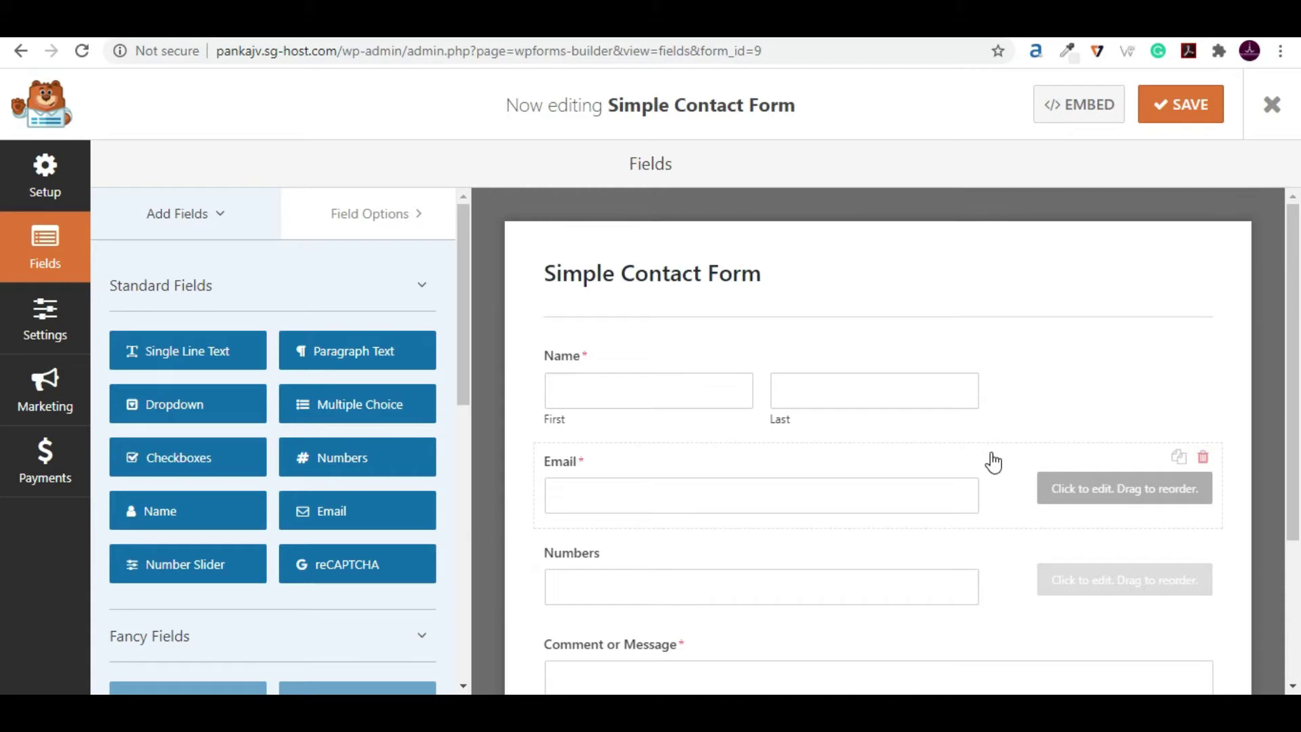
- Change the label of the form's Name field to "Full Name"
click(1012, 370)
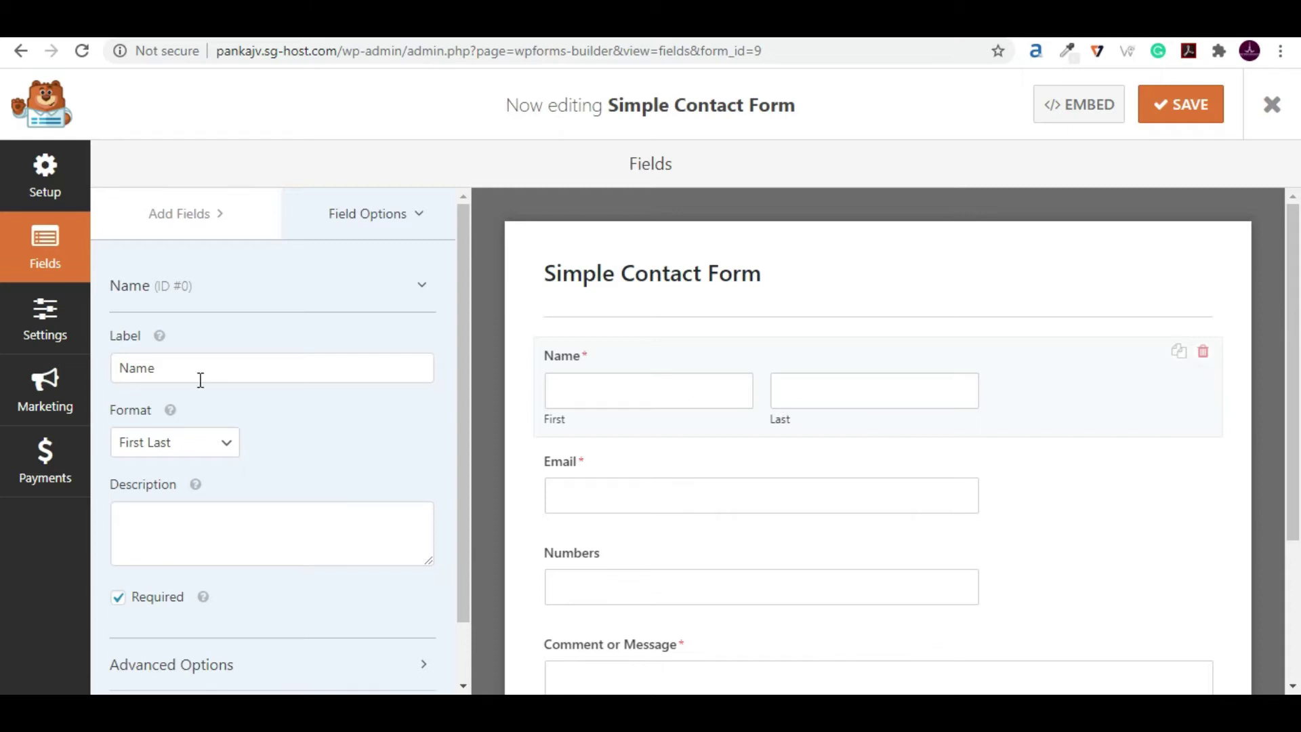
click(174, 369)
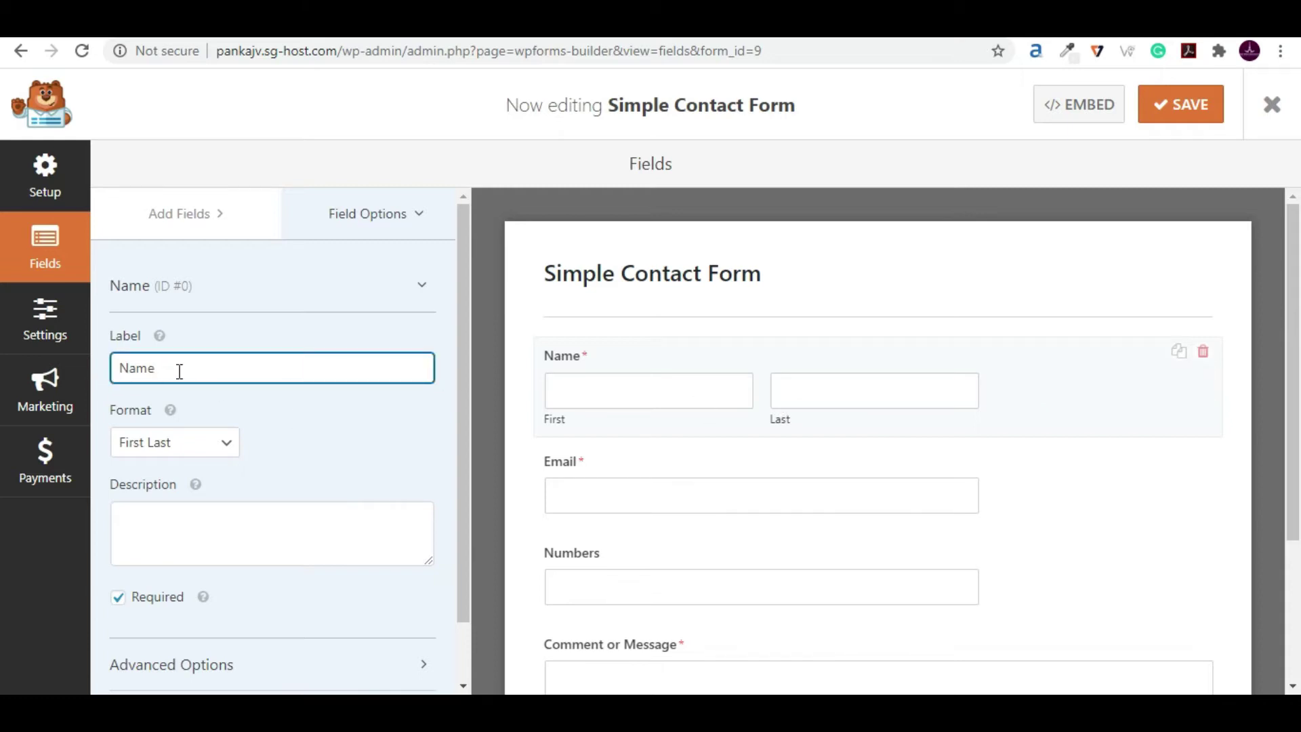
double_click(174, 369)
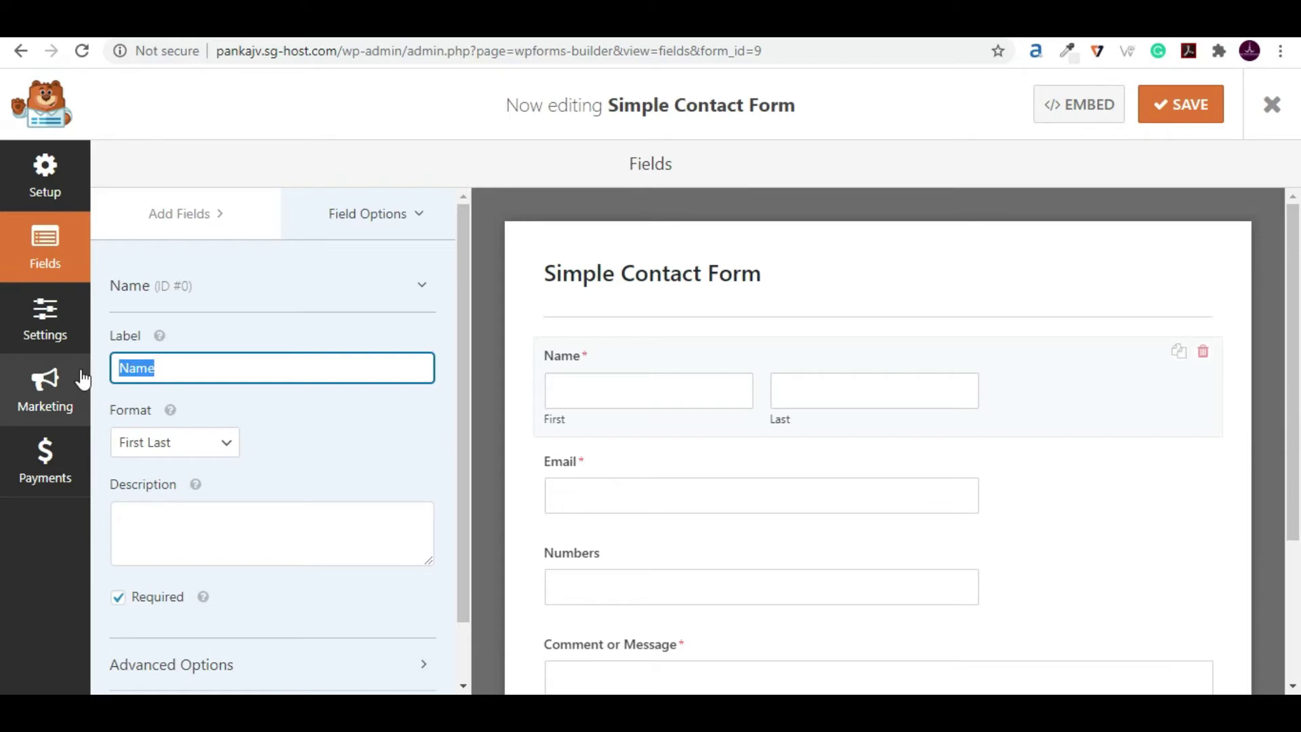
text(Full Nam)
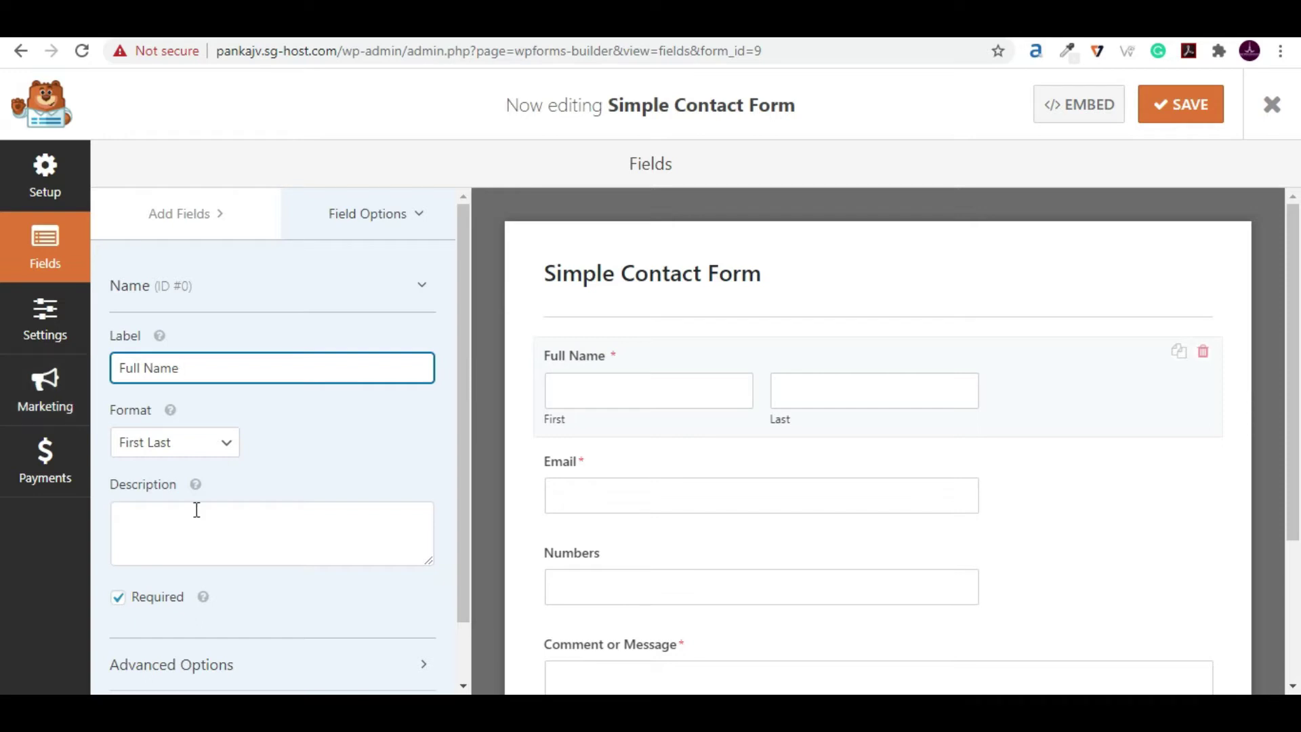
- Hide both the label and the sub-labels of the Full Name field in its advanced options
scroll(238, 543, down, 1)
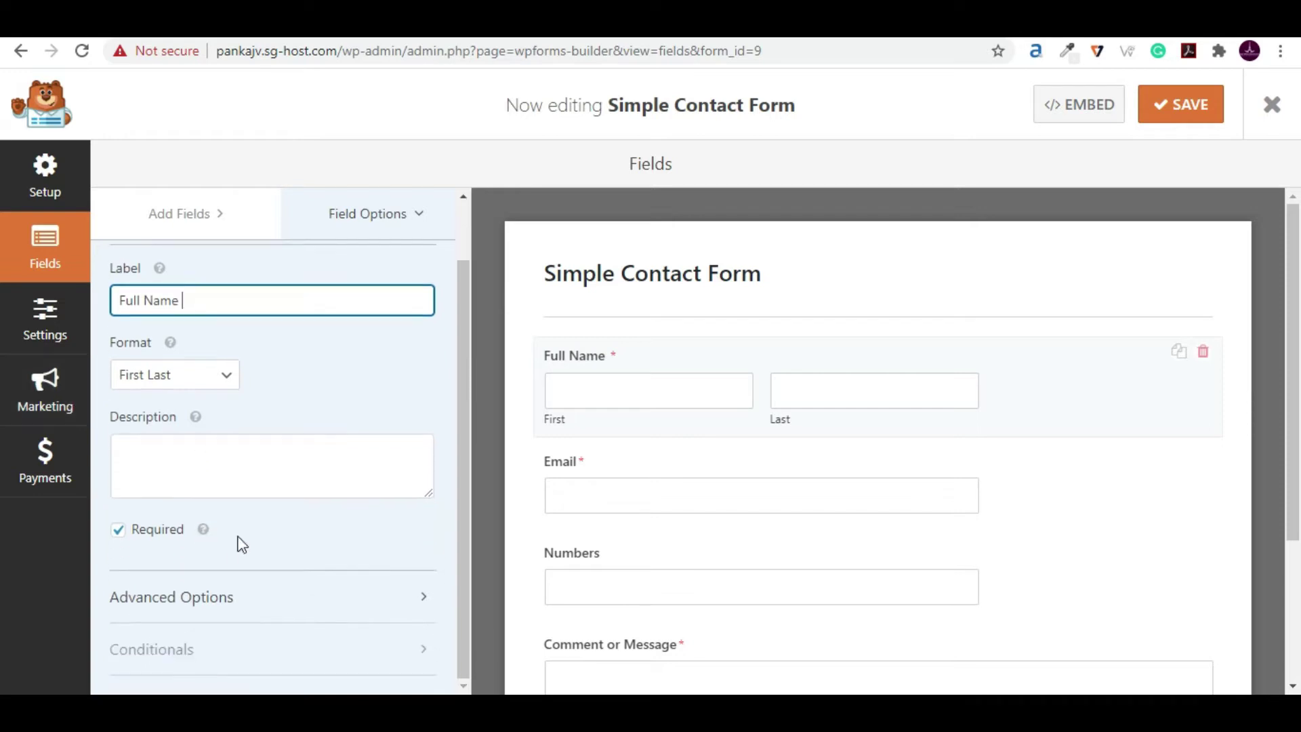
click(223, 598)
scroll(318, 549, down, 3)
scroll(203, 549, down, 1)
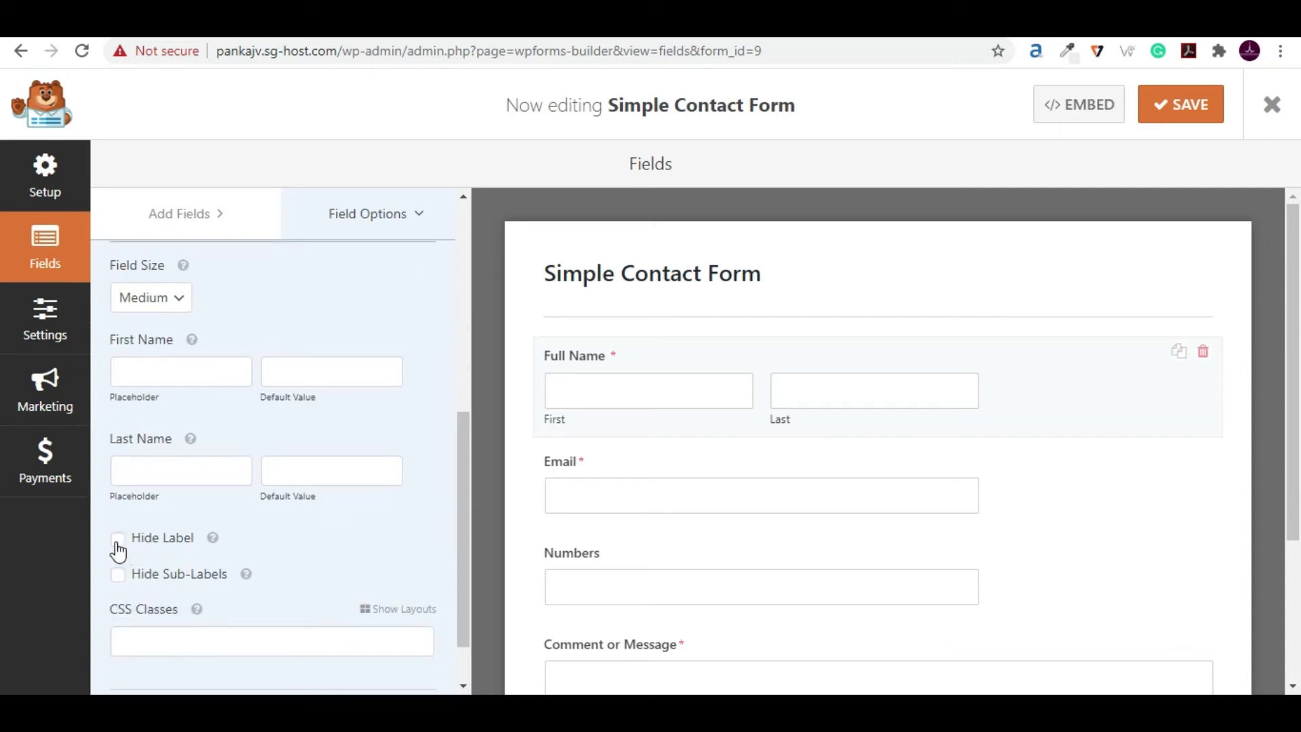
click(118, 542)
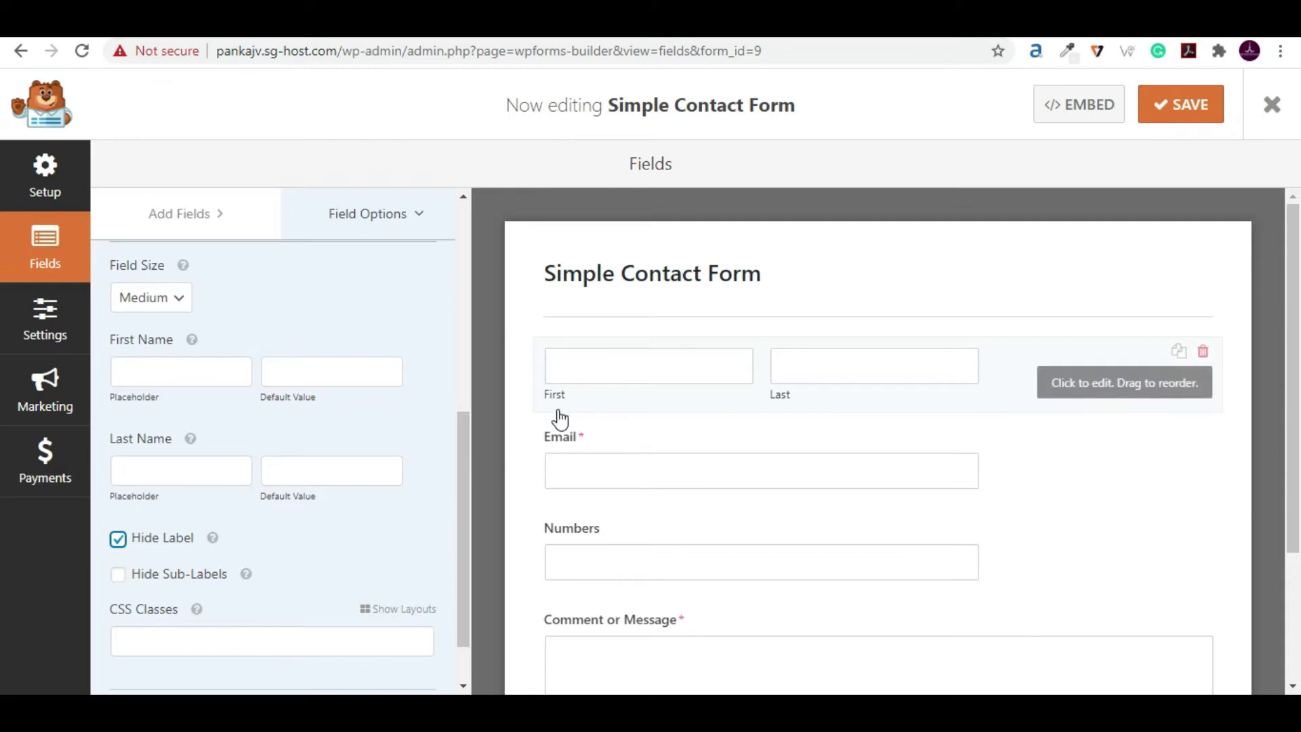
click(119, 575)
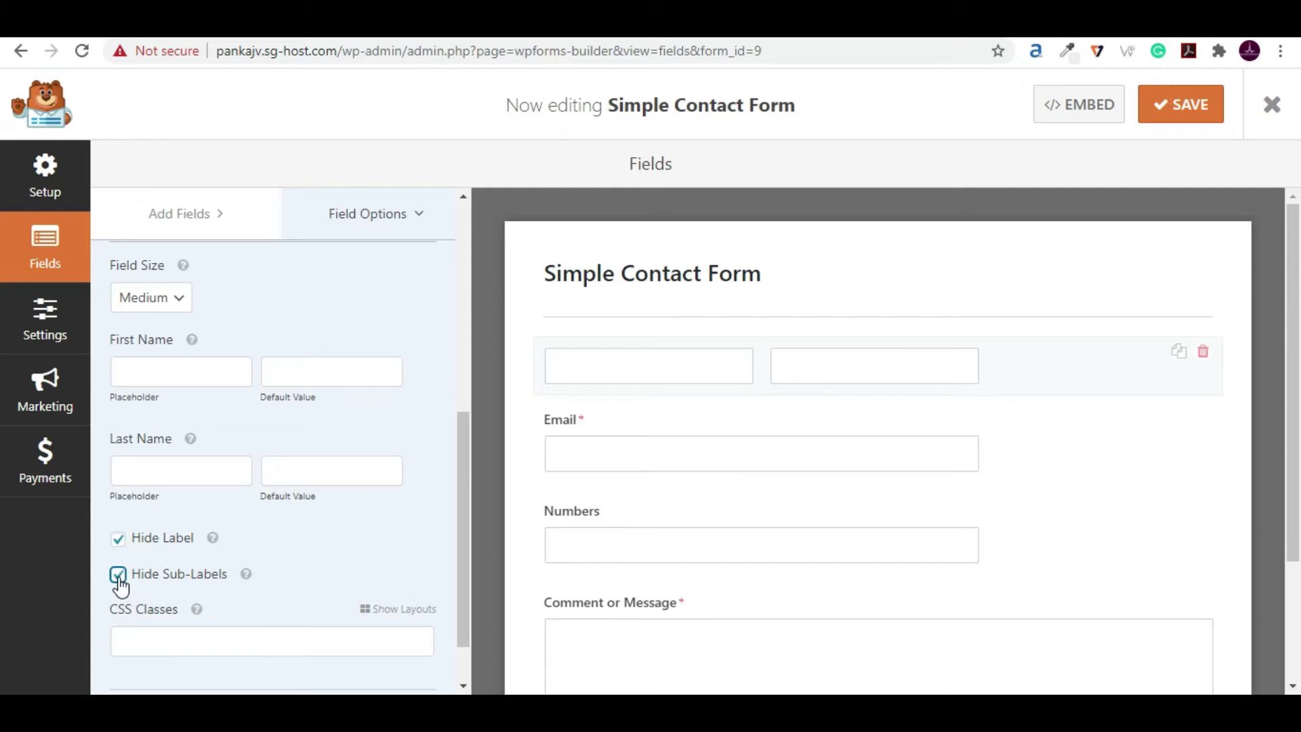
- Try the Simple and First Middle Last formats on the Full Name field and return it to First Last
scroll(210, 554, up, 3)
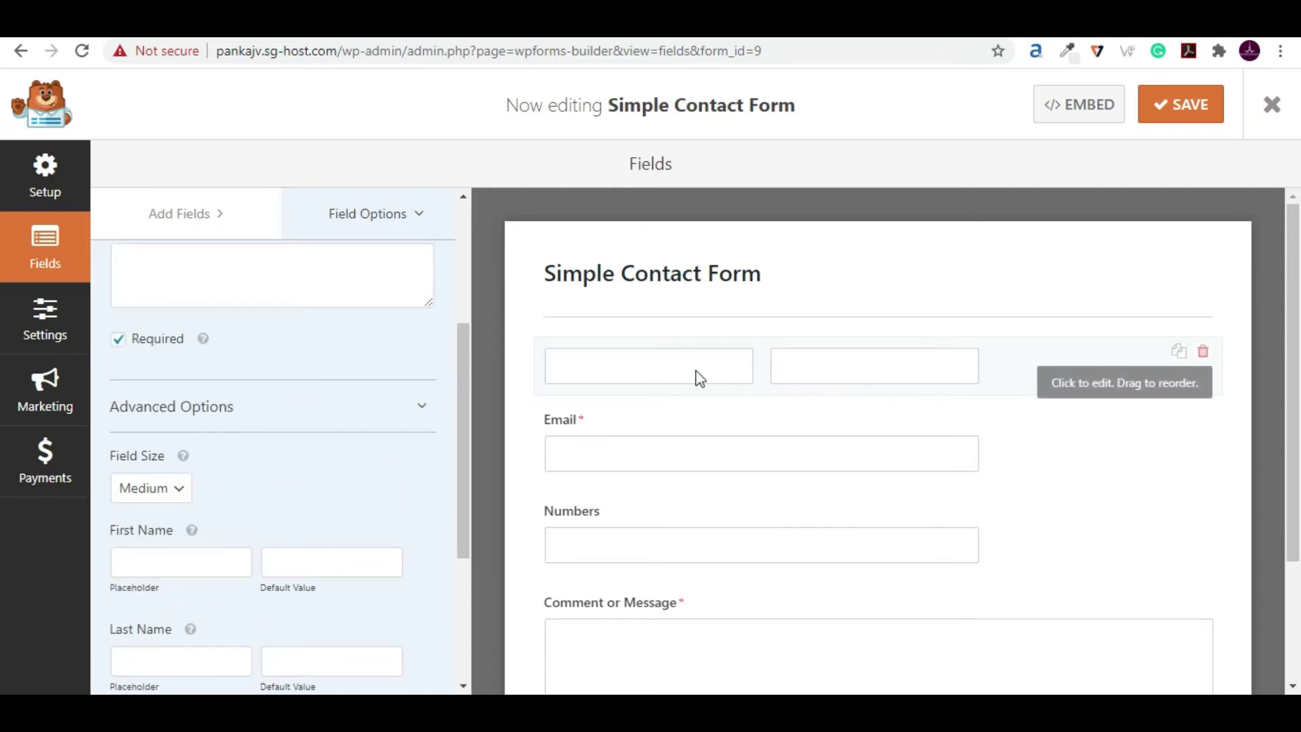
scroll(217, 418, up, 4)
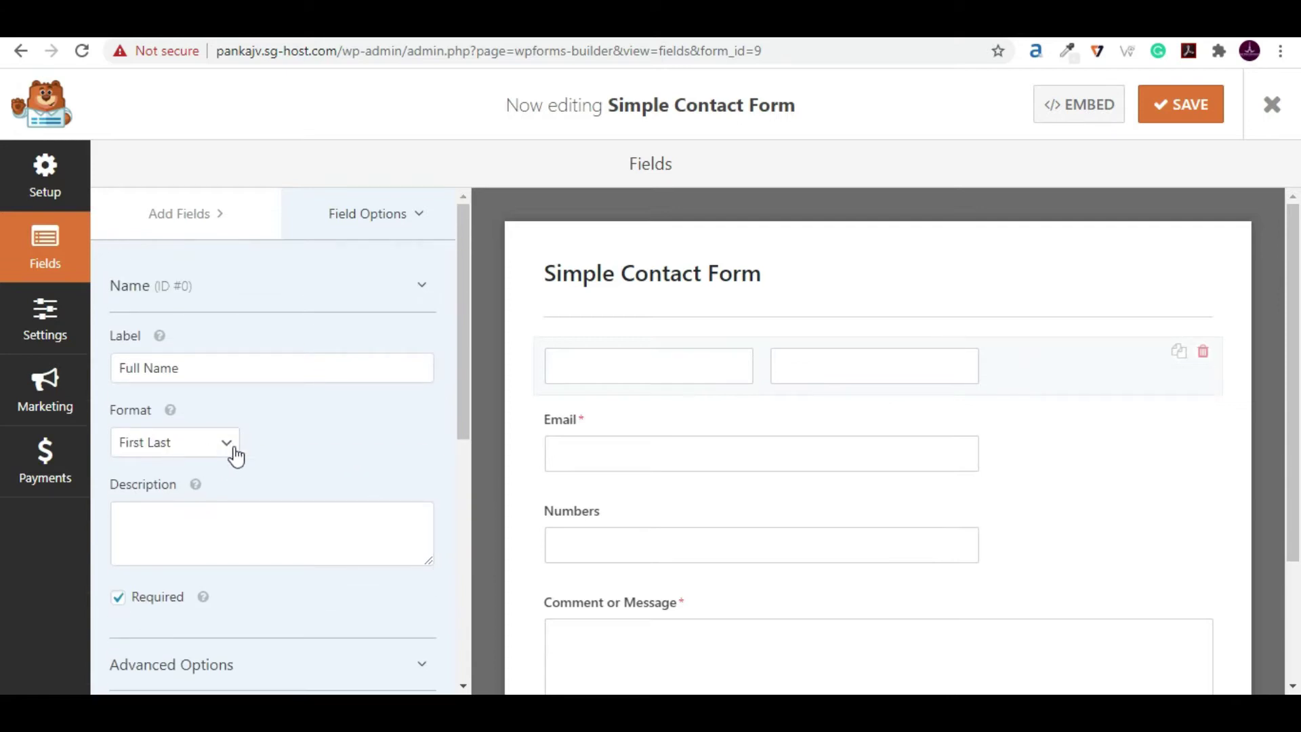
click(171, 453)
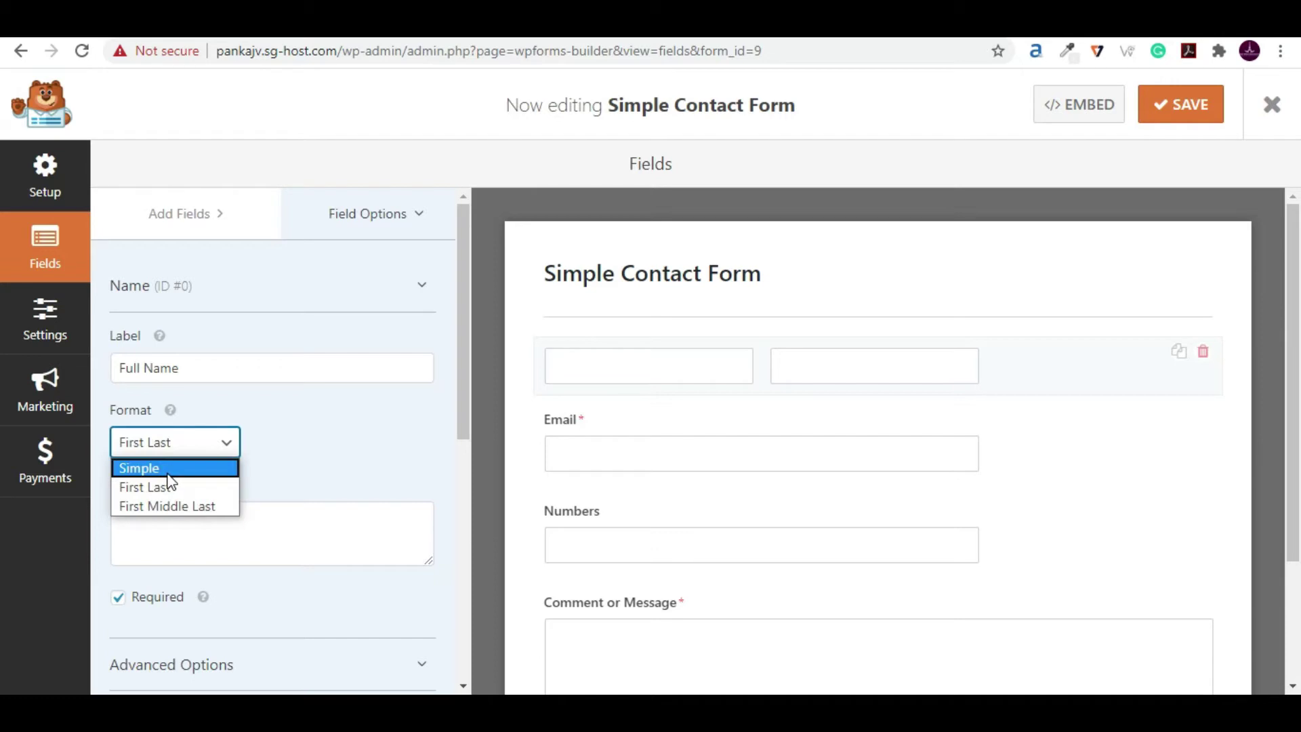
click(196, 468)
click(172, 450)
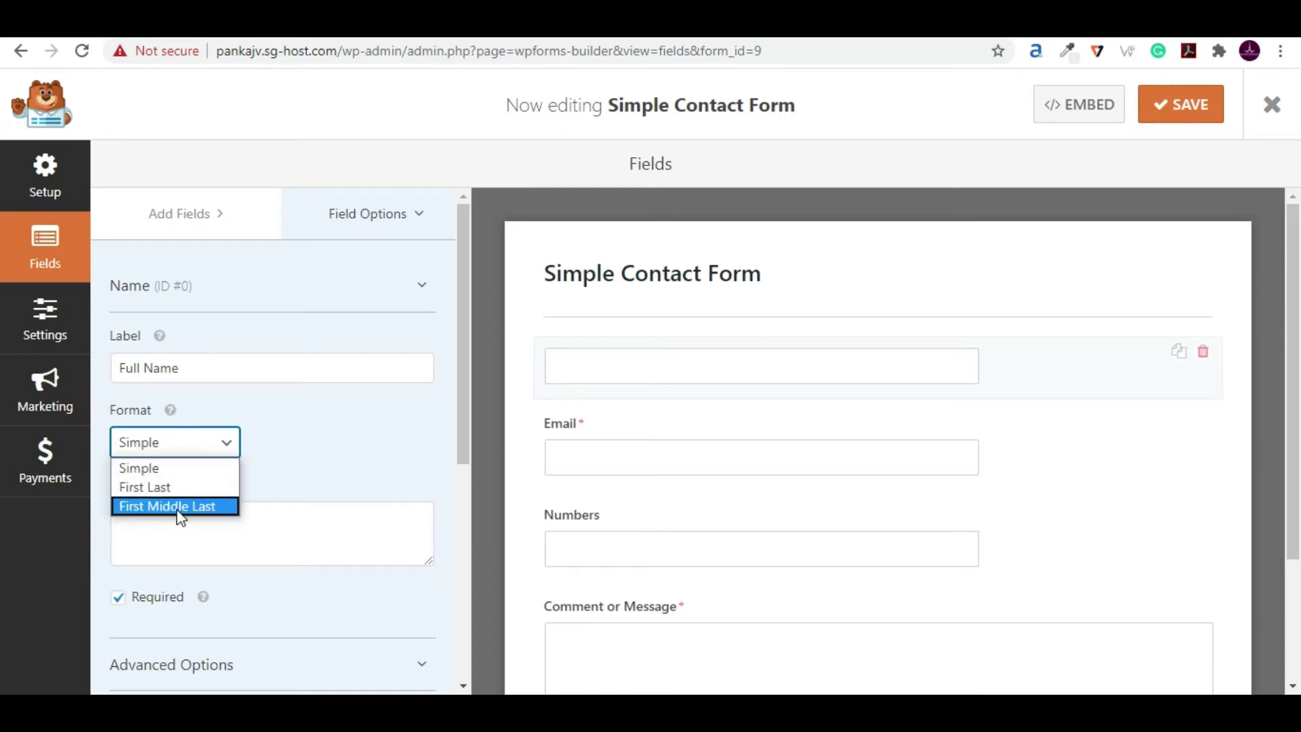
click(180, 508)
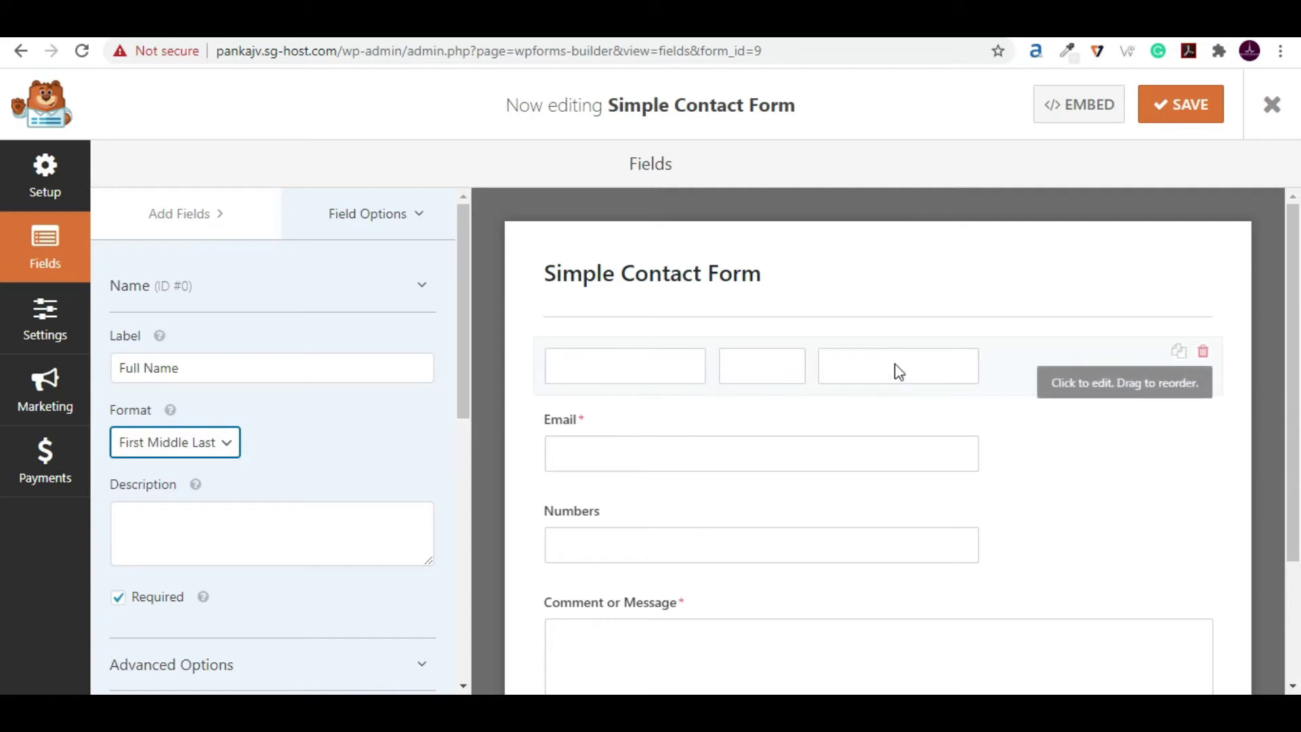
click(201, 449)
click(172, 467)
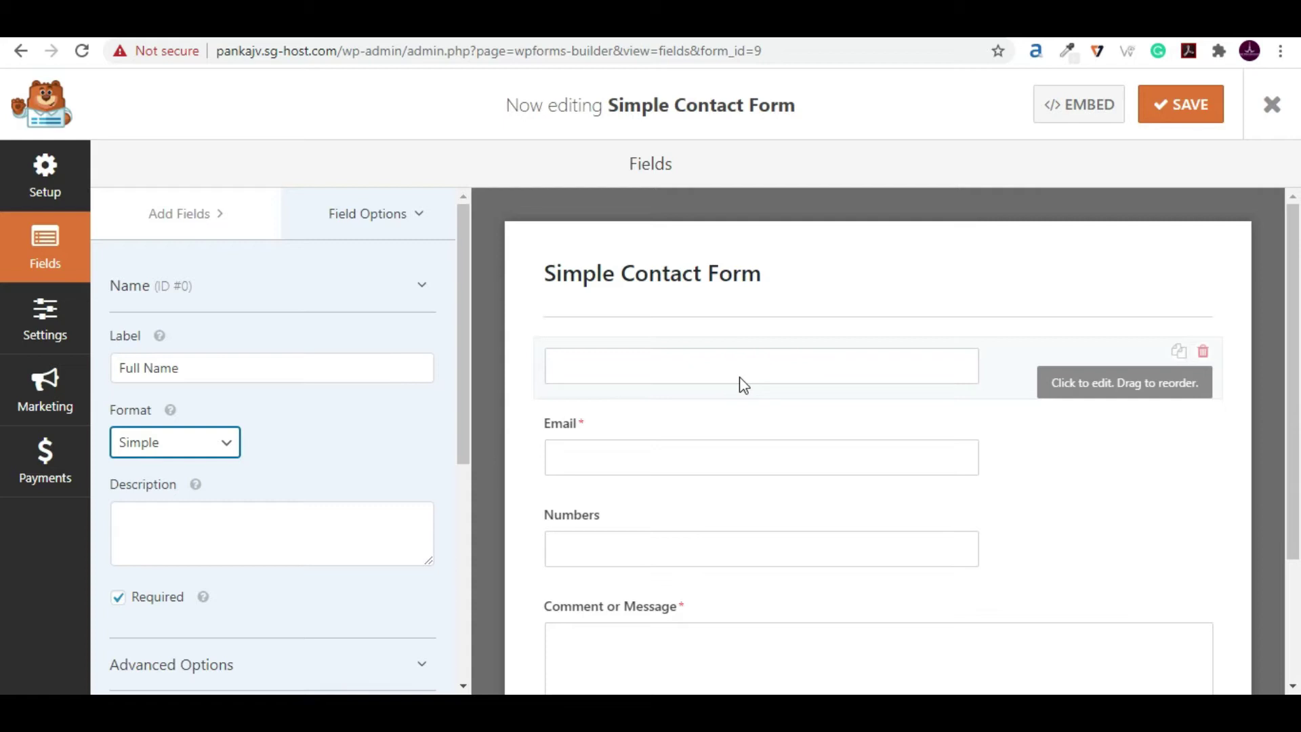
click(152, 451)
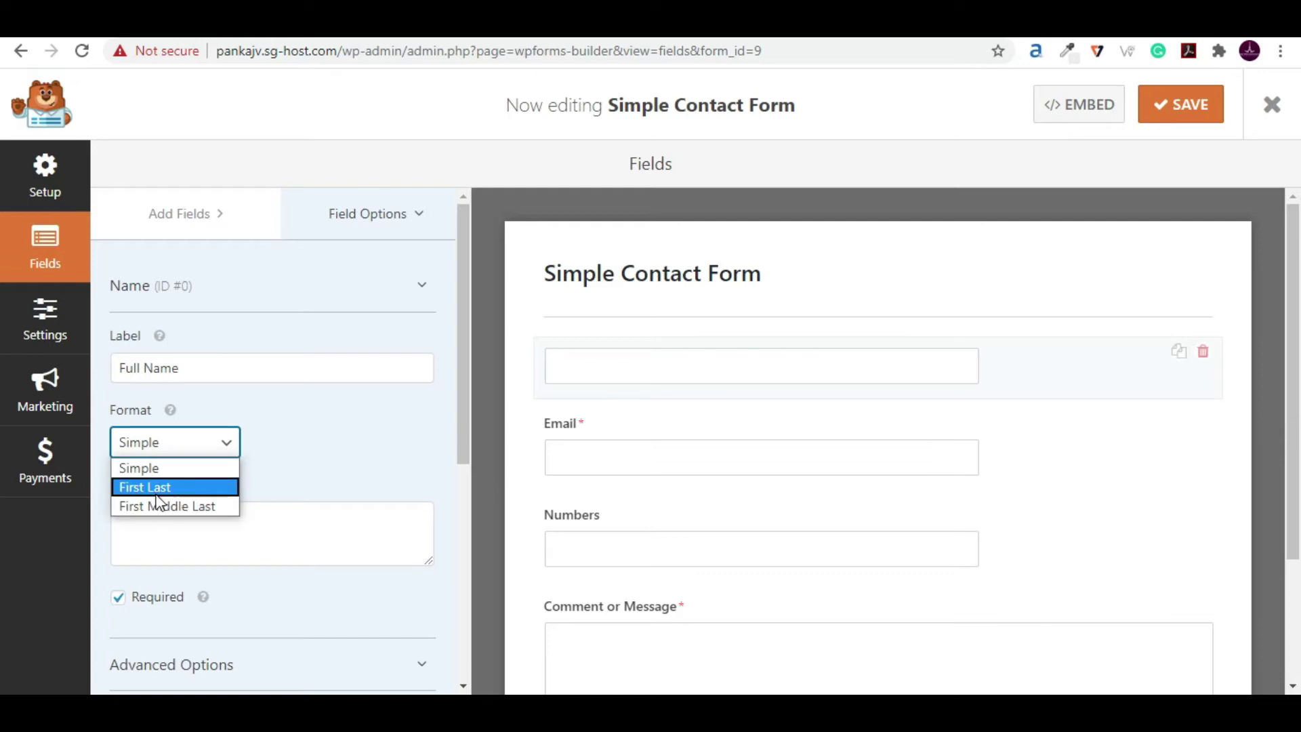
click(158, 488)
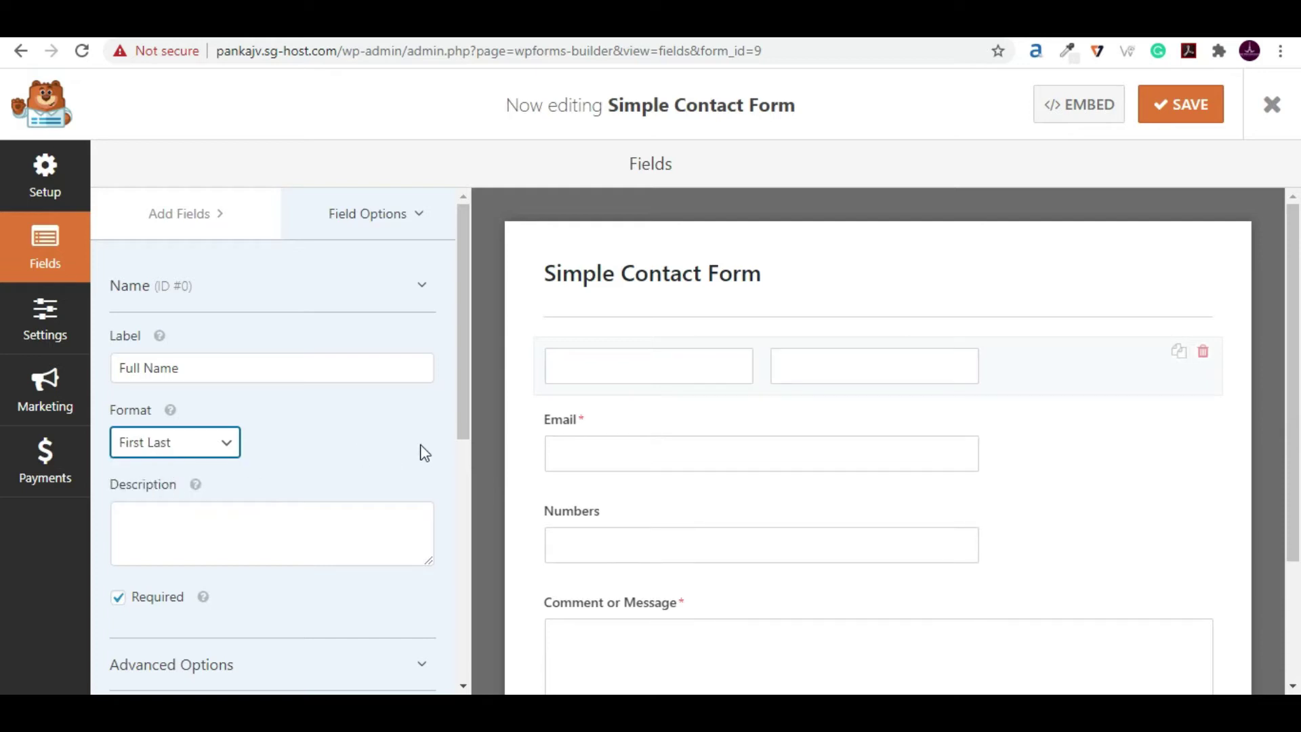
- Review the form preview down to its submit button and save the Simple Contact Form
scroll(688, 434, down, 1)
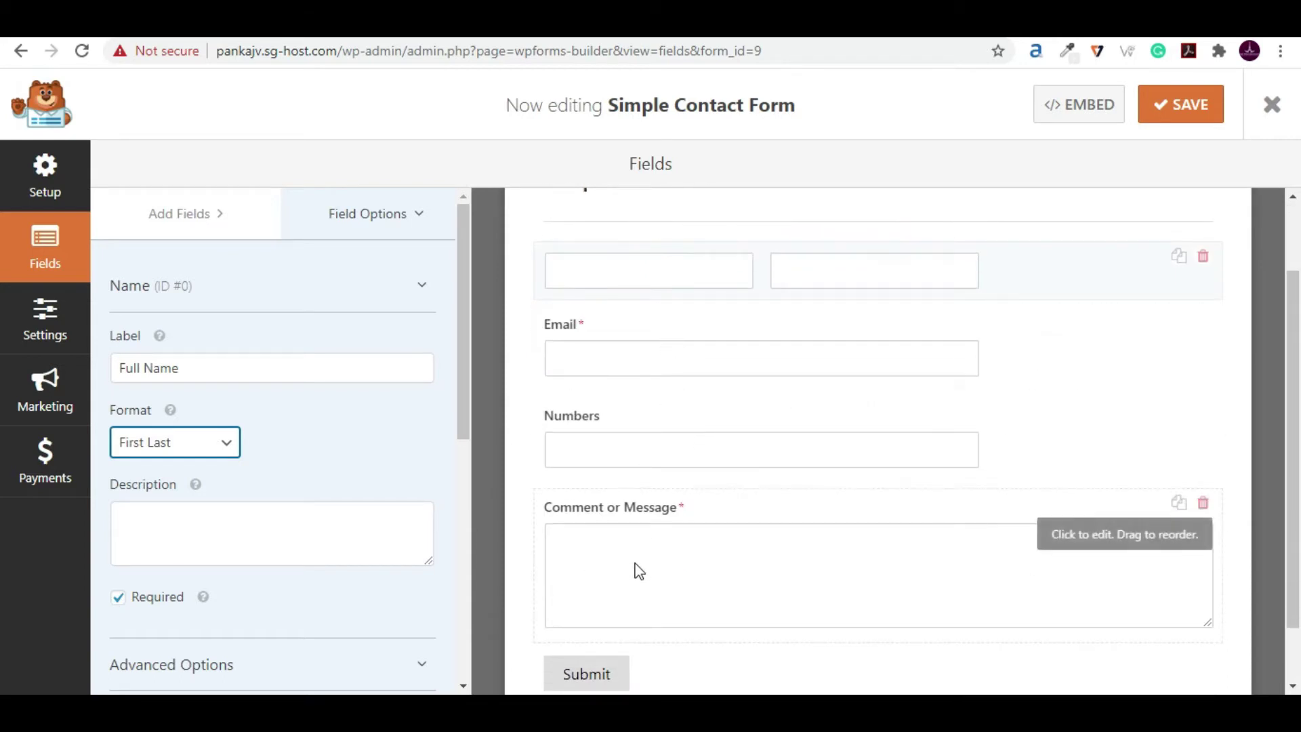
scroll(642, 569, up, 1)
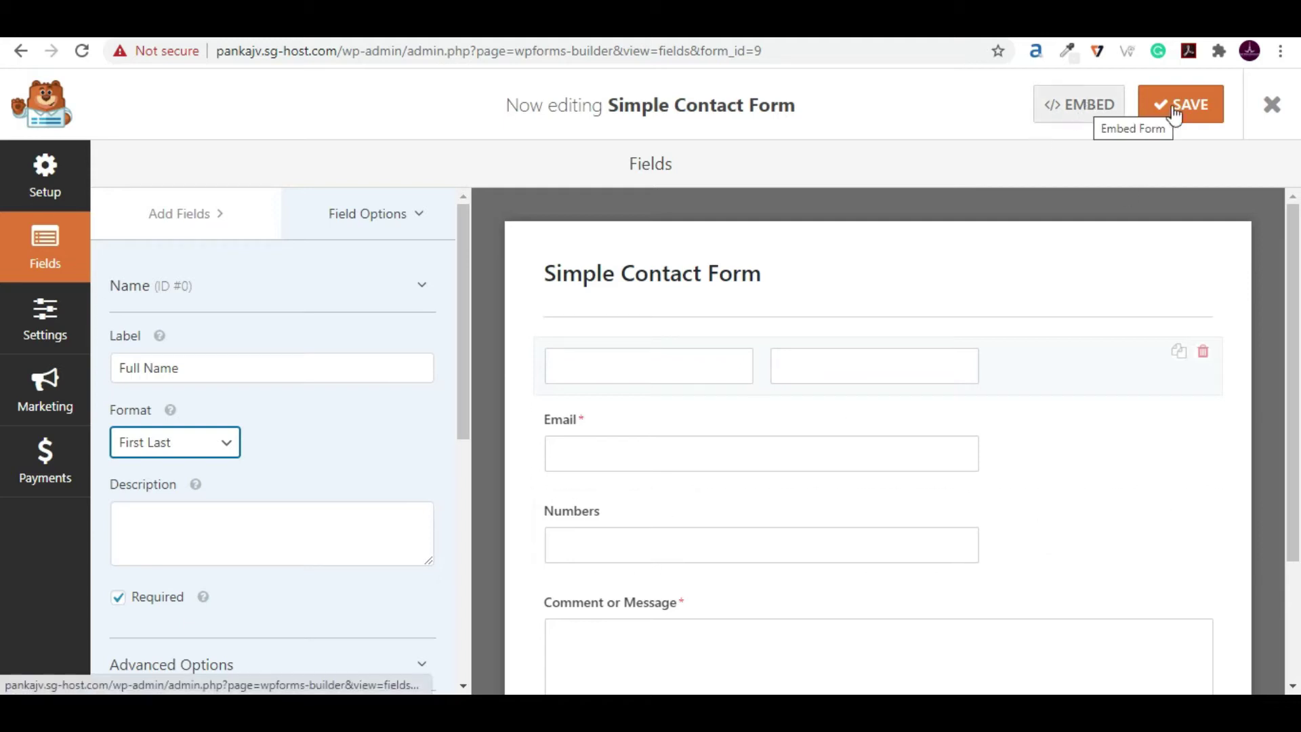
click(1199, 112)
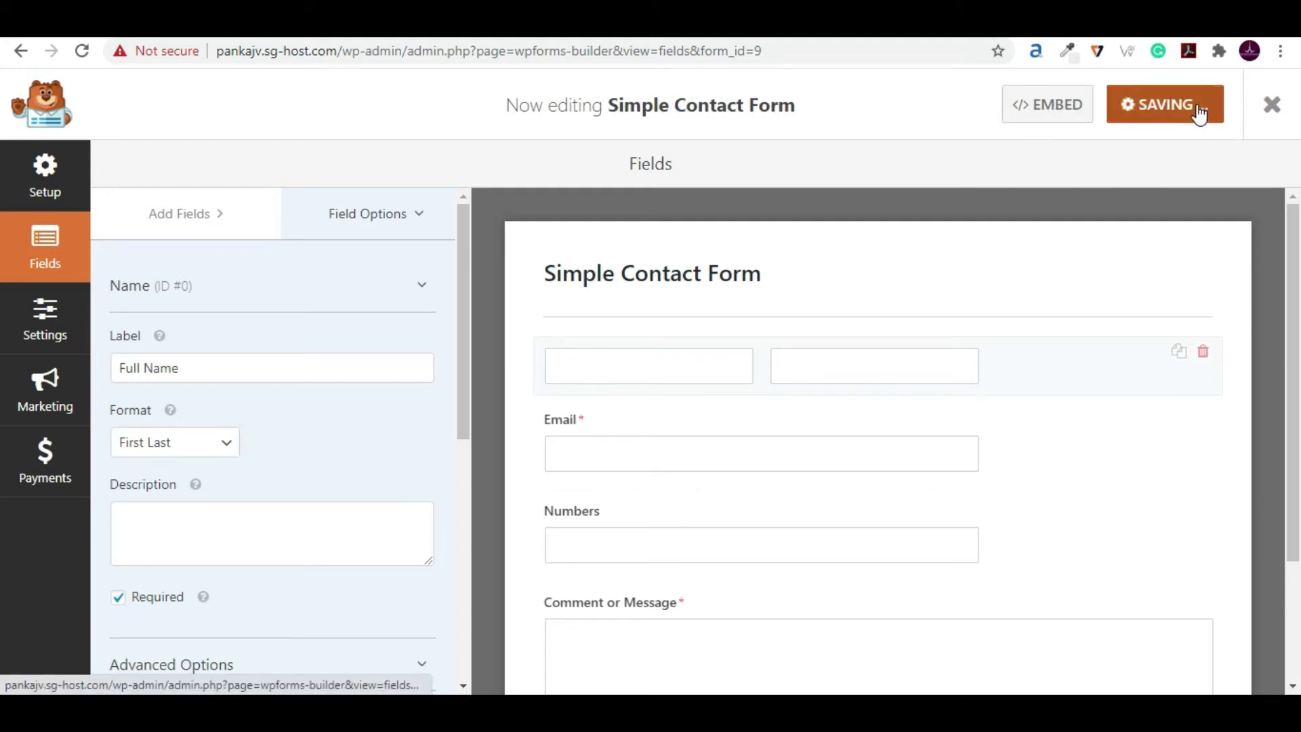
- Copy the saved form's embed shortcode and close the embed dialog
click(1085, 113)
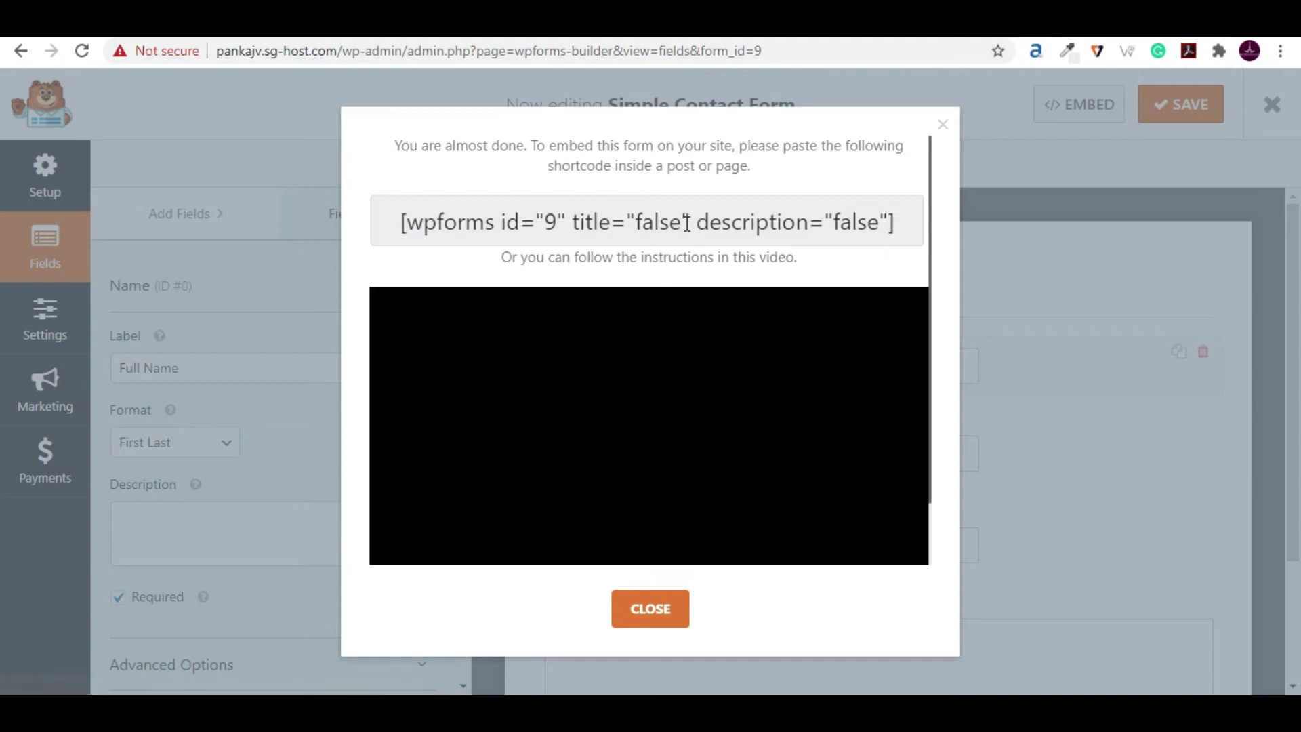
click(589, 224)
right_click(589, 222)
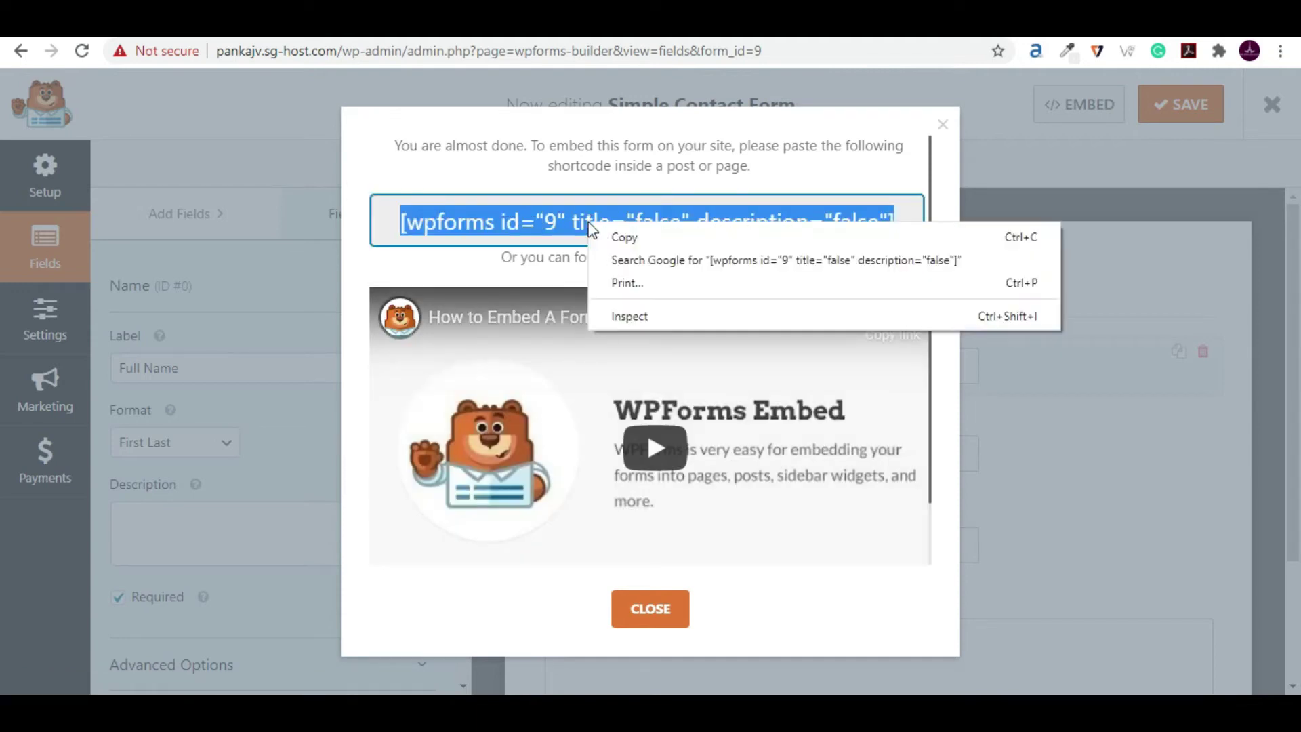
click(622, 236)
click(649, 609)
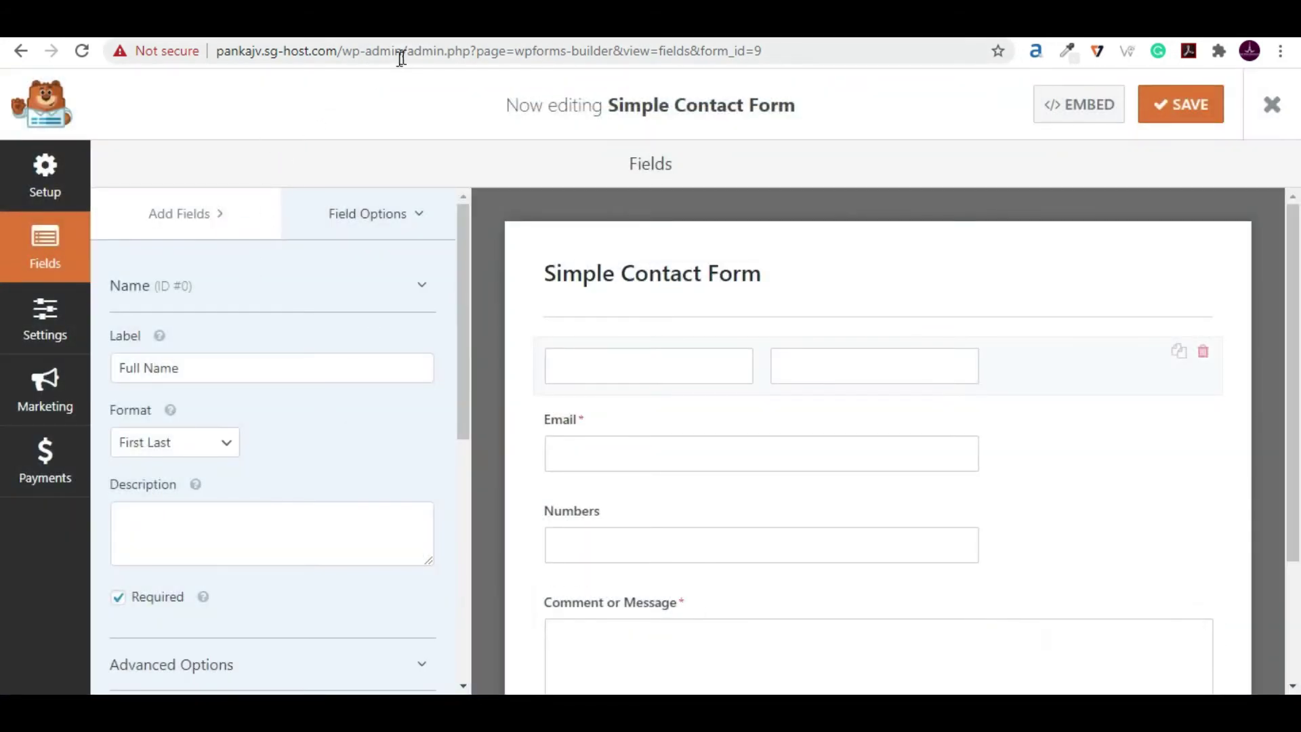
- Leave the form builder for the WordPress admin dashboard and start a new page
drag(409, 51, 892, 48)
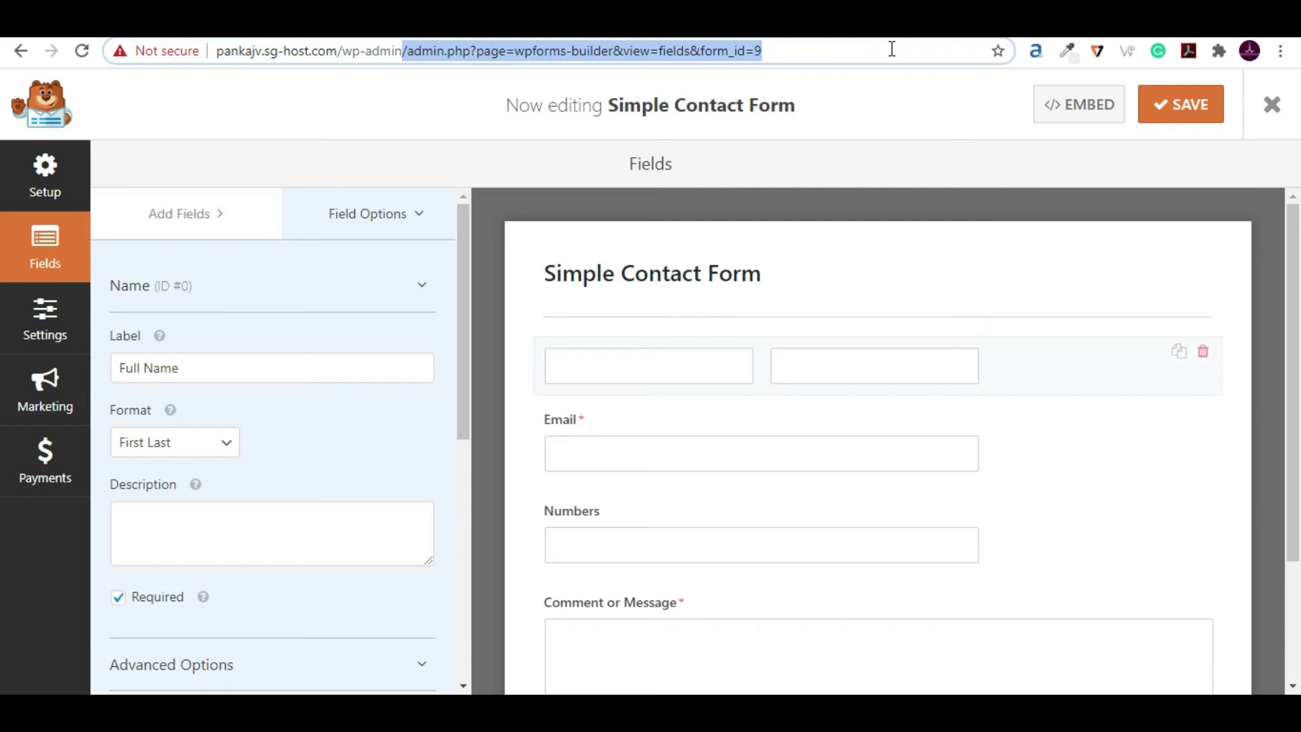
key(BackSpace)
key(Return)
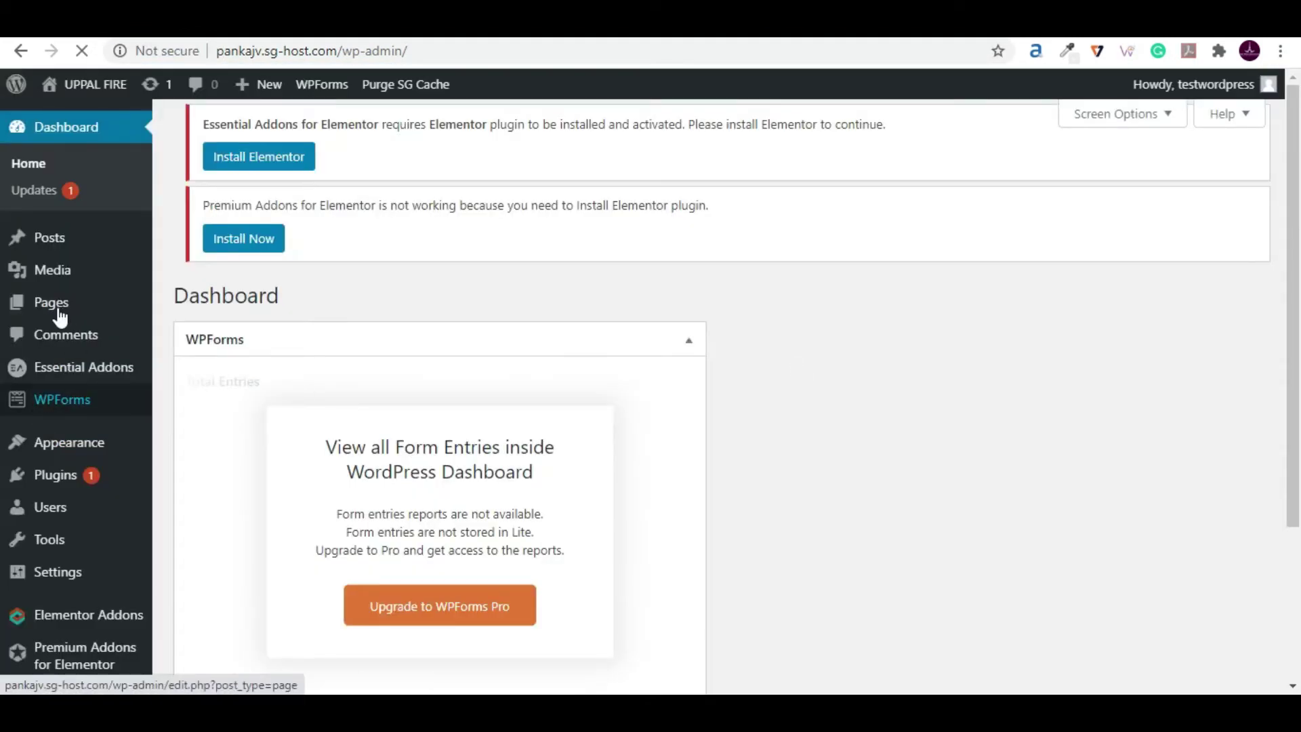
mouse_move(58, 313)
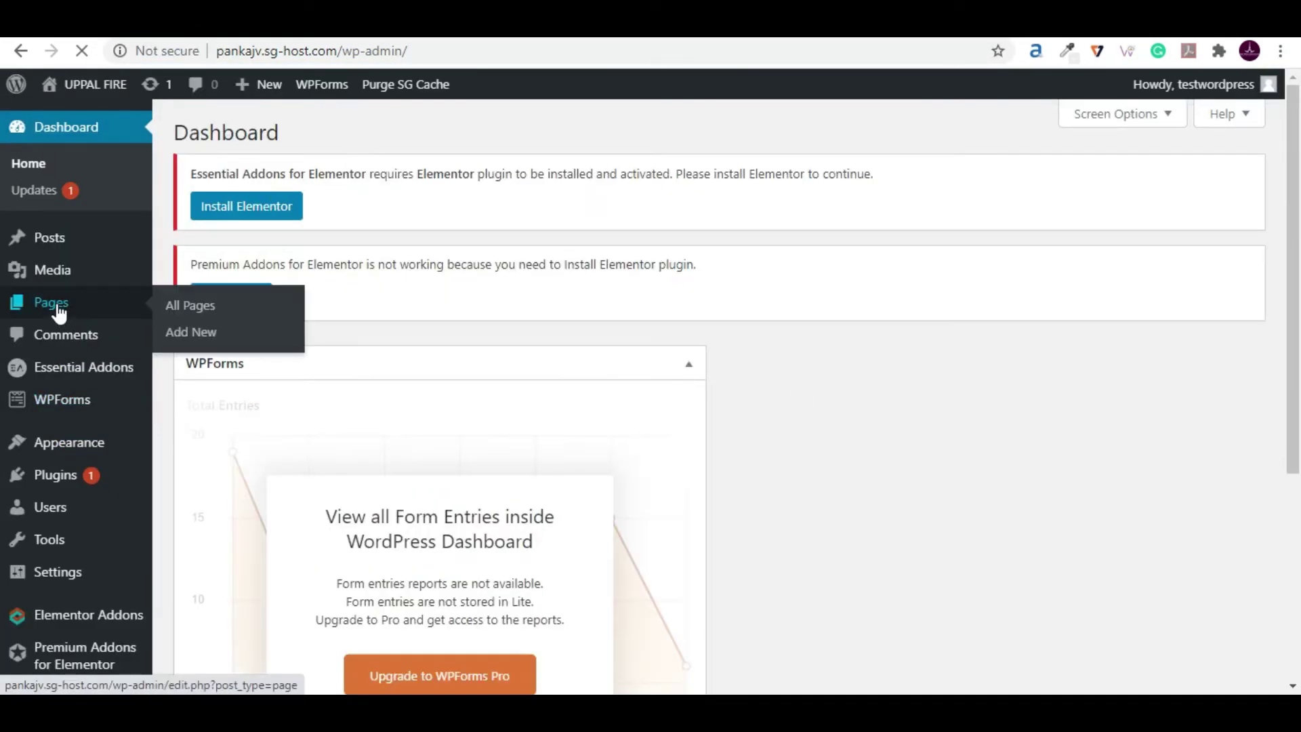
click(199, 334)
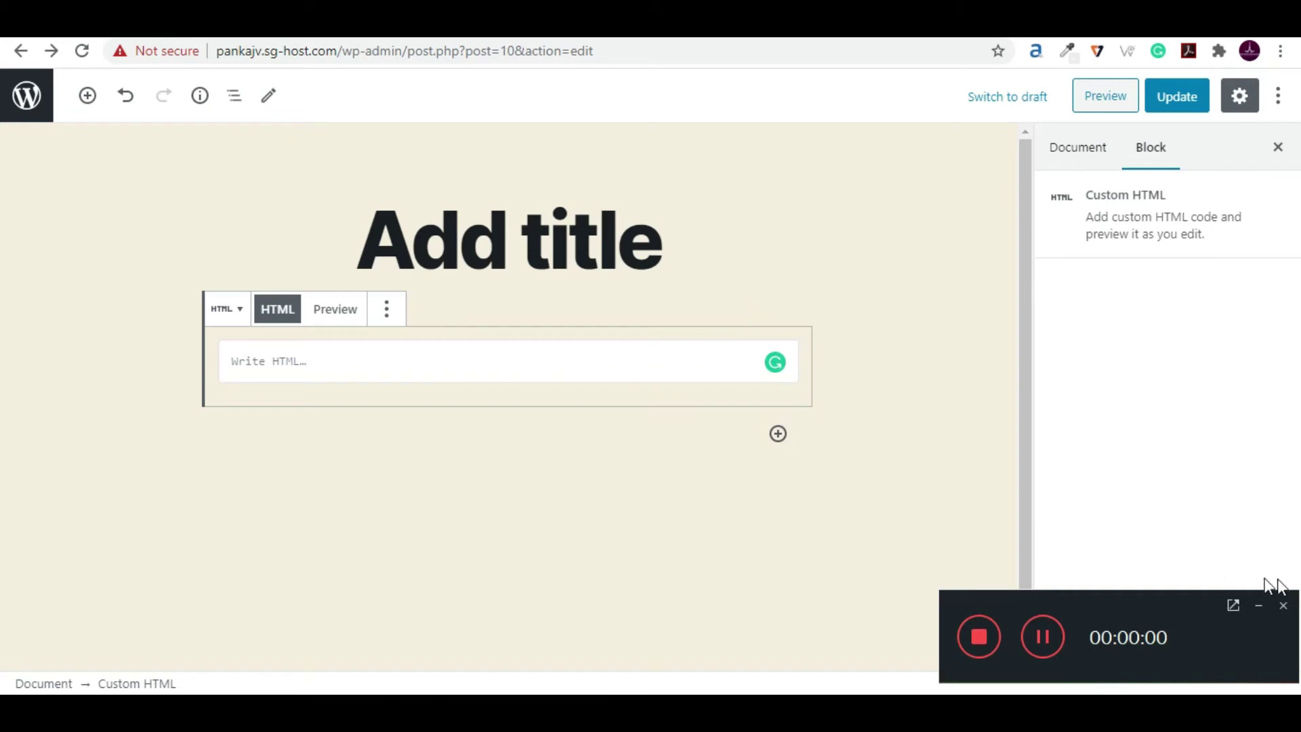
- Title the page "Contact us"
click(1258, 606)
click(741, 374)
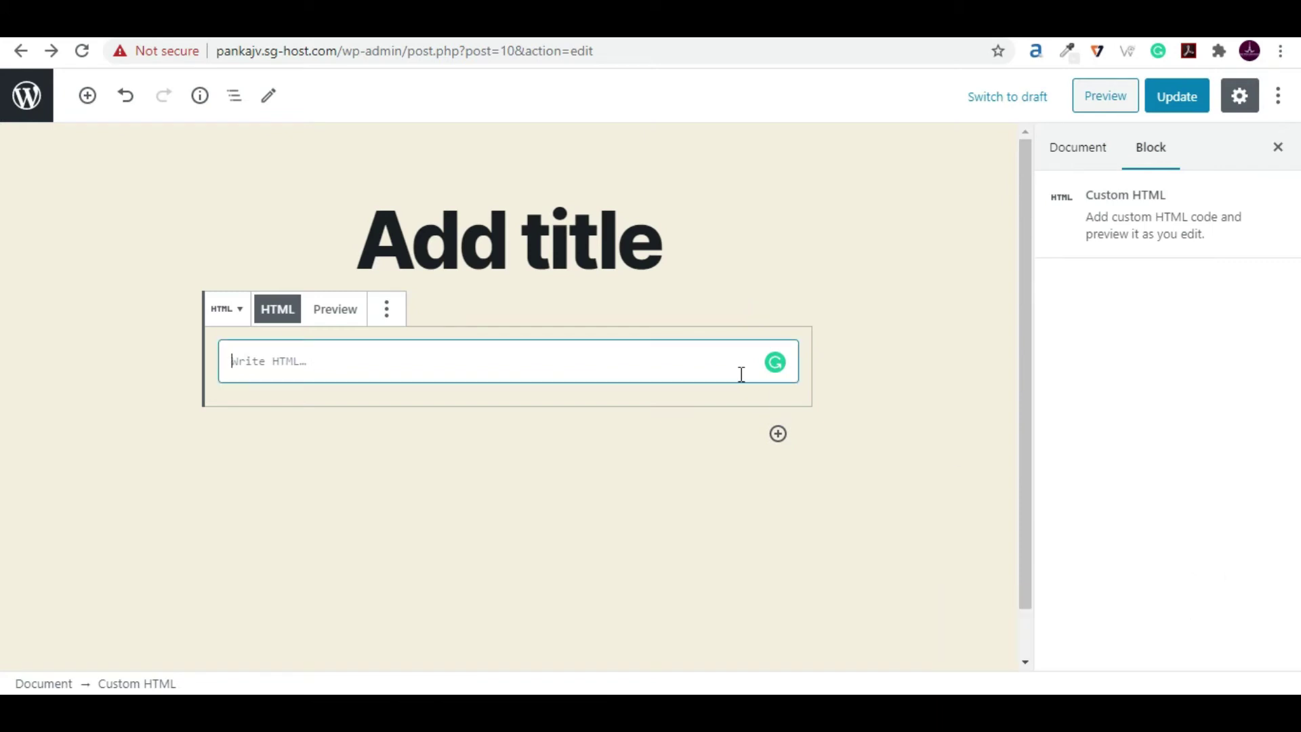
drag(673, 267, 224, 249)
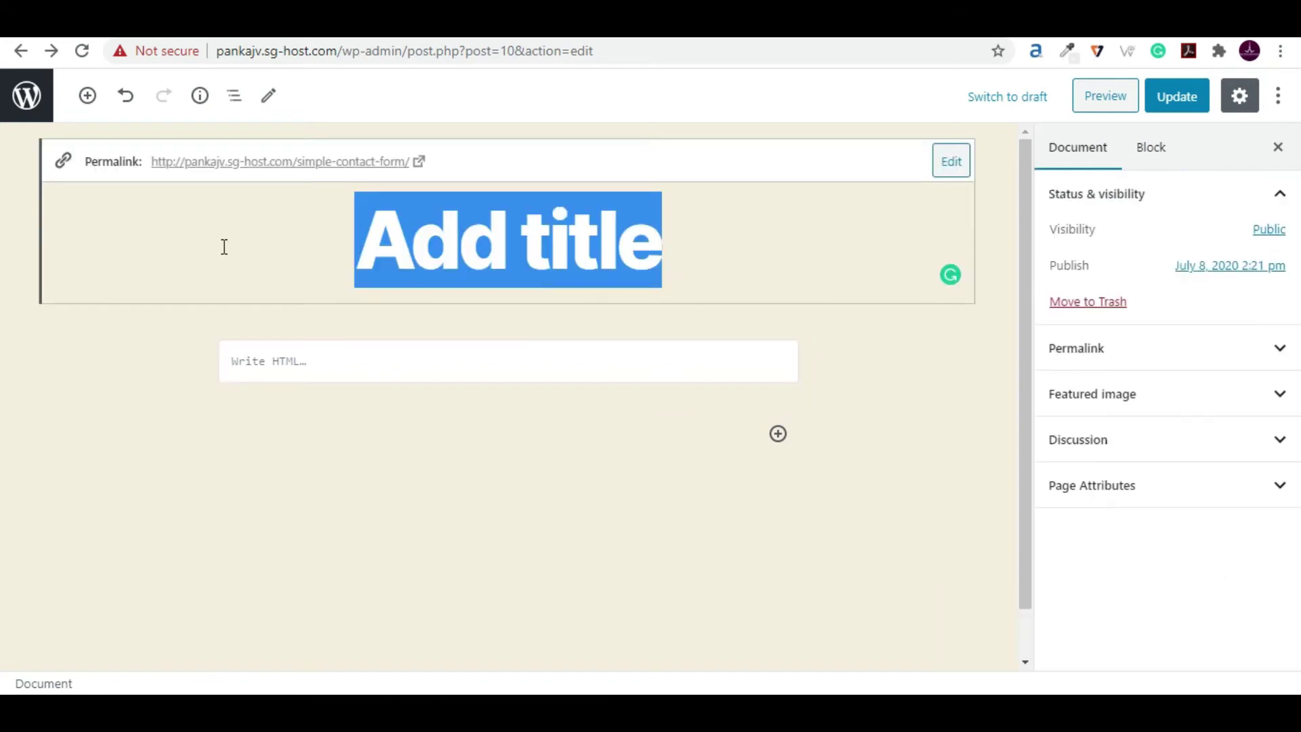
text(Conts)
key(BackSpace)
text(act us)
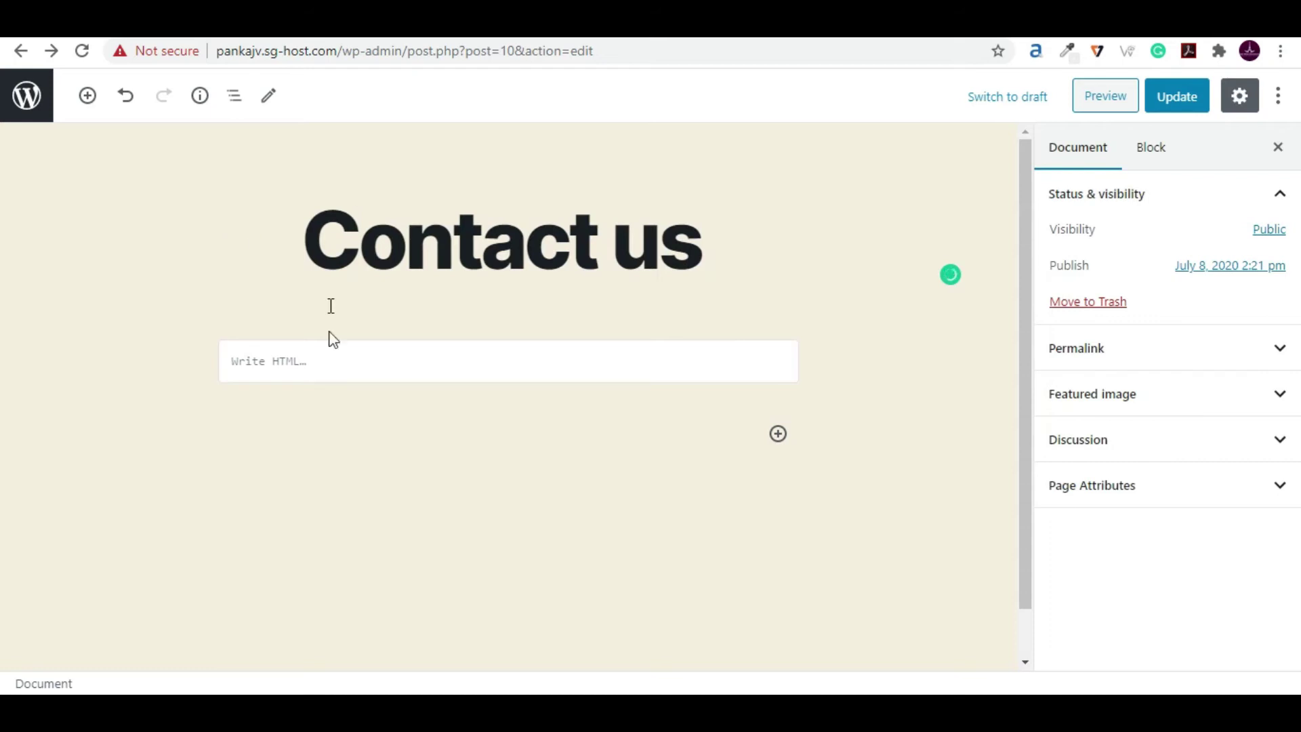
- Paste the shortcode [wpforms id="9" title="false" description="false"] into the page's Custom HTML block and update the page
click(350, 366)
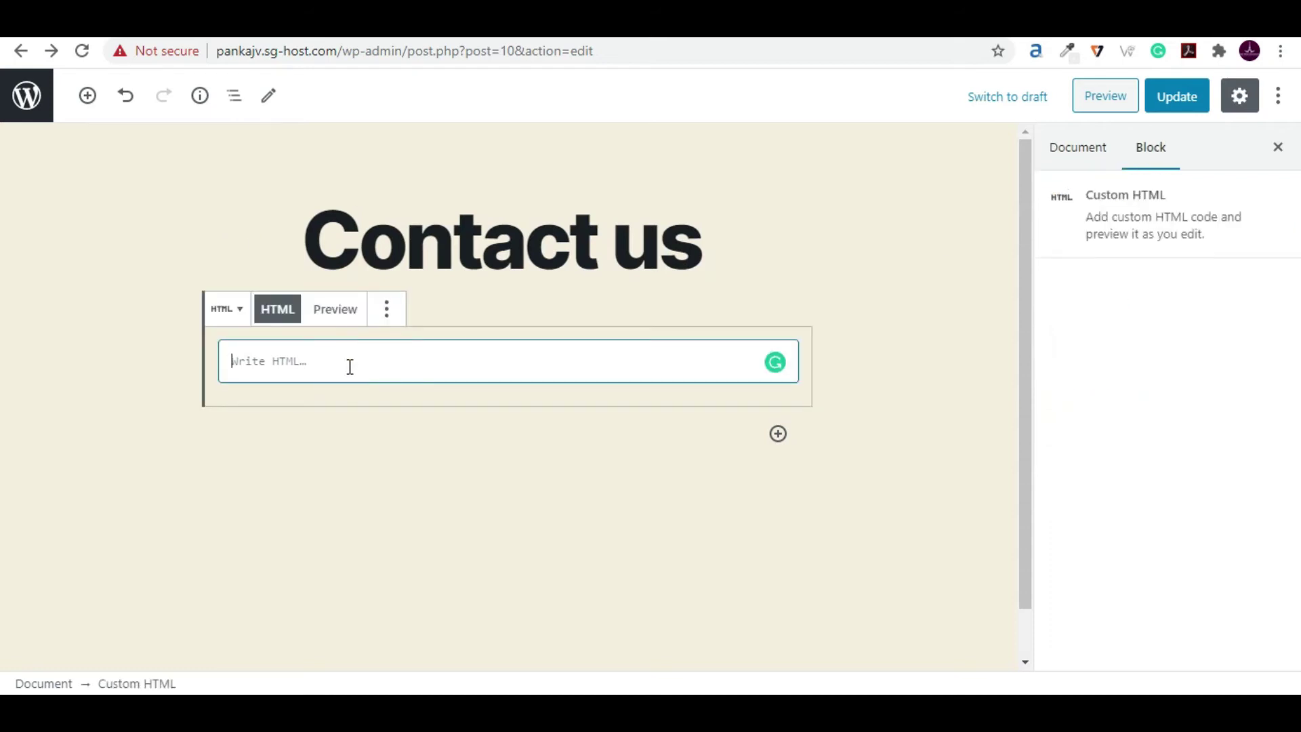
key(ctrl+v)
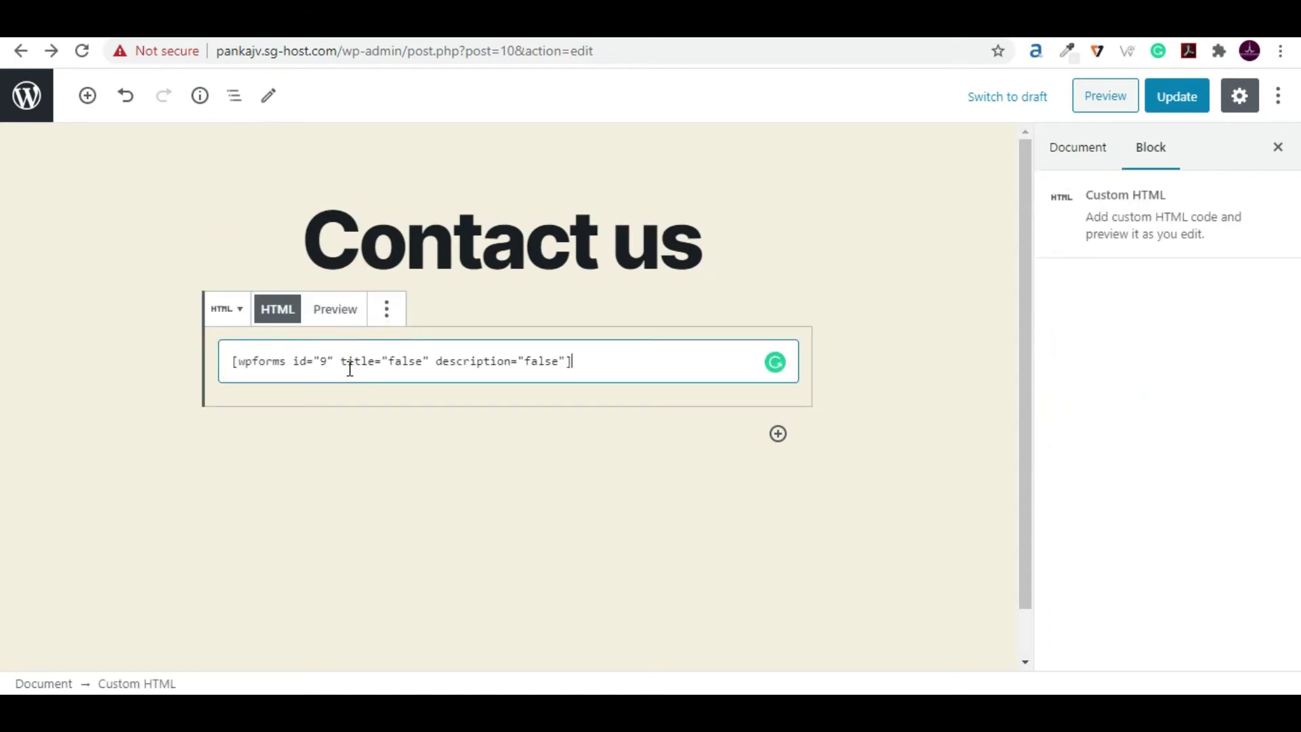
click(1177, 98)
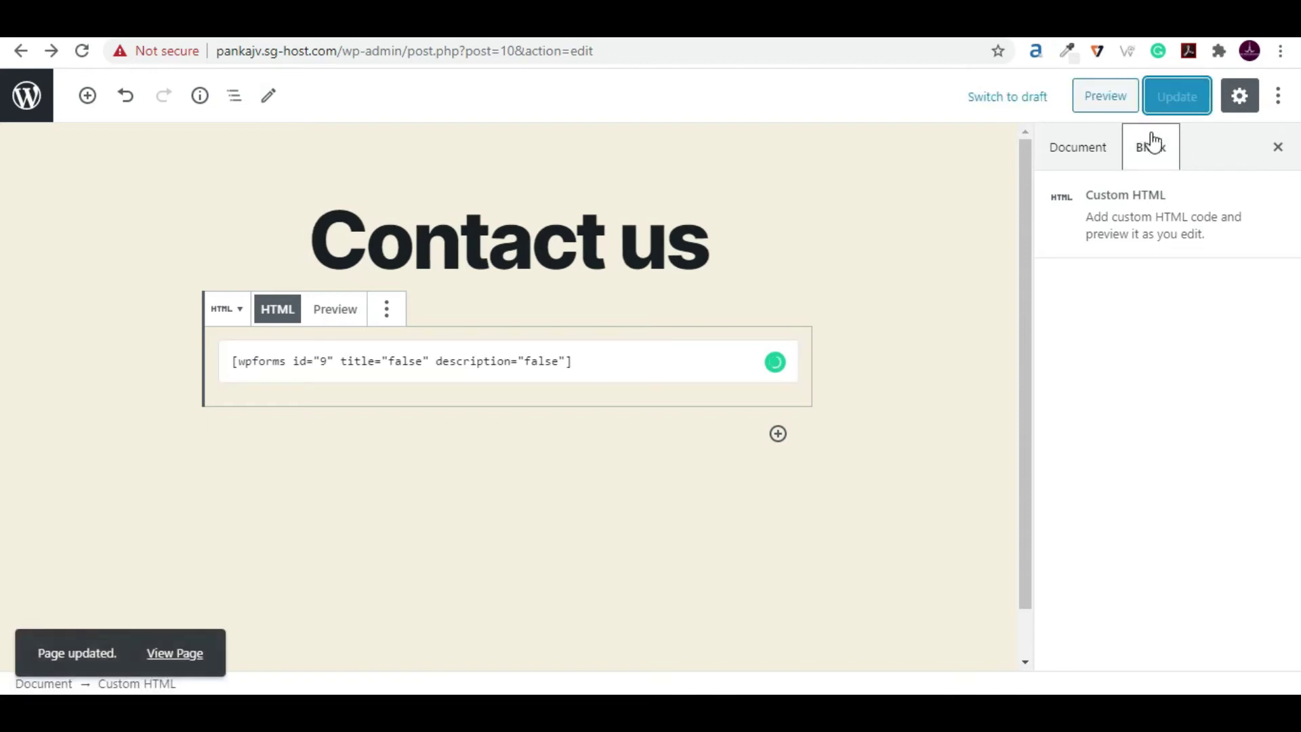
- View the published Contact us page and check the layout of the embedded form's fields
click(174, 653)
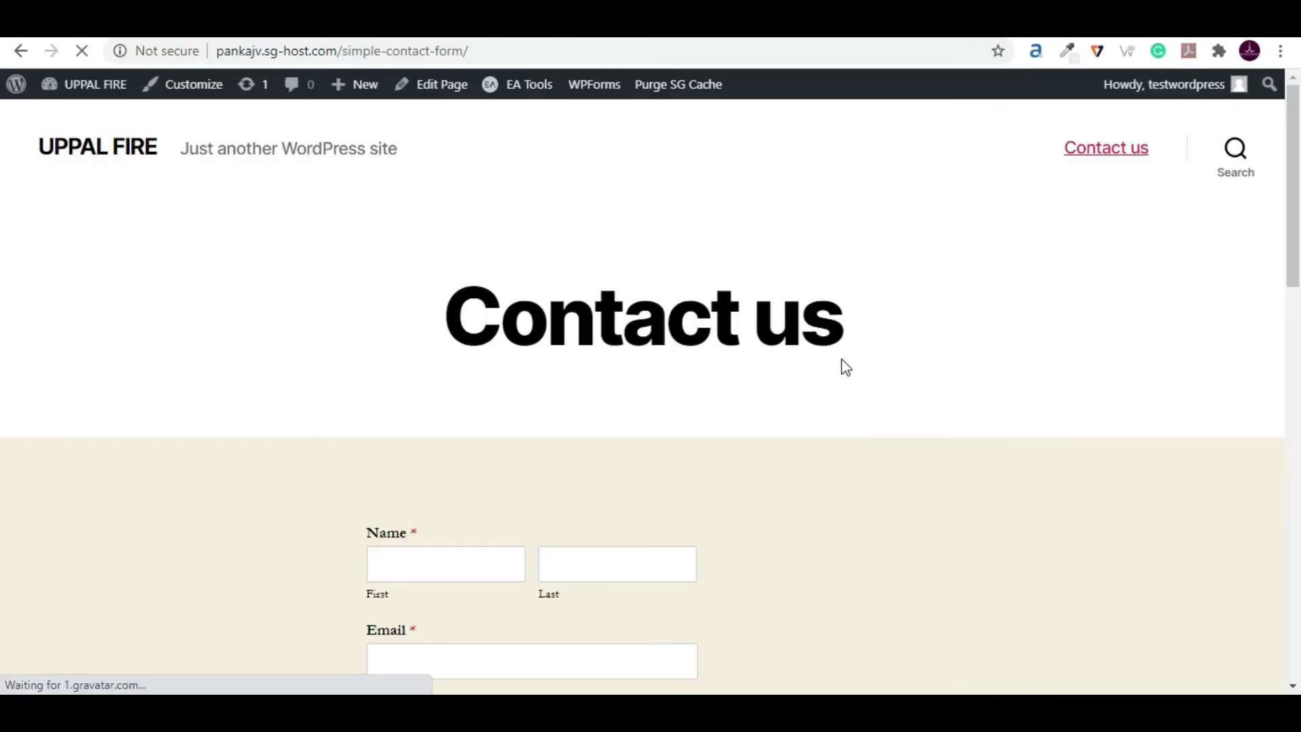
scroll(841, 372, down, 4)
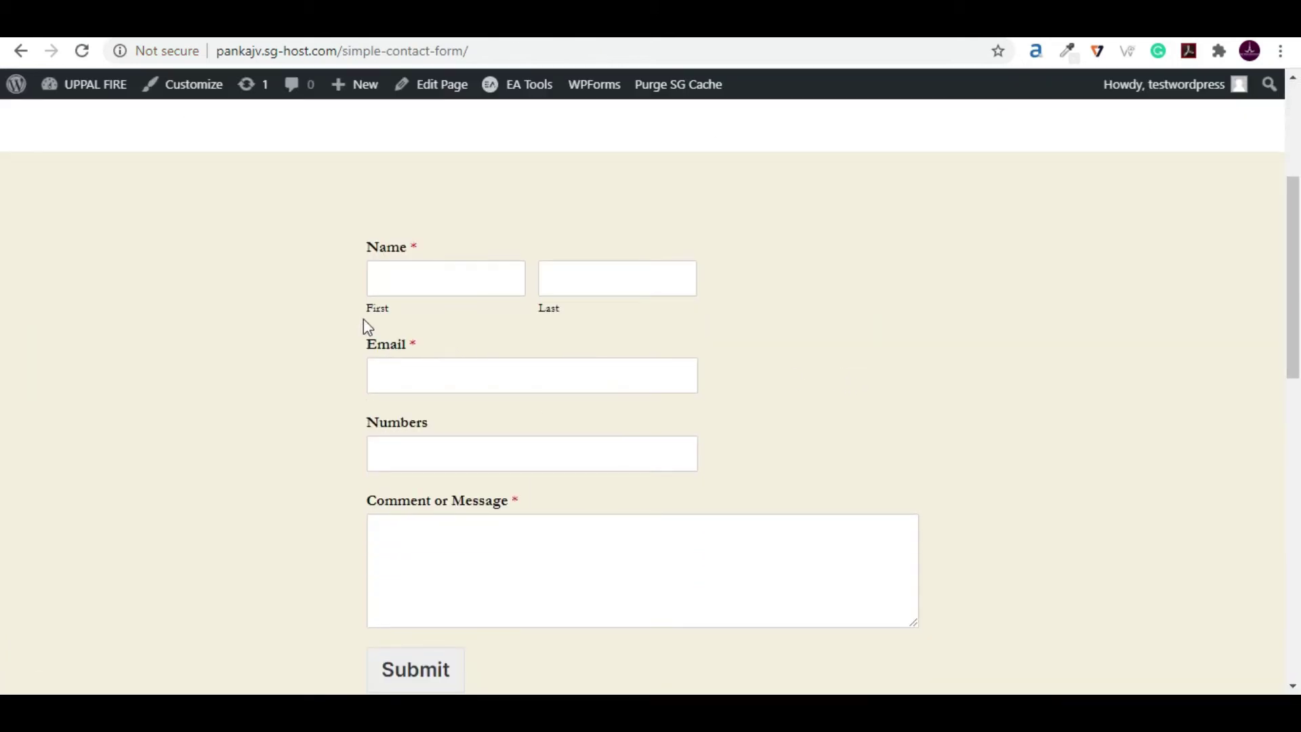
scroll(332, 272, down, 1)
scroll(329, 285, up, 1)
scroll(497, 580, down, 1)
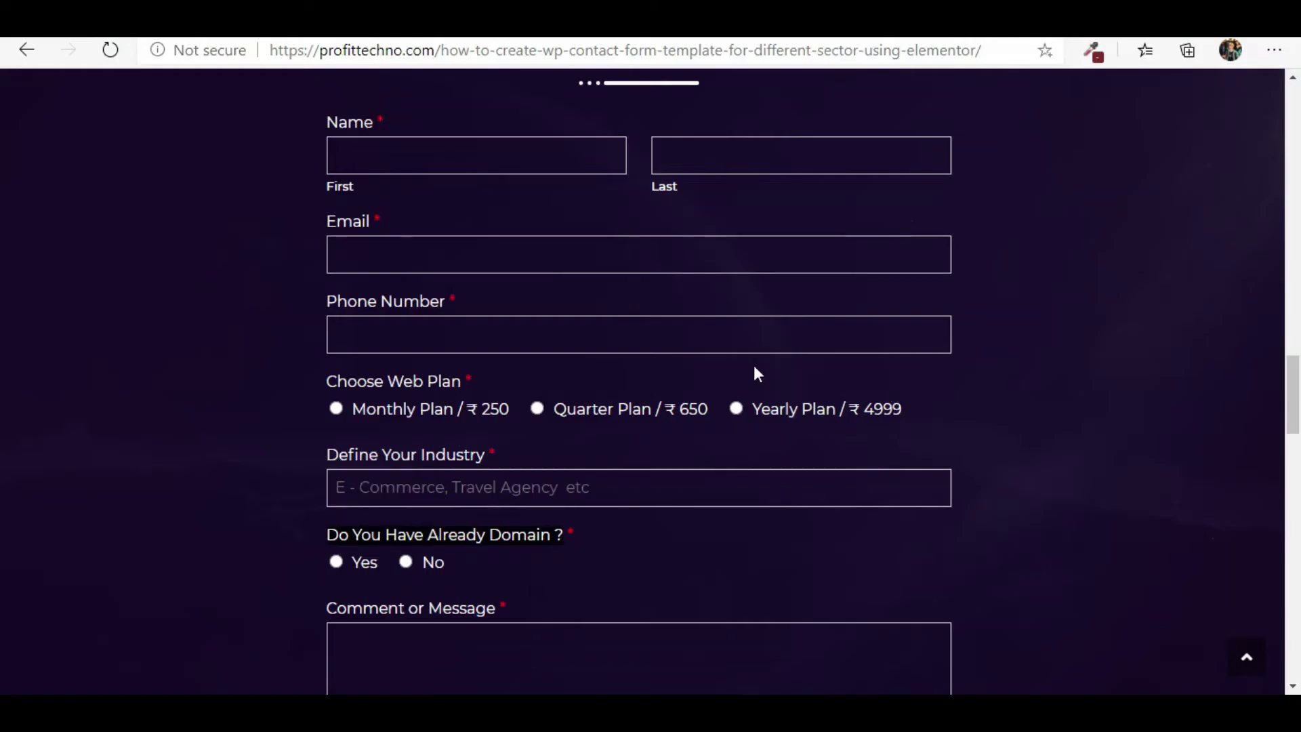
- Compare the published form with the styled sample contact form templates on the profittechno.com reference page
scroll(758, 374, up, 10)
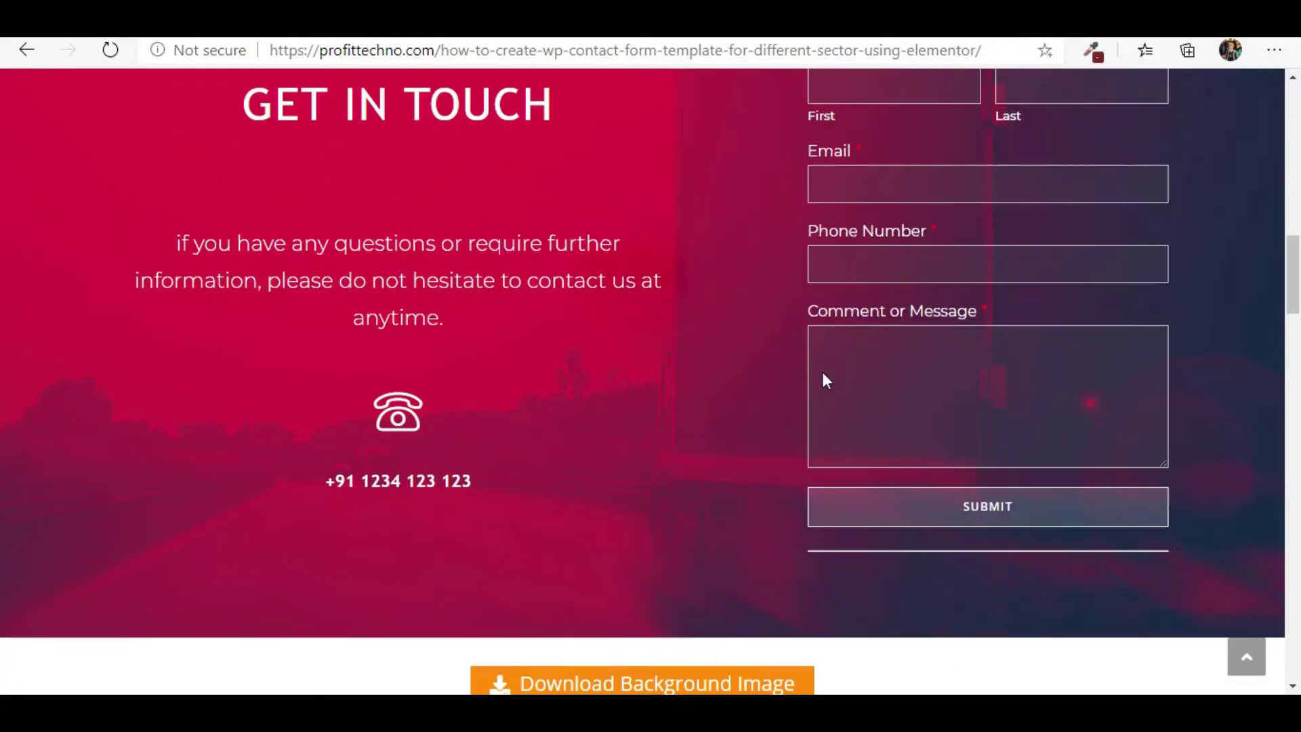
scroll(824, 372, down, 2)
scroll(938, 357, down, 1)
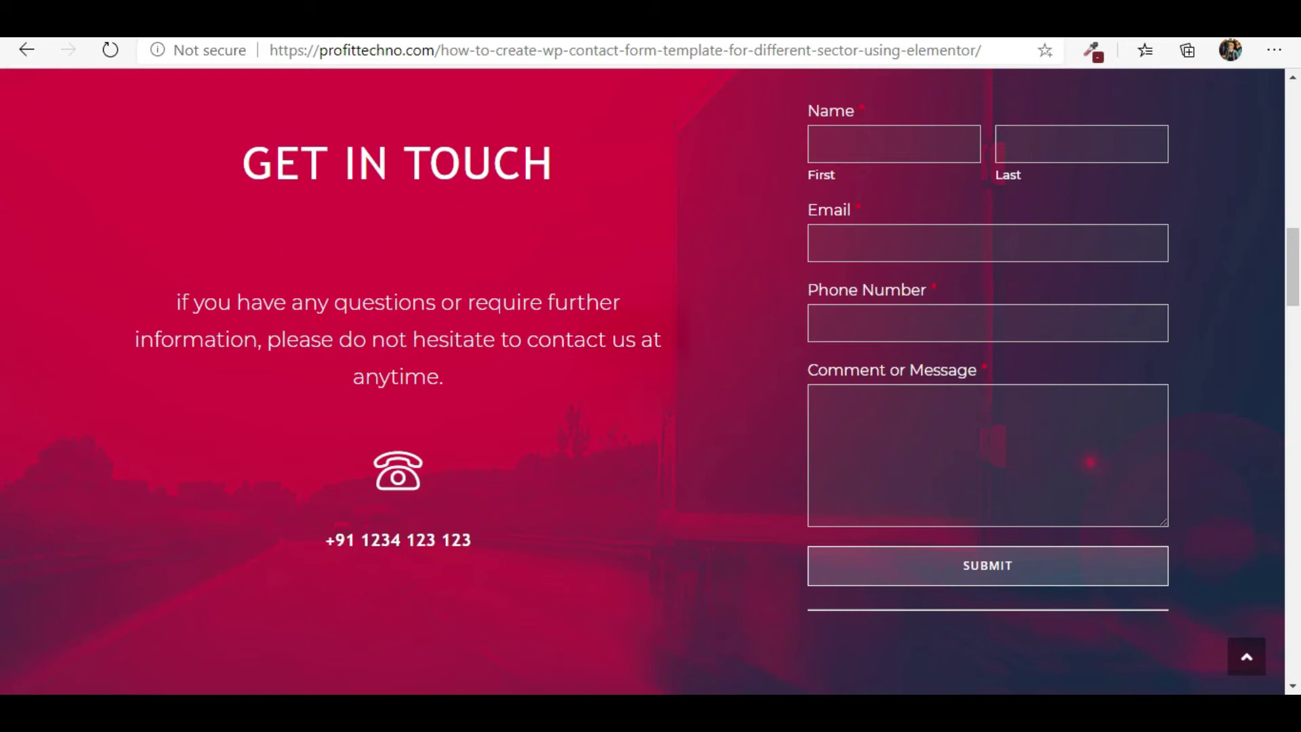
key(ctrl+Tab)
scroll(710, 349, down, 10)
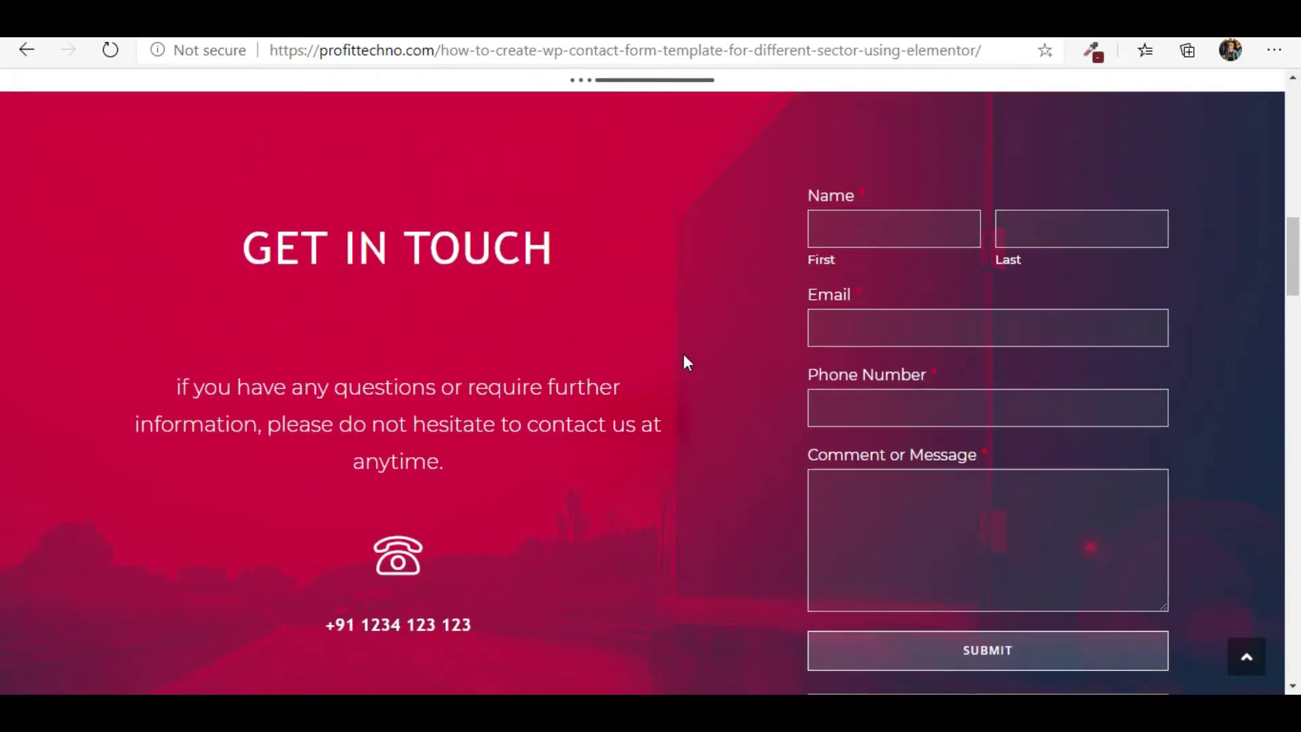
scroll(688, 474, down, 4)
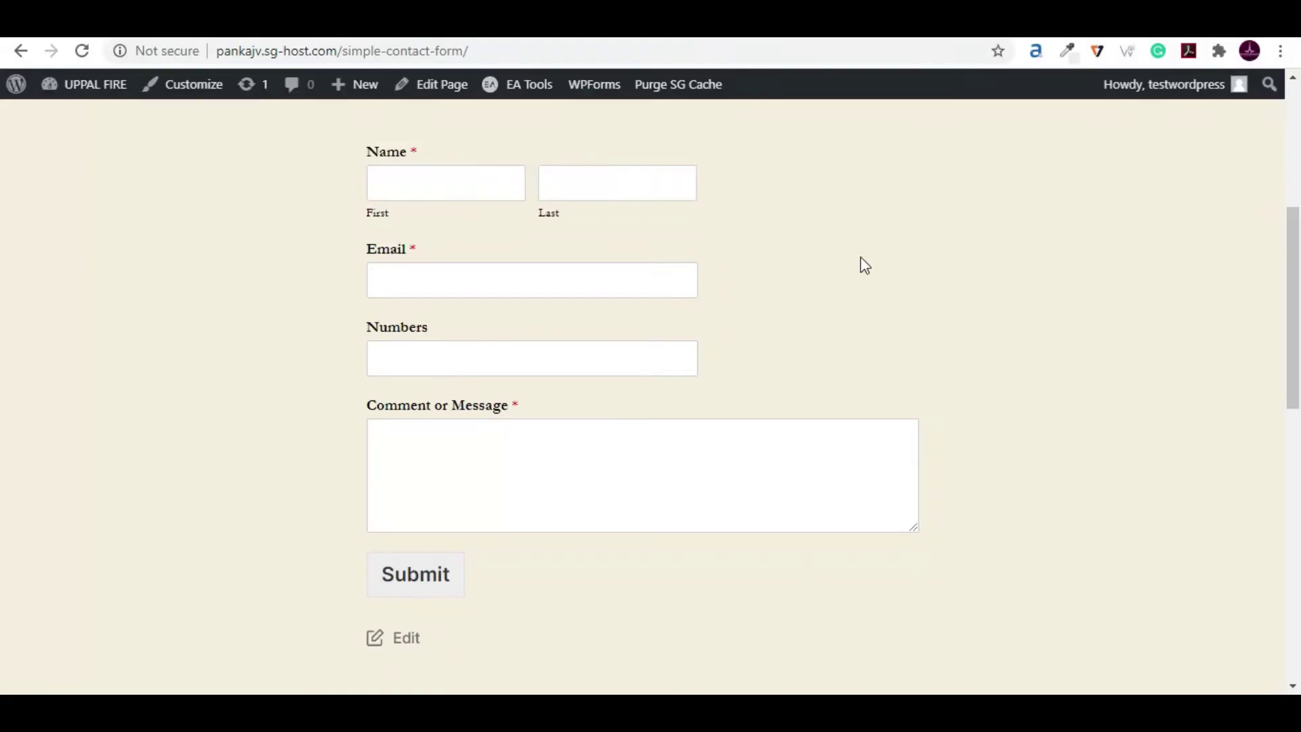
scroll(860, 265, up, 5)
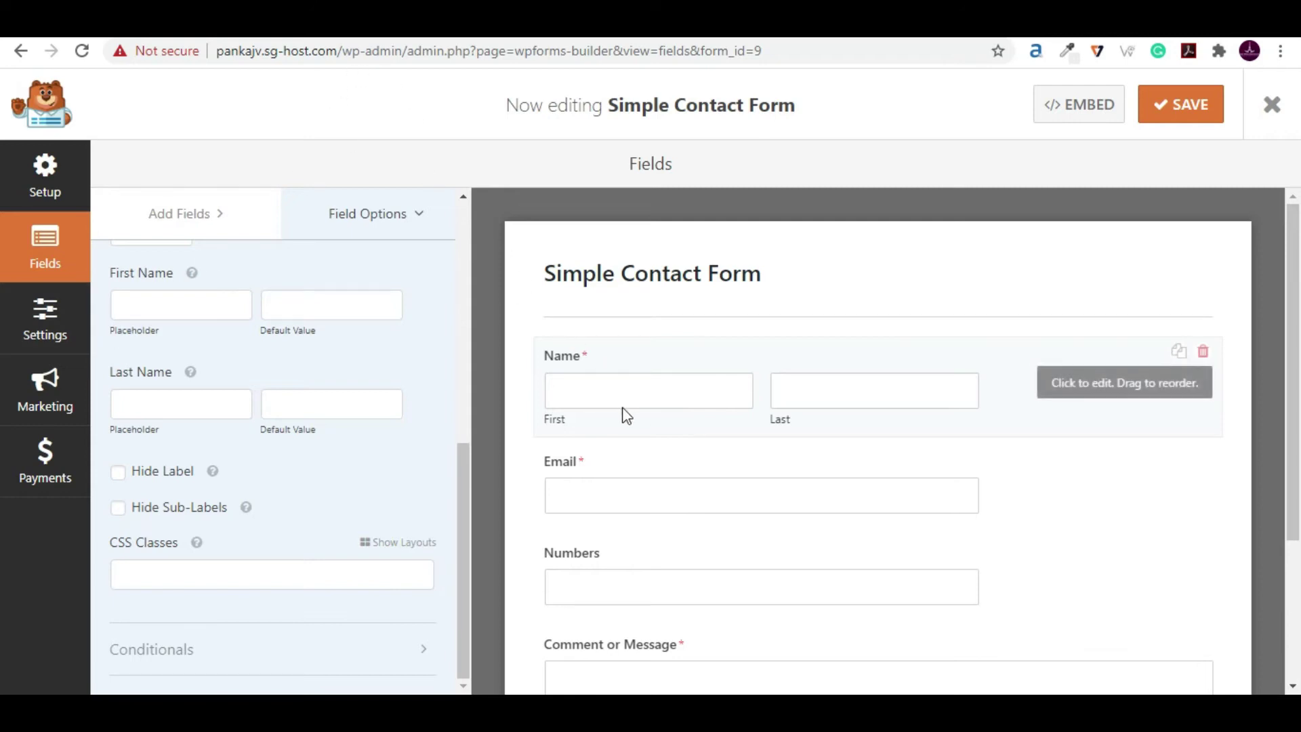
- Return to the site's WordPress dashboard at pankajv.sg-host.com/wp-admin and start a new WPForms form
drag(401, 51, 923, 45)
key(BackSpace)
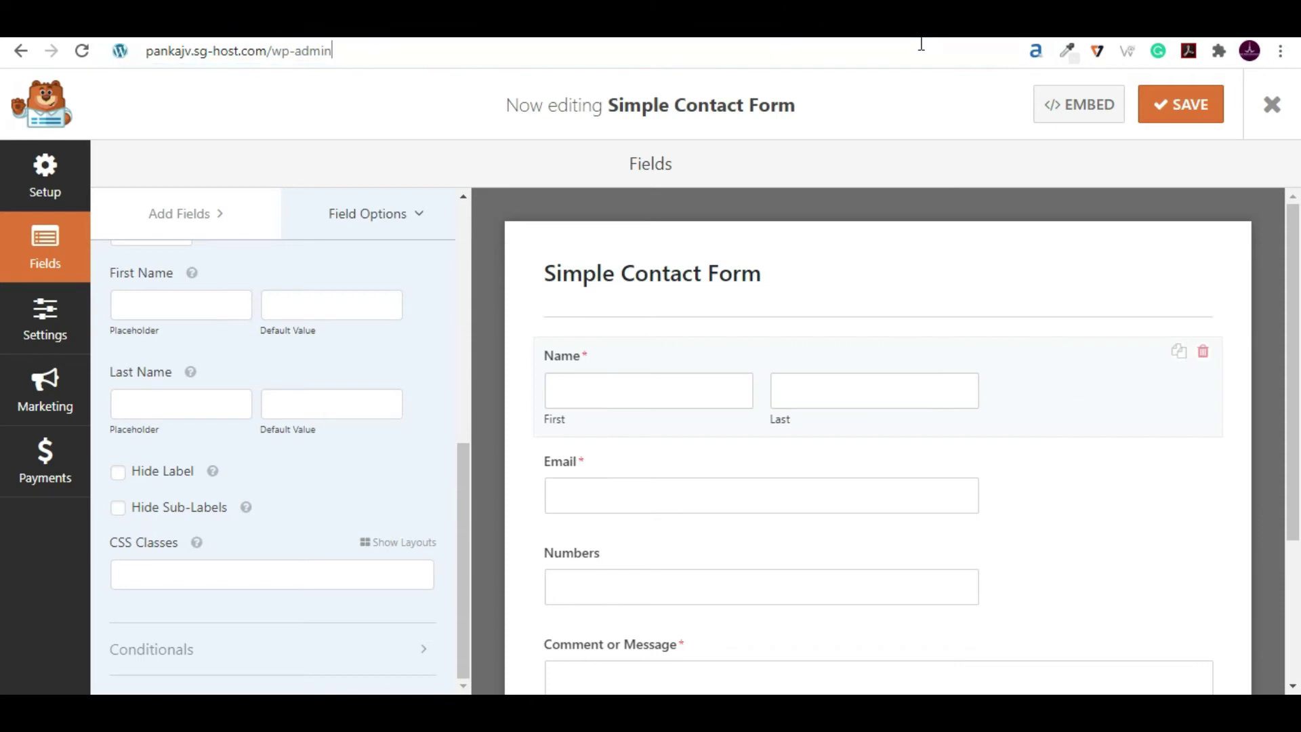
key(Return)
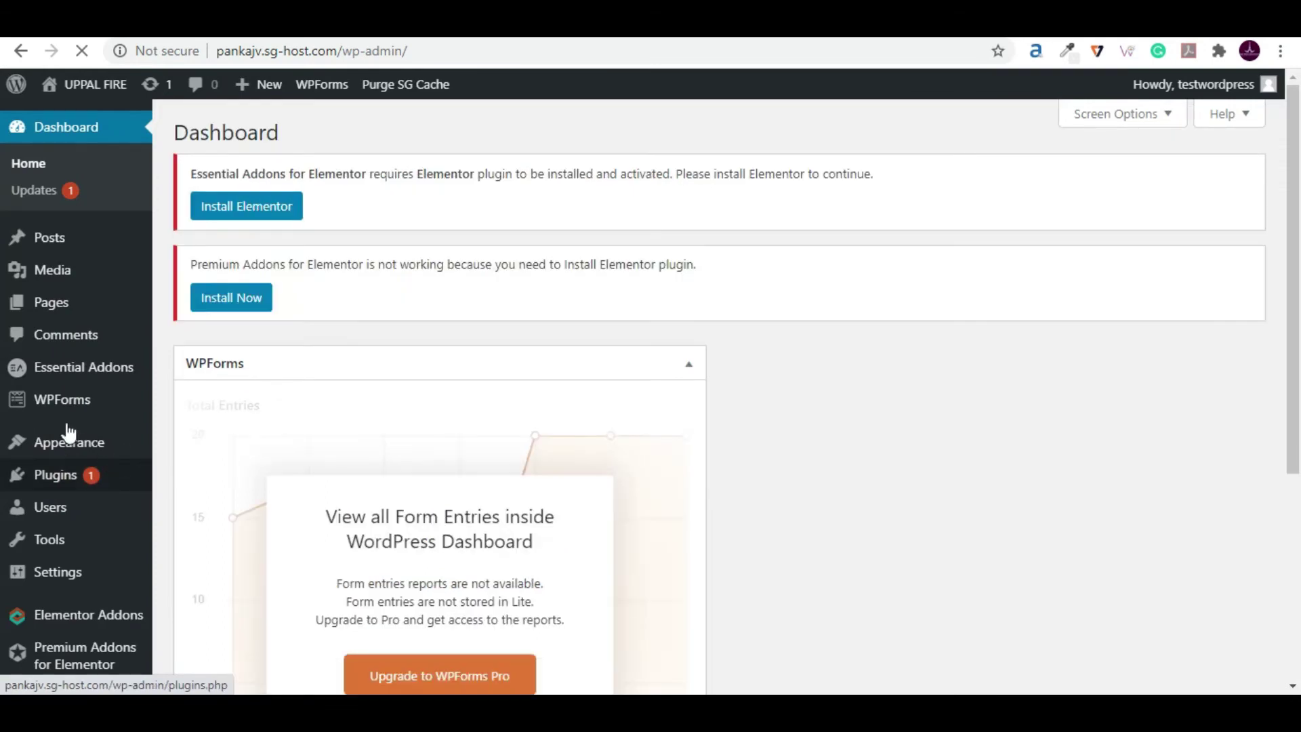
mouse_move(63, 406)
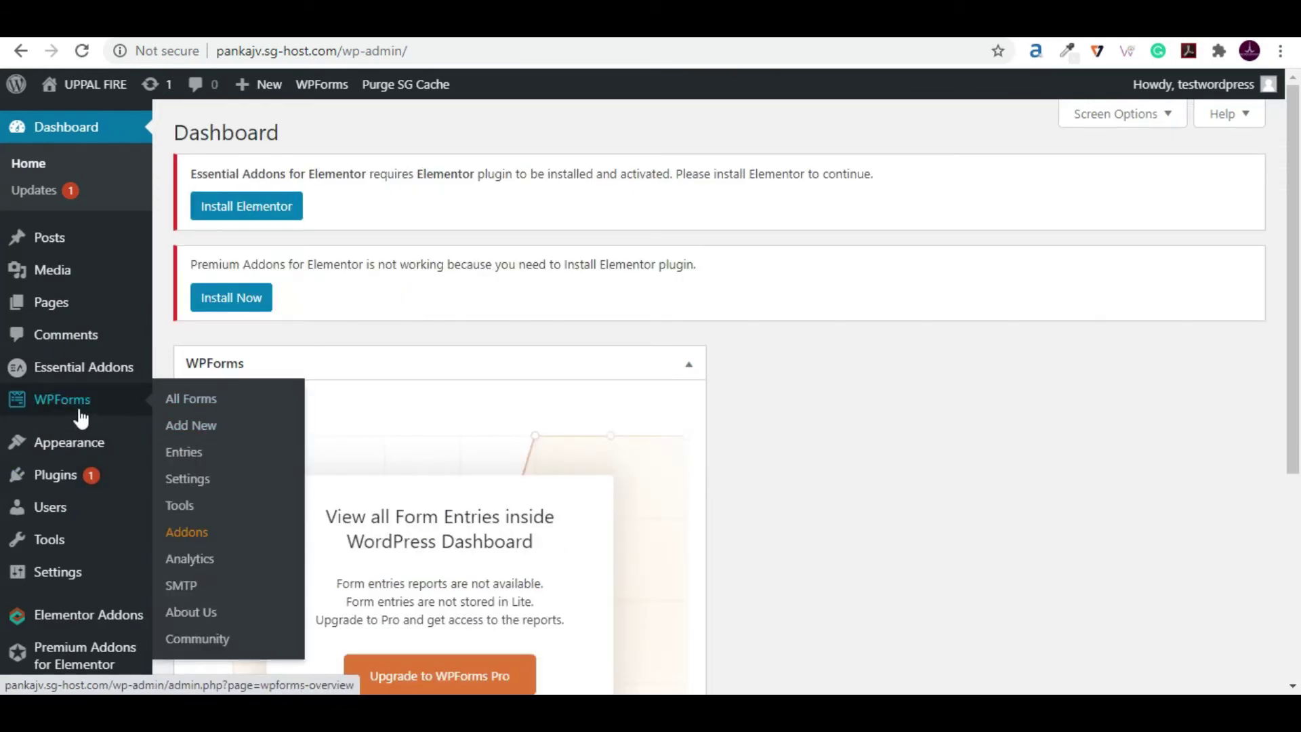
click(196, 426)
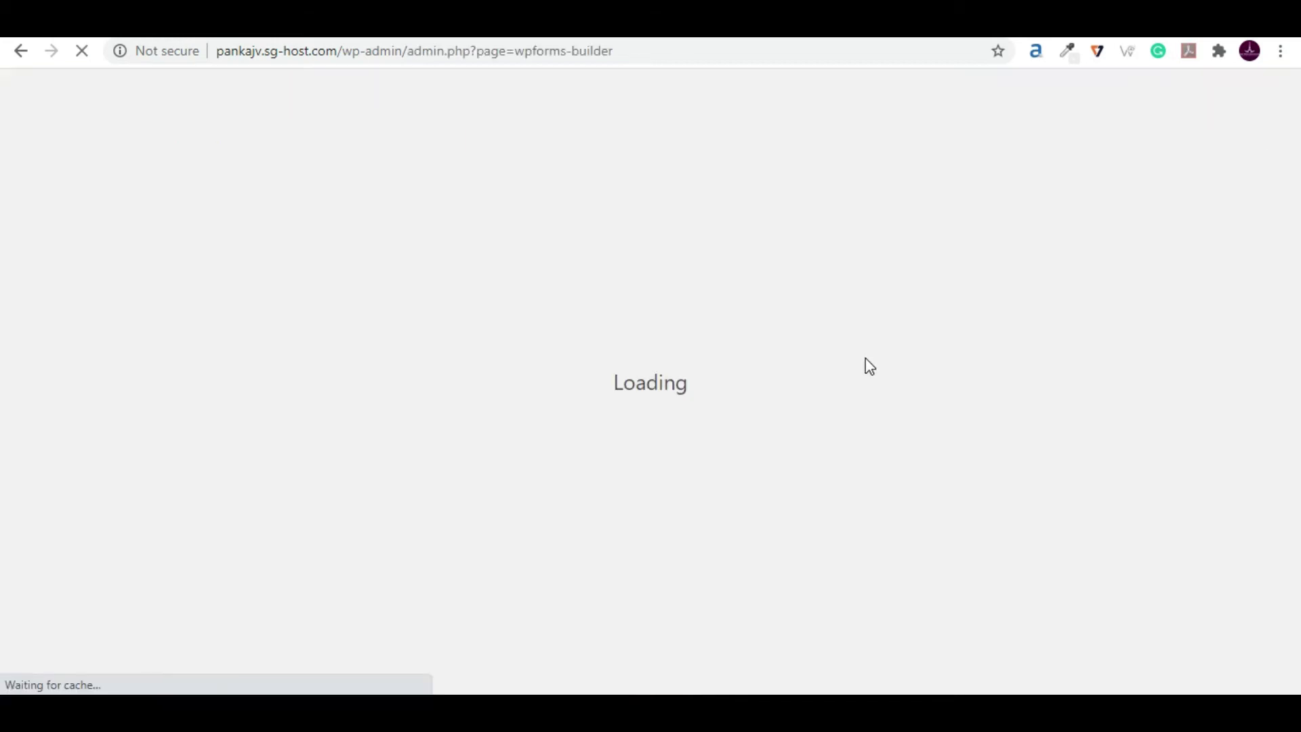
- Name the new form "Enquiry Form" and create it from the Simple Contact Form template
click(405, 264)
text(En)
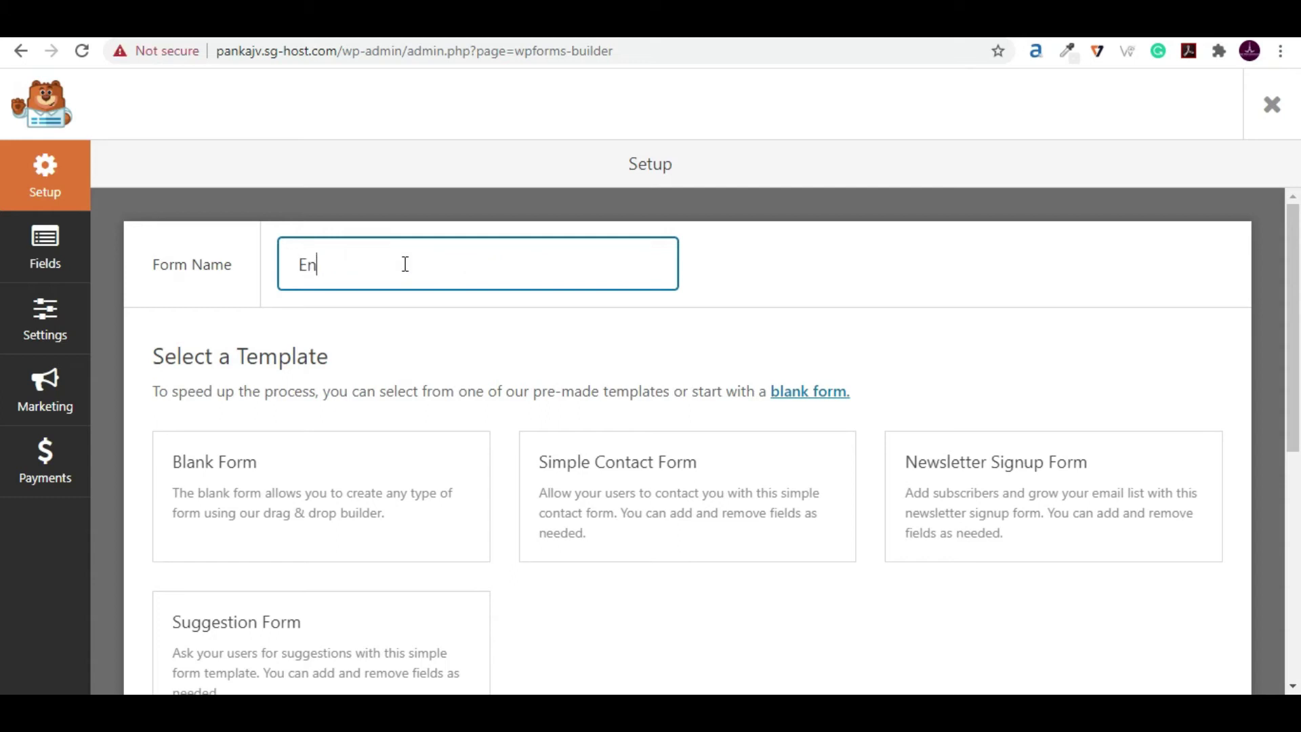
text(quiry Form)
click(676, 500)
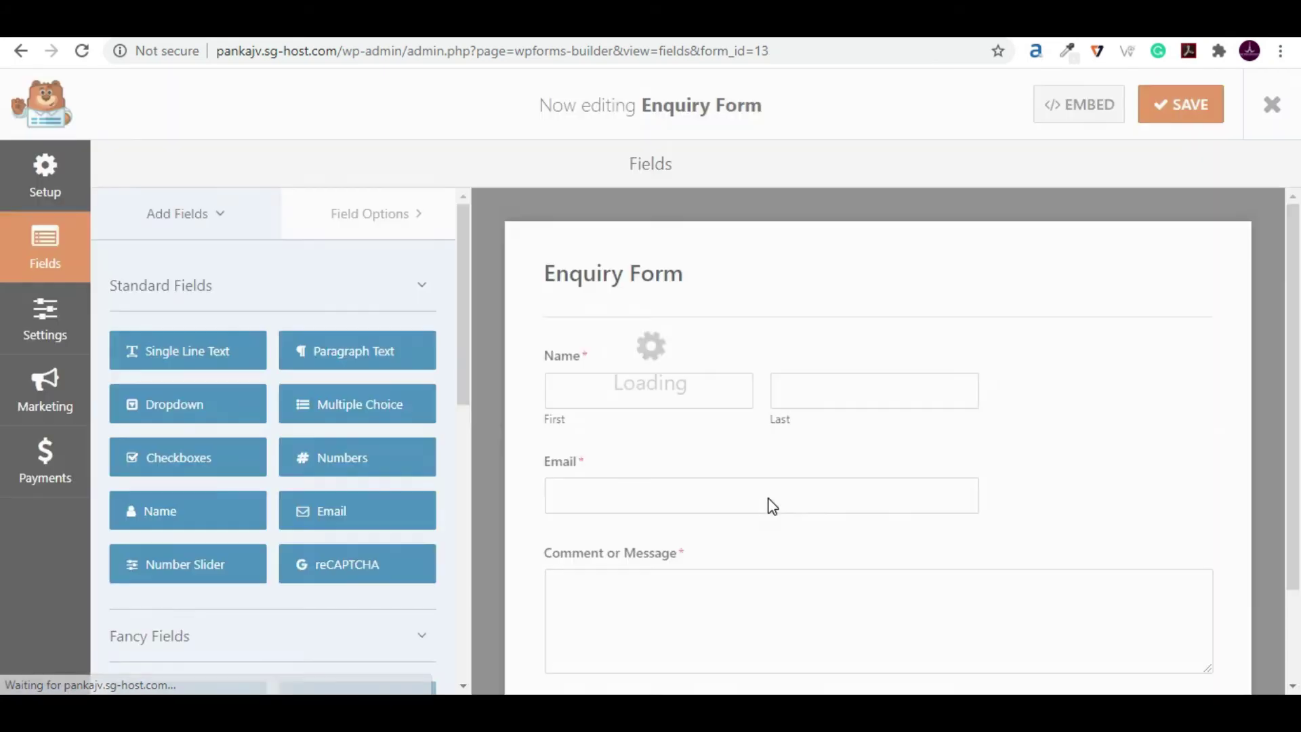
- Add a Numbers field and a Multiple Choice field, in that order, between the Email and Comment or Message fields
scroll(744, 494, down, 2)
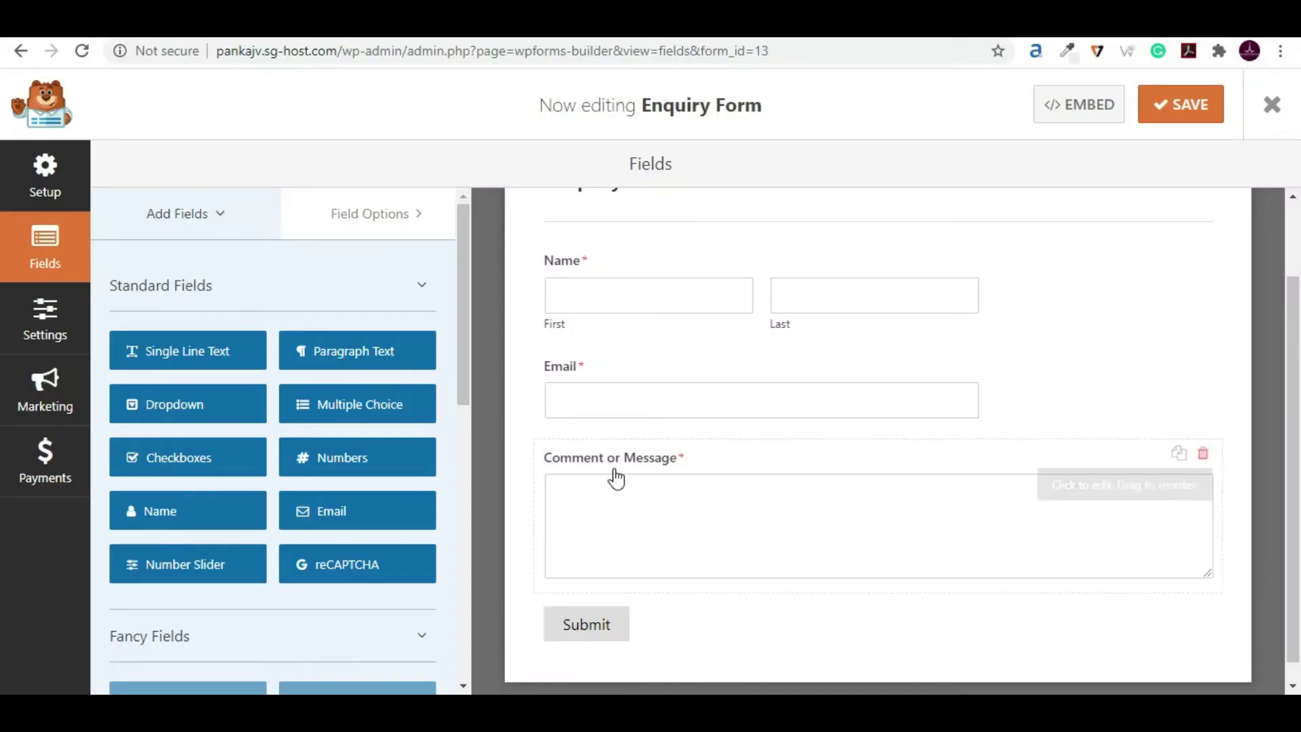
drag(357, 471, 651, 465)
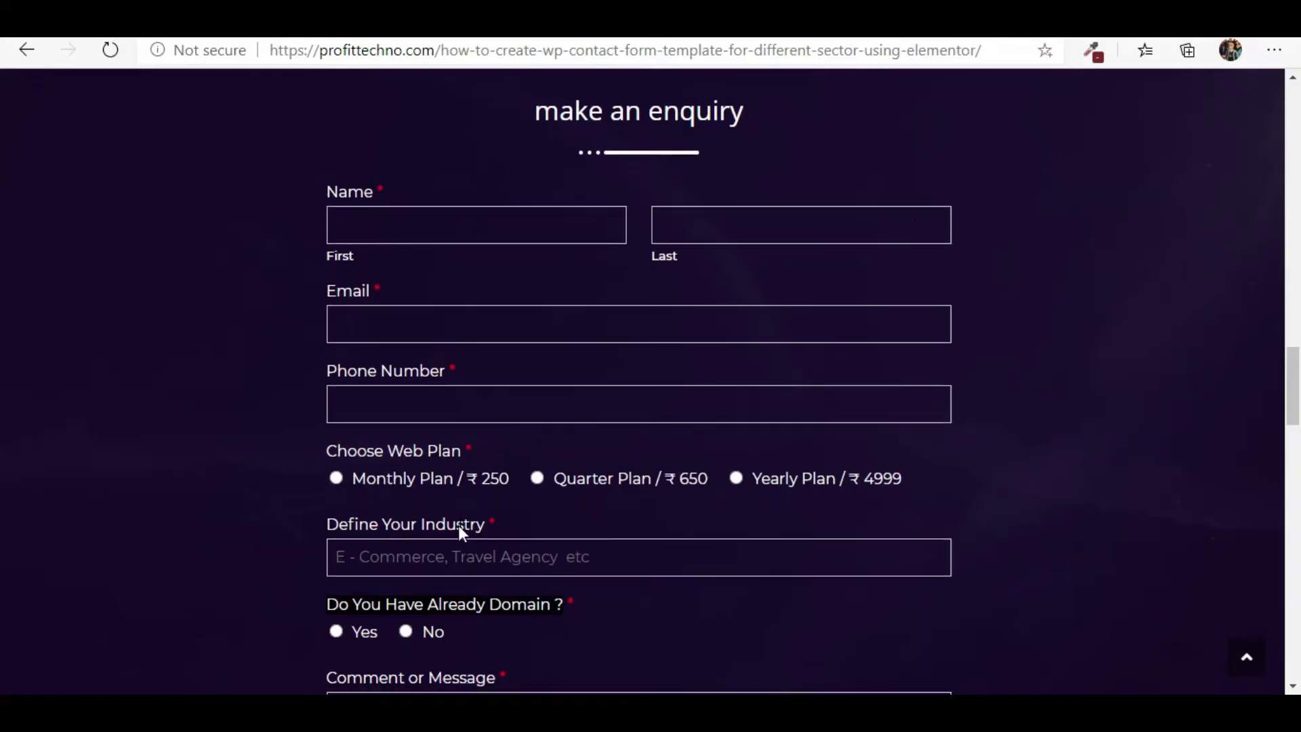
scroll(460, 527, down, 1)
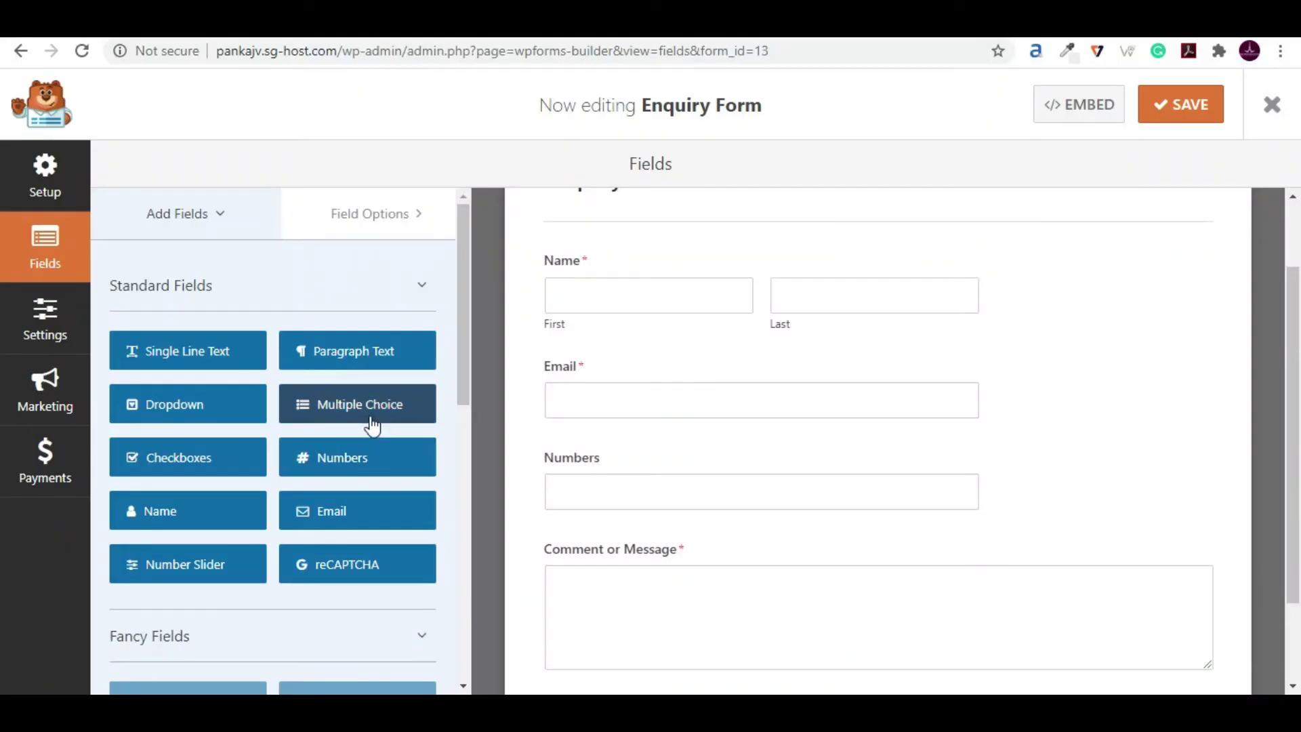
drag(360, 415, 691, 543)
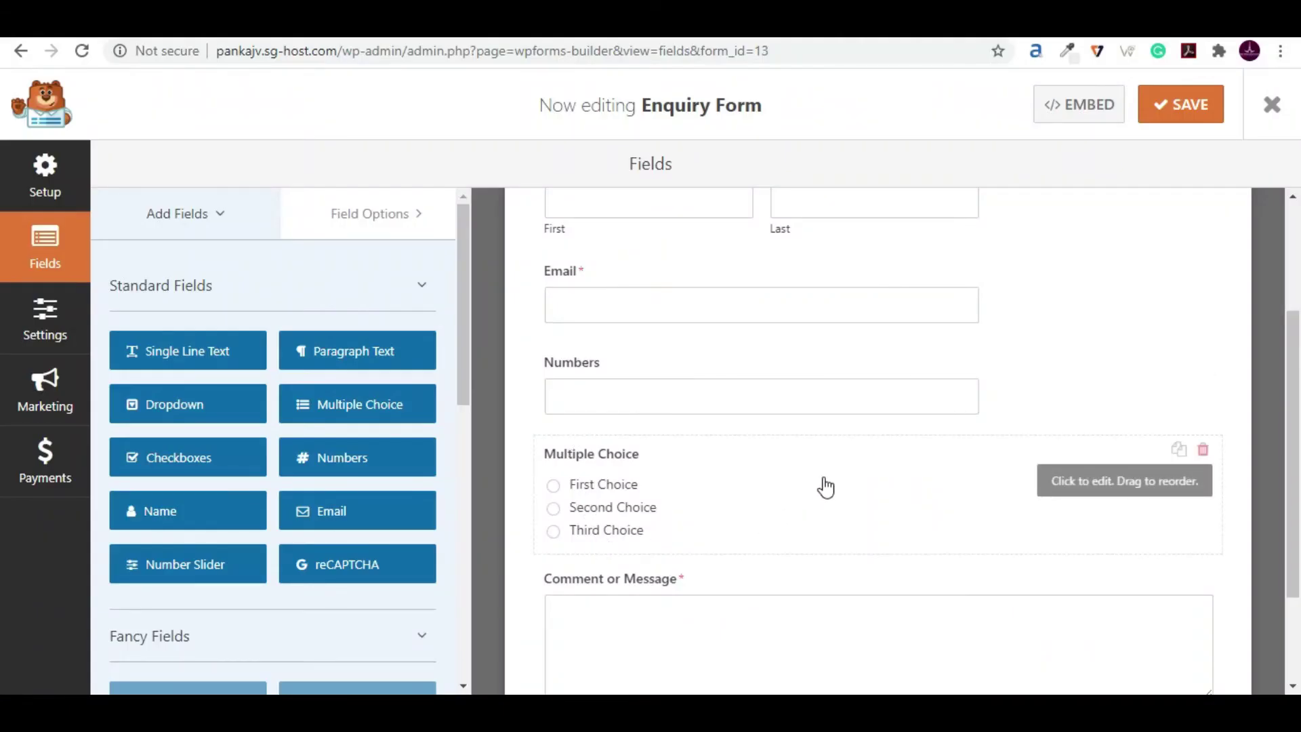
- Label the Multiple Choice field "Choose Web Plan", copying the text from the sample enquiry form on the profittechno.com page
click(921, 477)
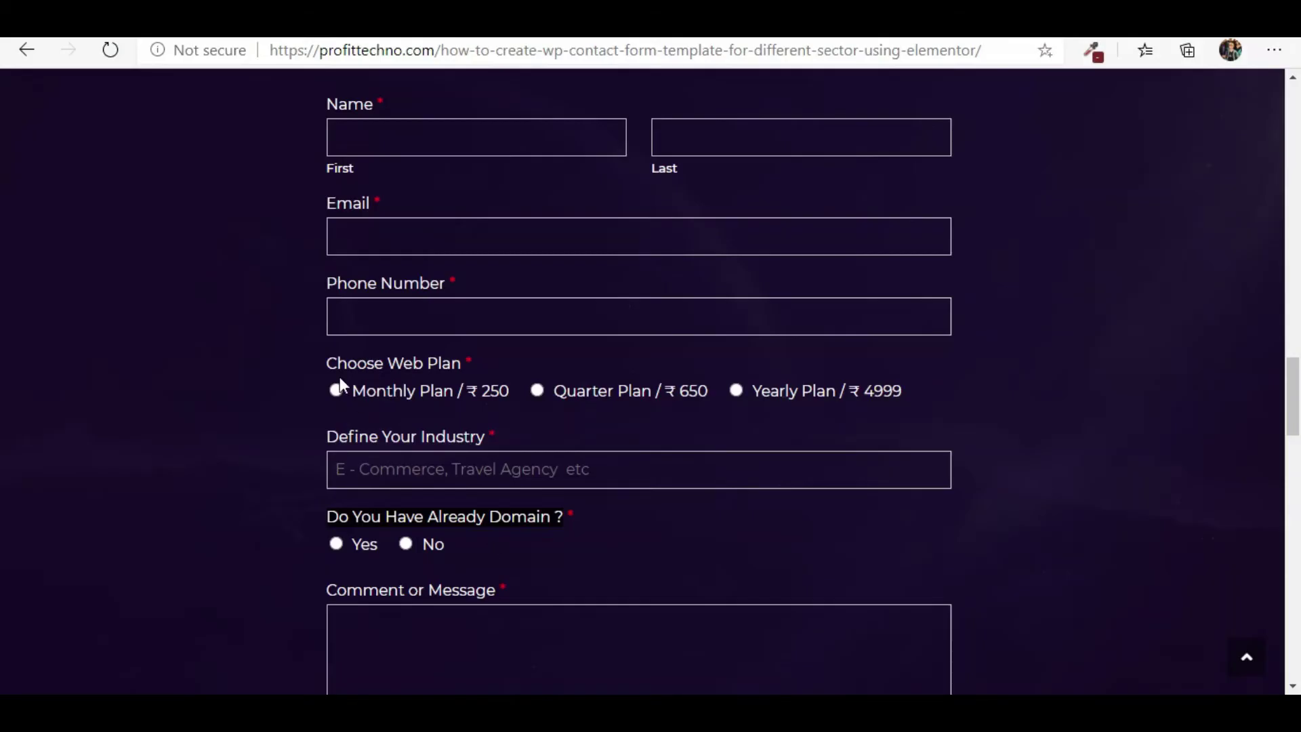
drag(330, 365, 439, 366)
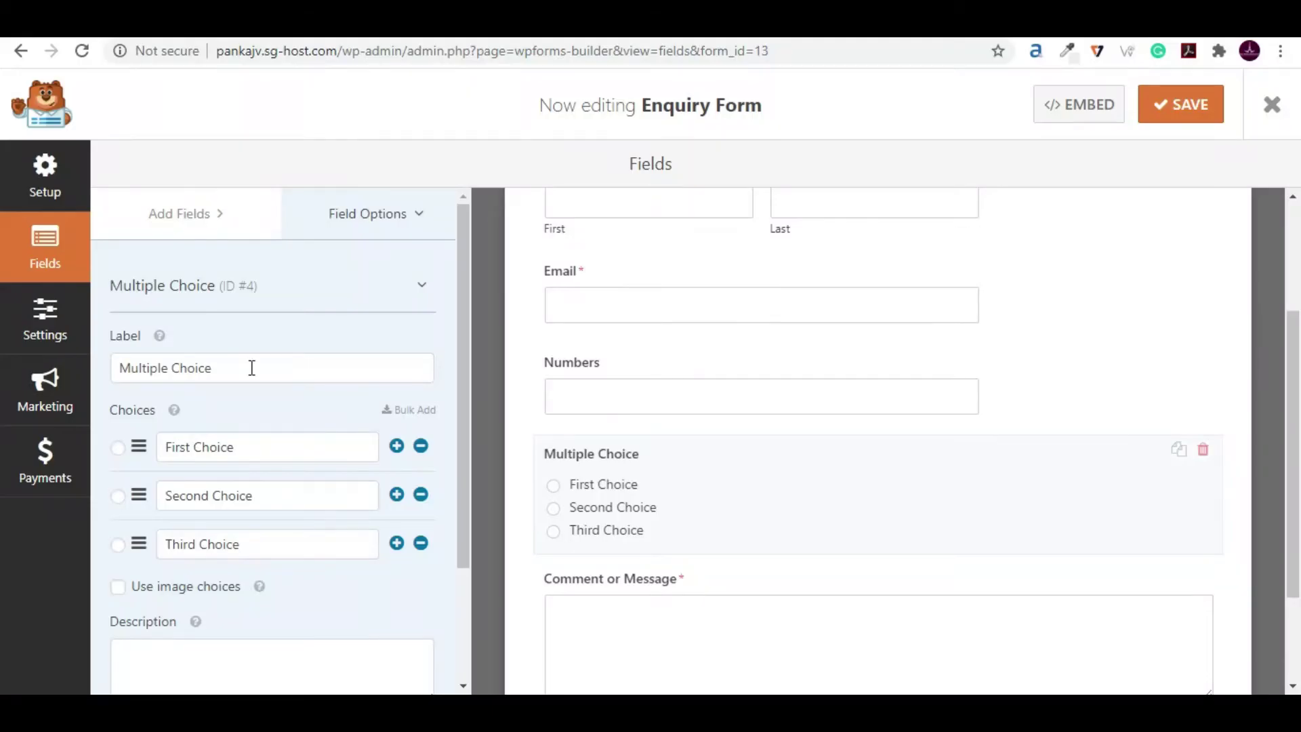
triple_click(249, 366)
text(Choose Web Plan)
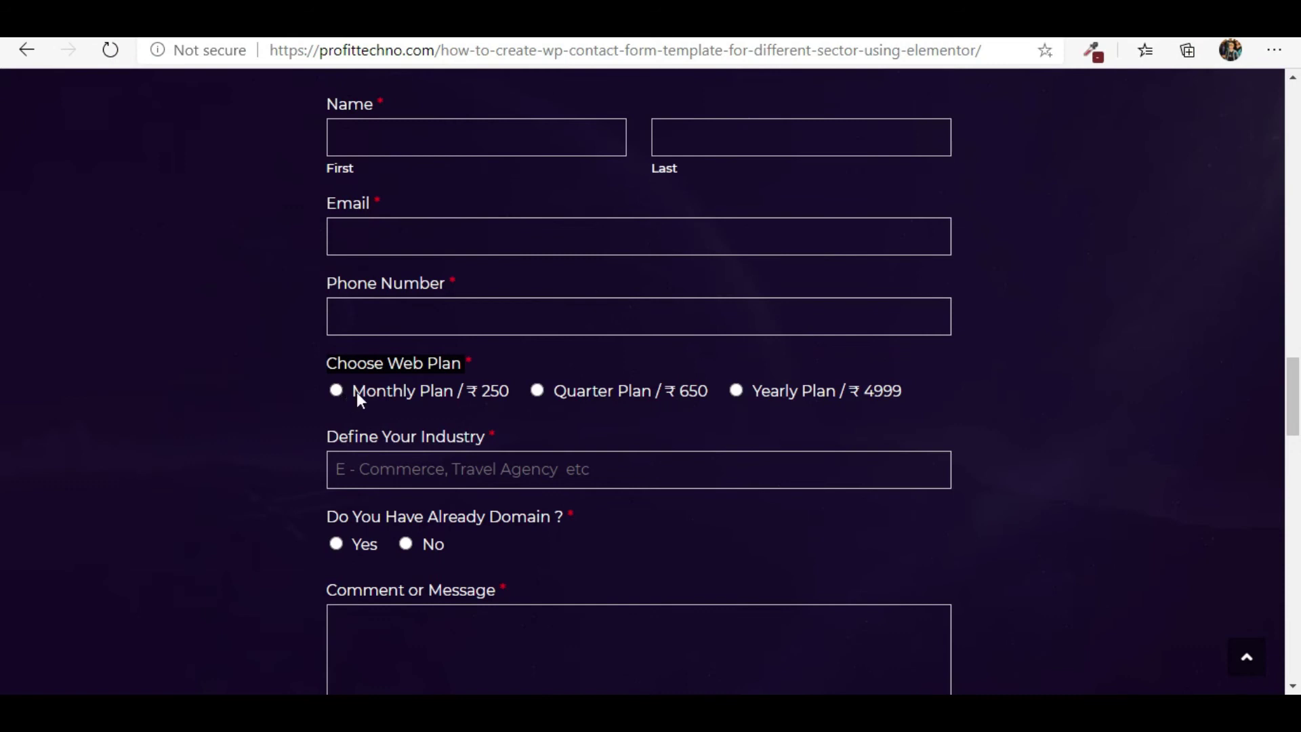
- Set the Choose Web Plan choices to "Monthly Plan / ₹ 250", "Monthly Plan / ₹ 350" and "Monthly Plan / ₹ 450", copying the wording from the sample form
drag(358, 396, 406, 396)
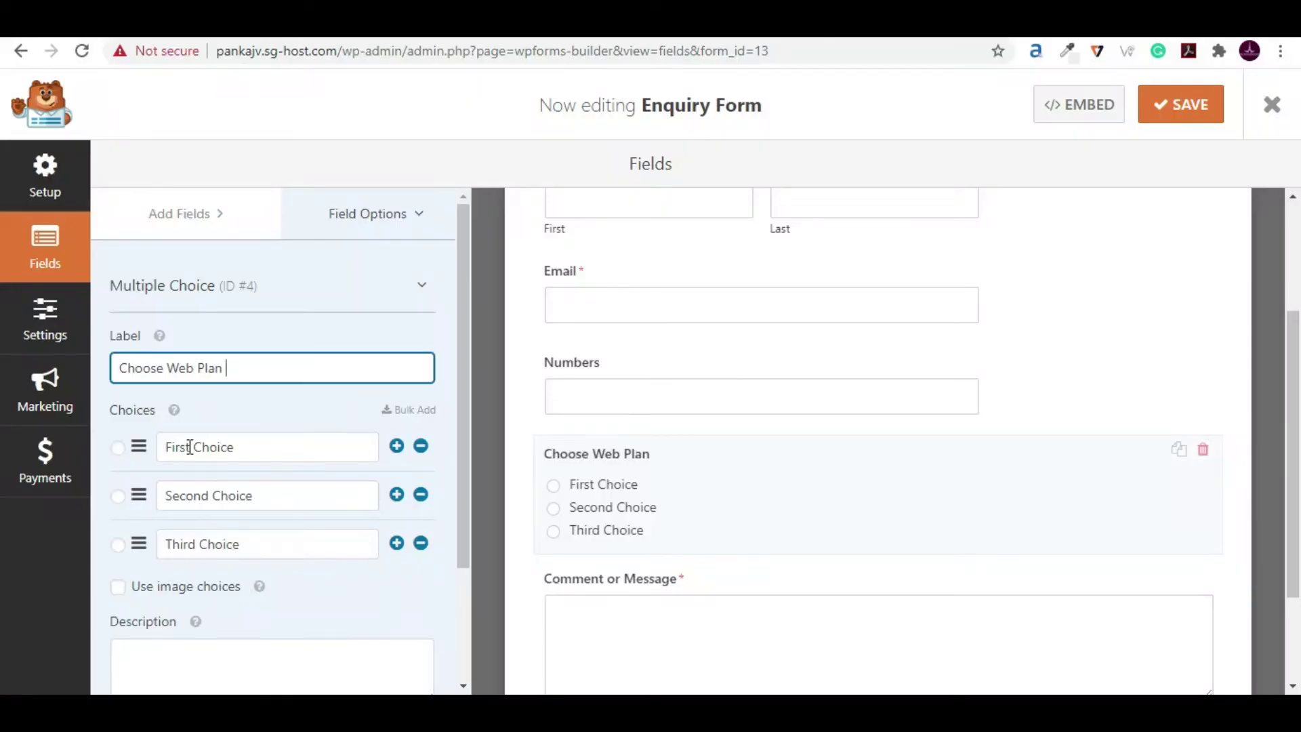
triple_click(176, 444)
text(Monthly Plan / ₹ 250)
triple_click(283, 496)
text(Monthly Plan / ₹ 250)
triple_click(245, 547)
text(Monthly Plan / ₹ 250)
click(304, 494)
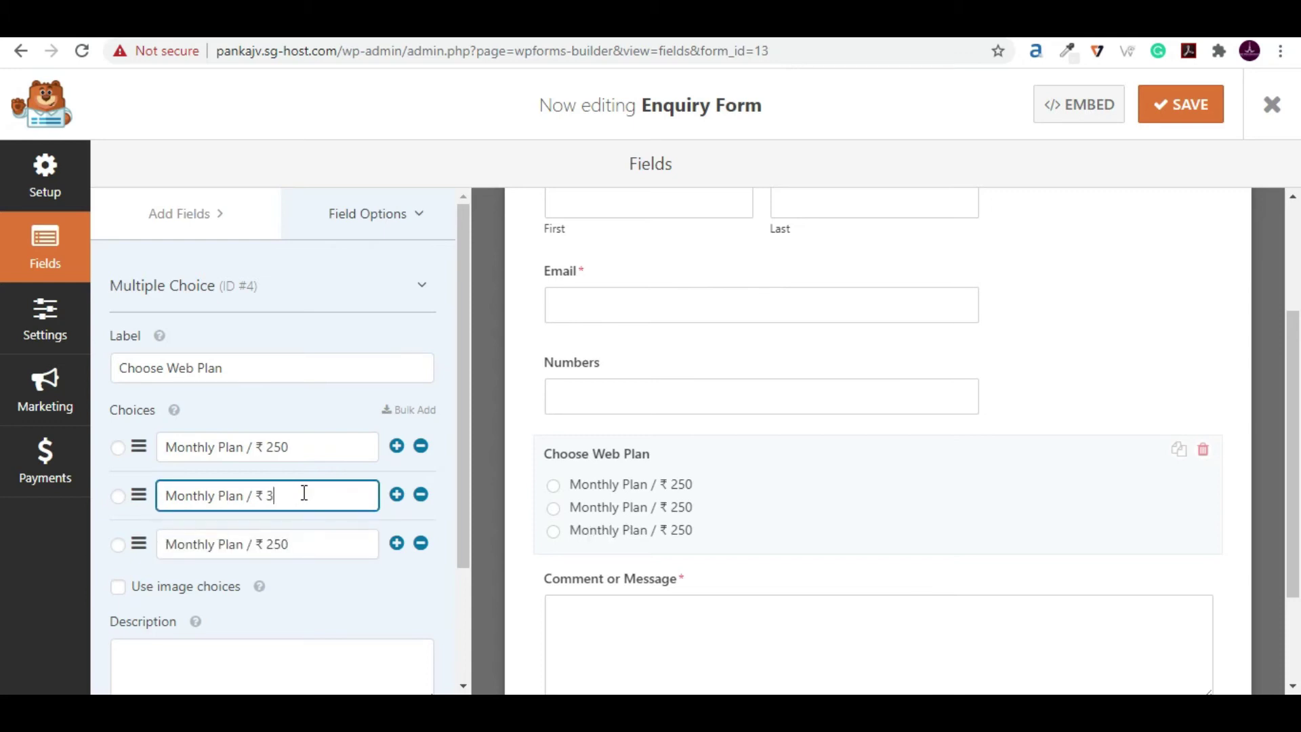
click(291, 545)
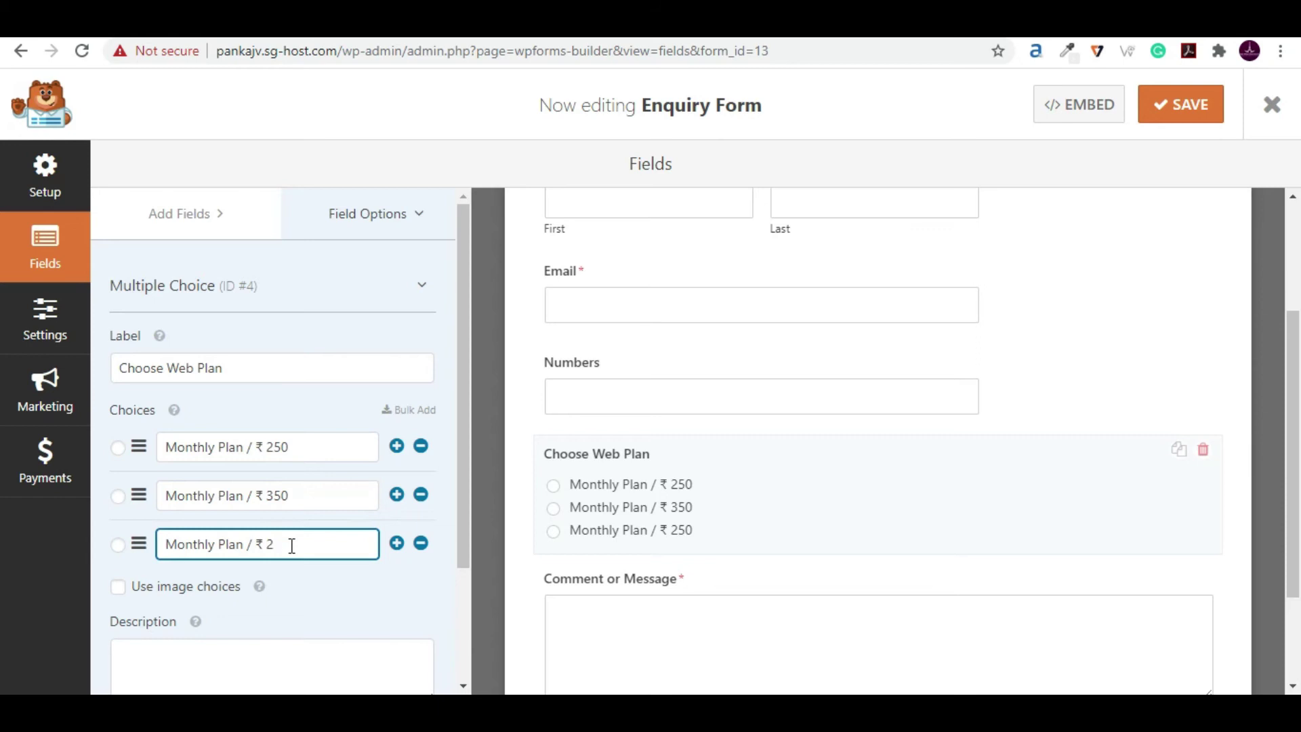
- Set the choice layout of the Choose Web Plan field to Inline in its advanced options
scroll(269, 531, down, 1)
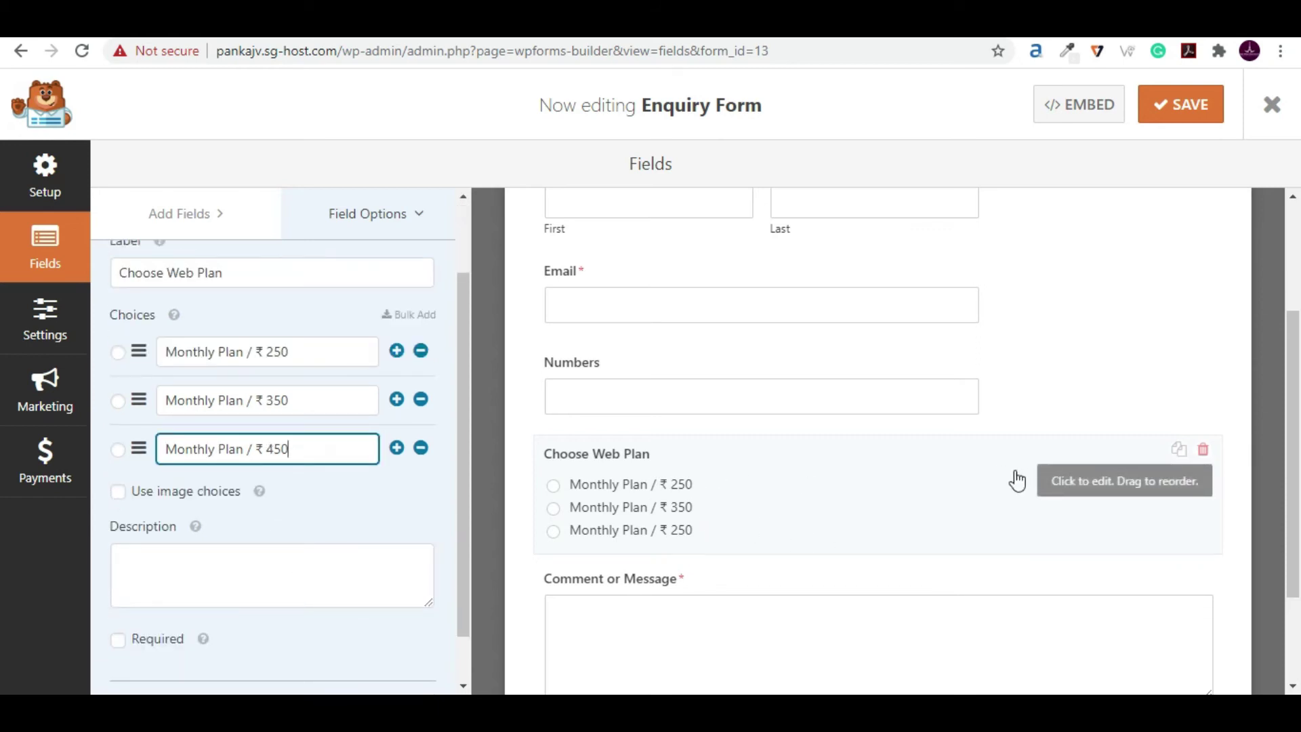
scroll(285, 532, down, 1)
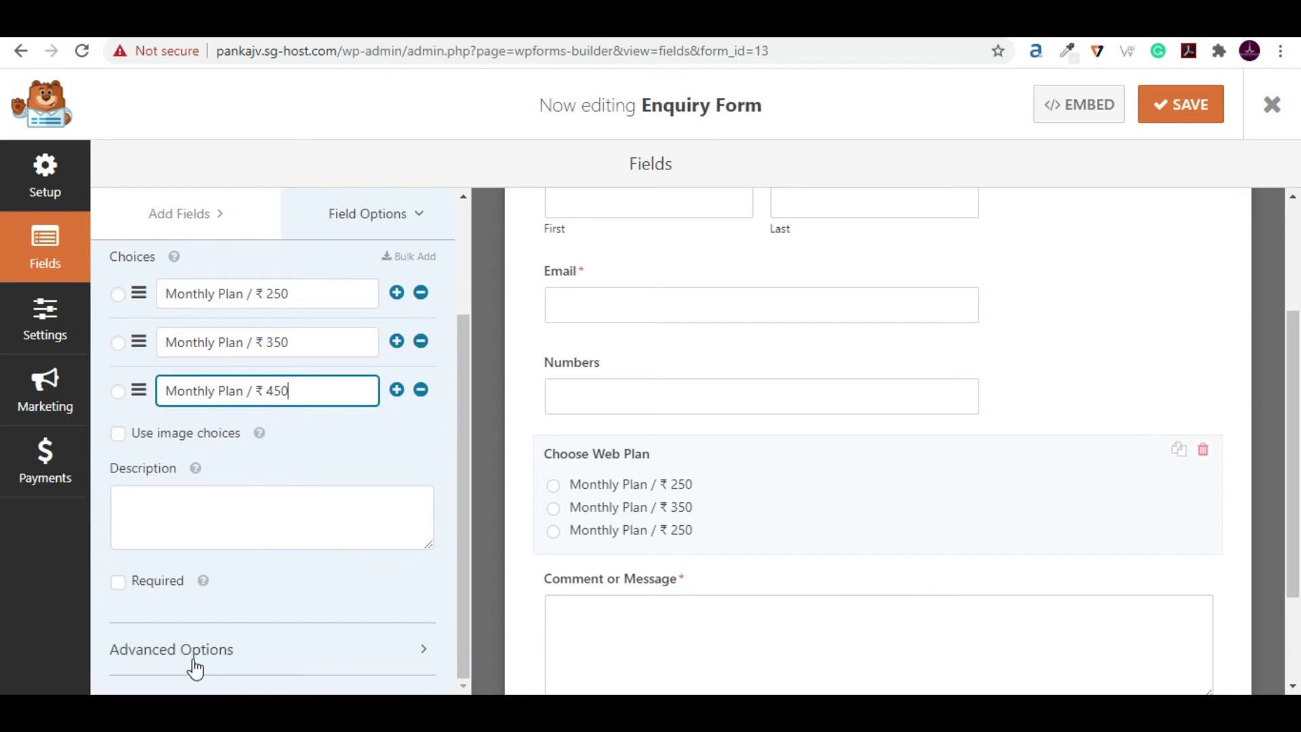
click(225, 656)
scroll(308, 546, down, 3)
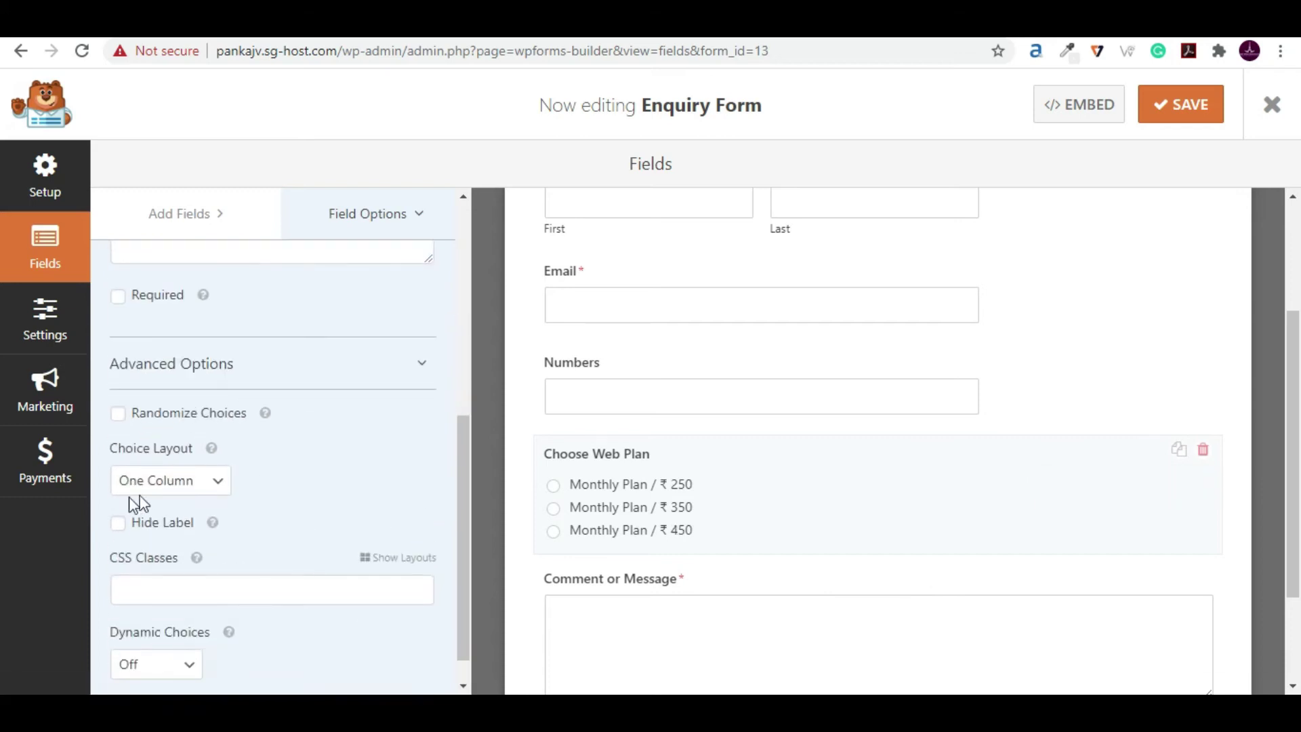
click(164, 481)
click(160, 561)
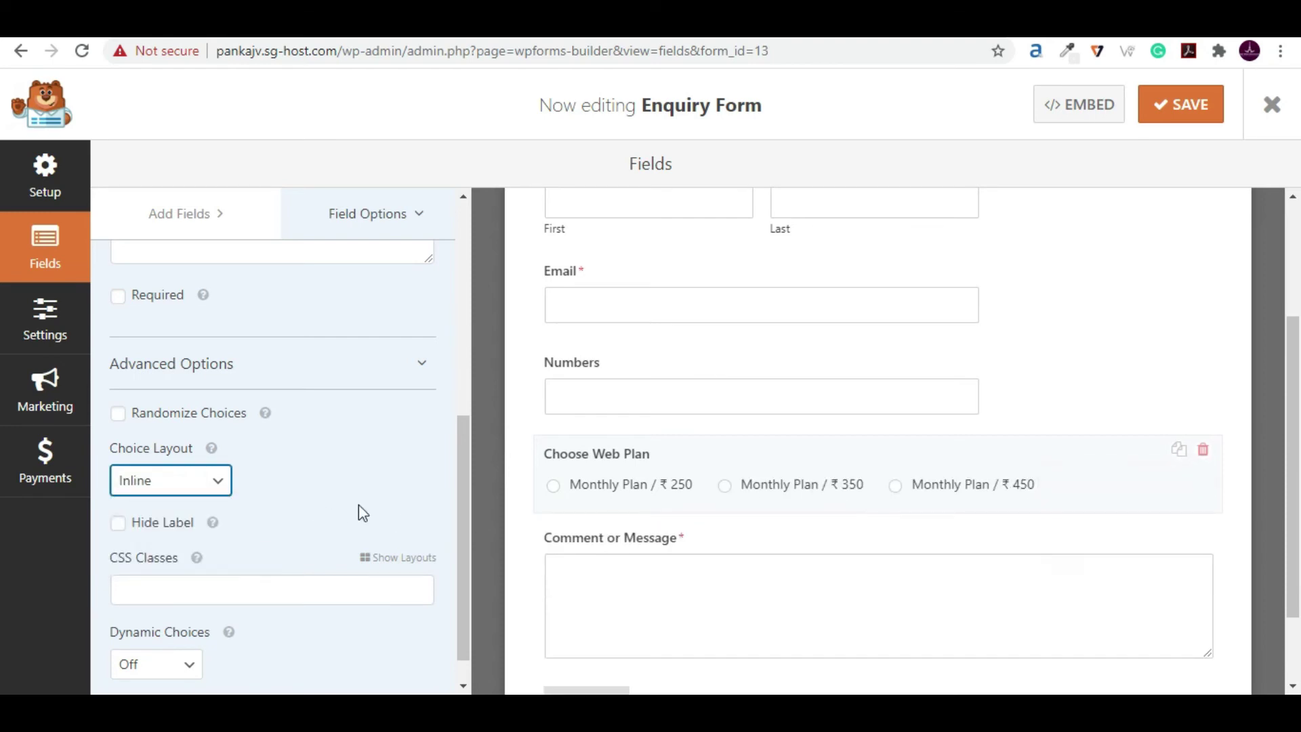
- Make the Choose Web Plan field required and save the form
scroll(339, 507, up, 2)
click(118, 392)
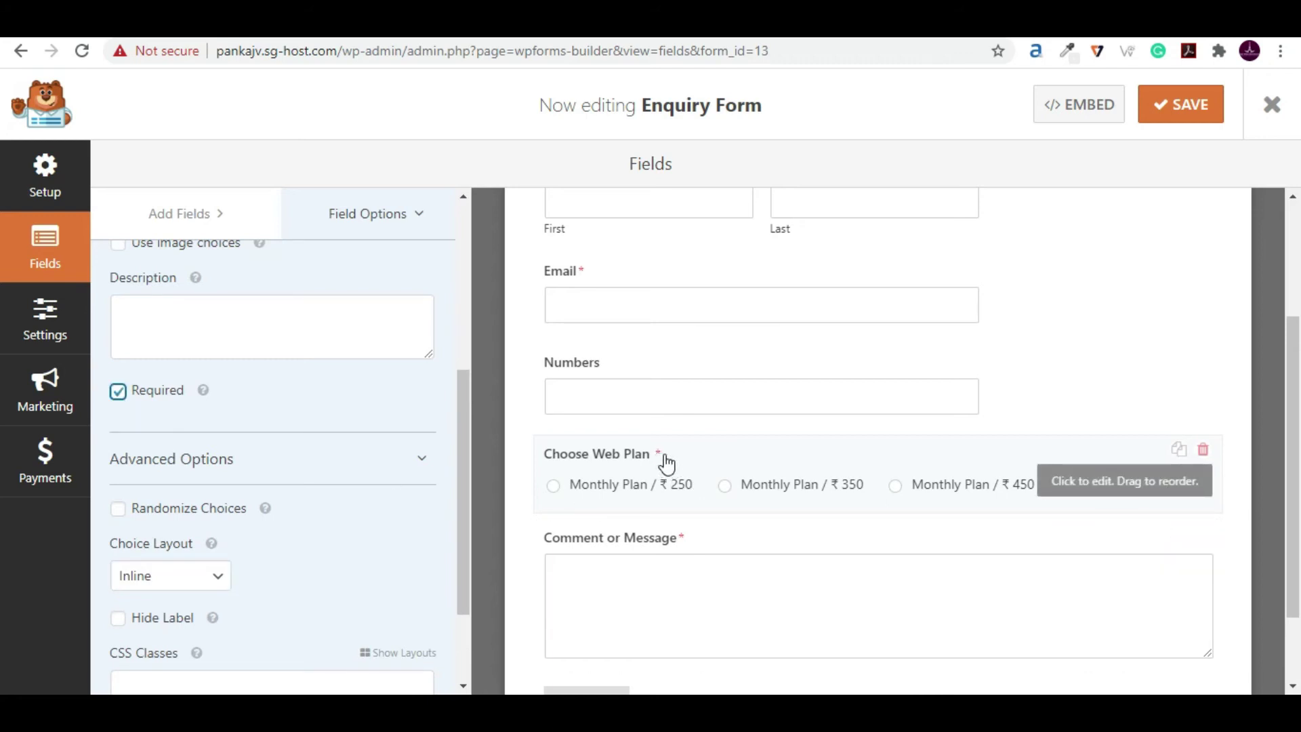
scroll(203, 474, down, 2)
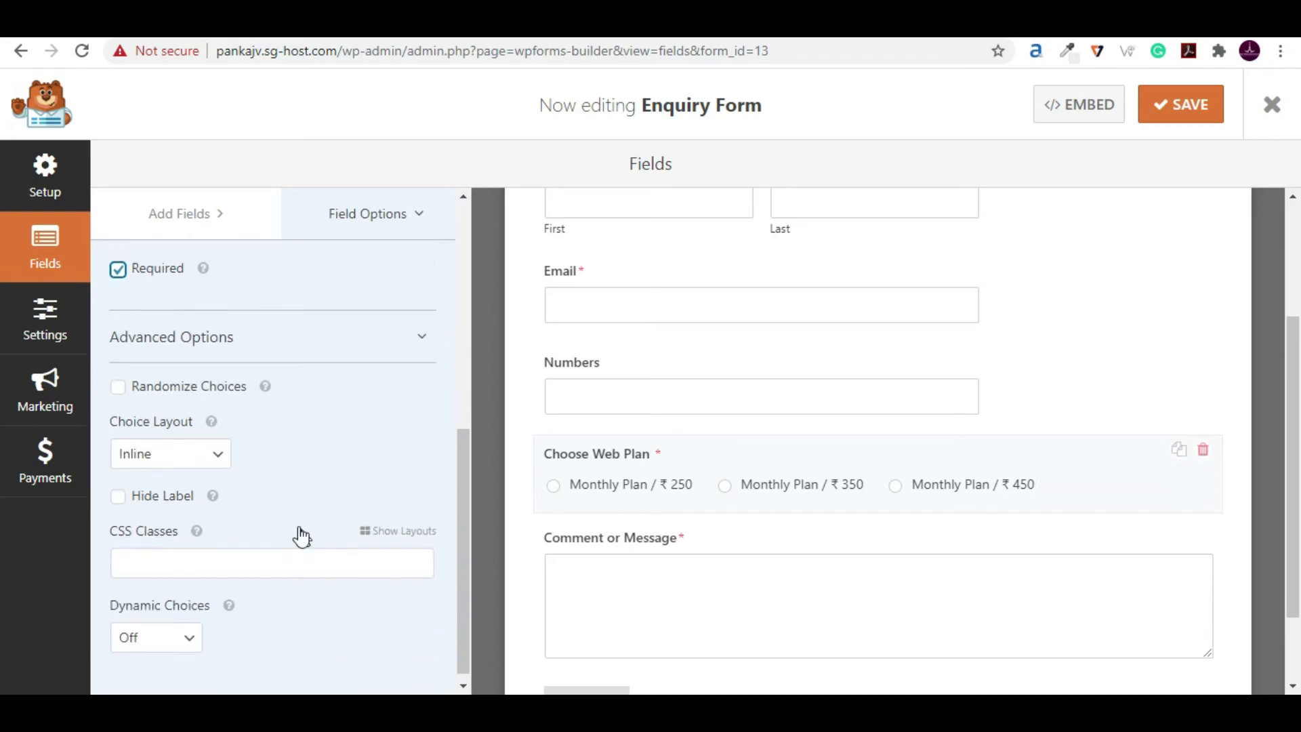
scroll(296, 530, up, 7)
scroll(1113, 206, up, 2)
click(1196, 114)
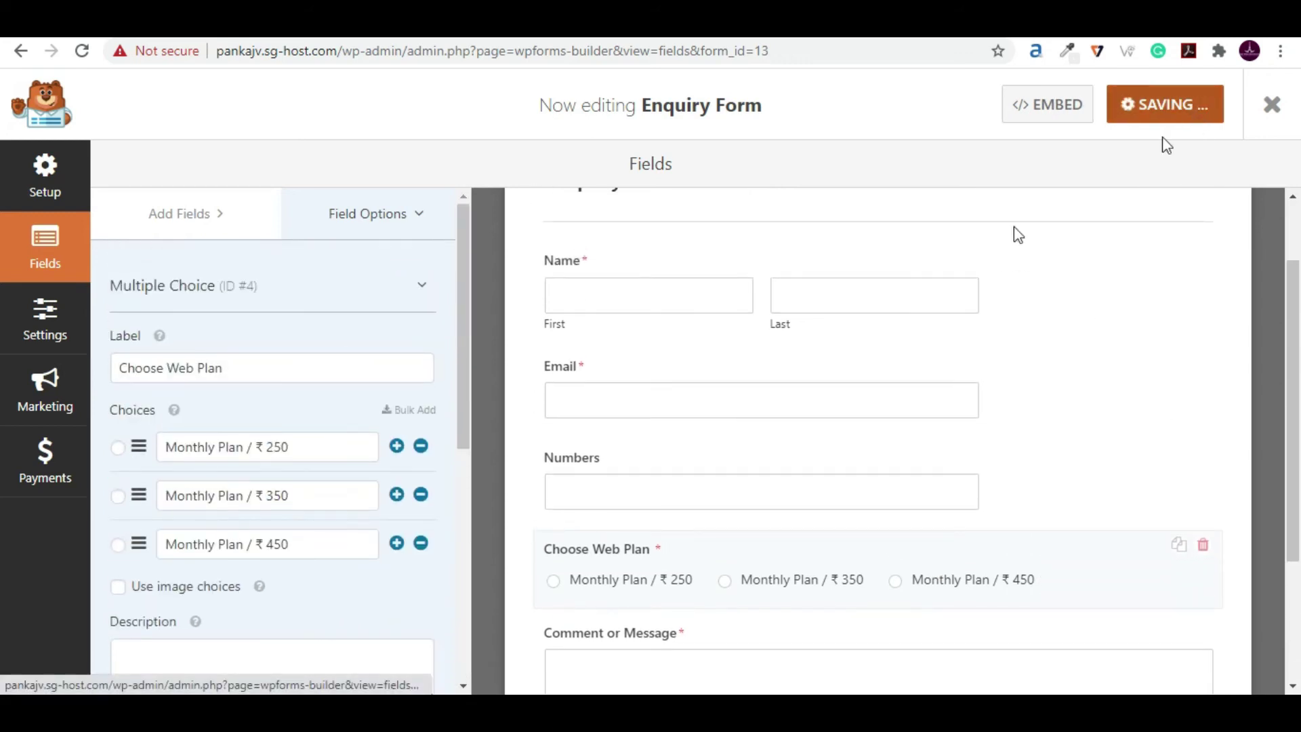
- Check the sample form's next field and add a Single Line Text field between Choose Web Plan and Comment or Message
scroll(859, 457, down, 1)
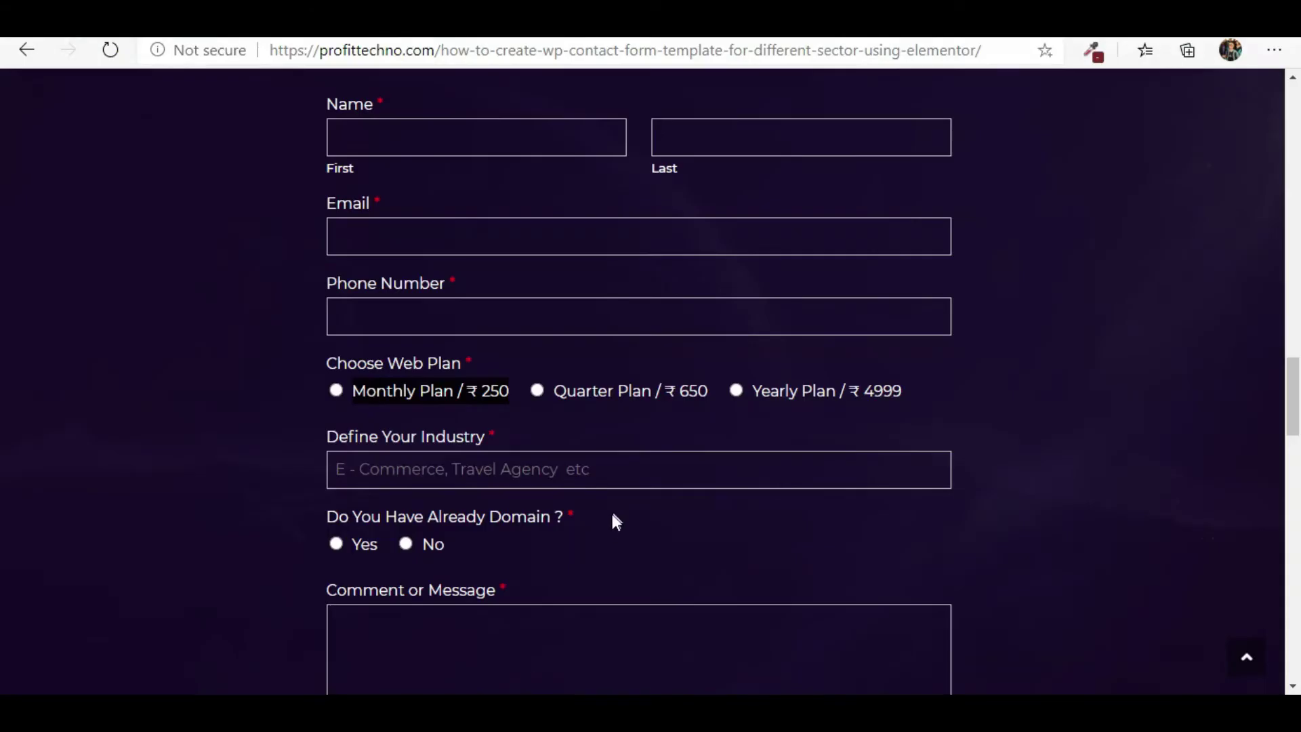
scroll(613, 517, down, 1)
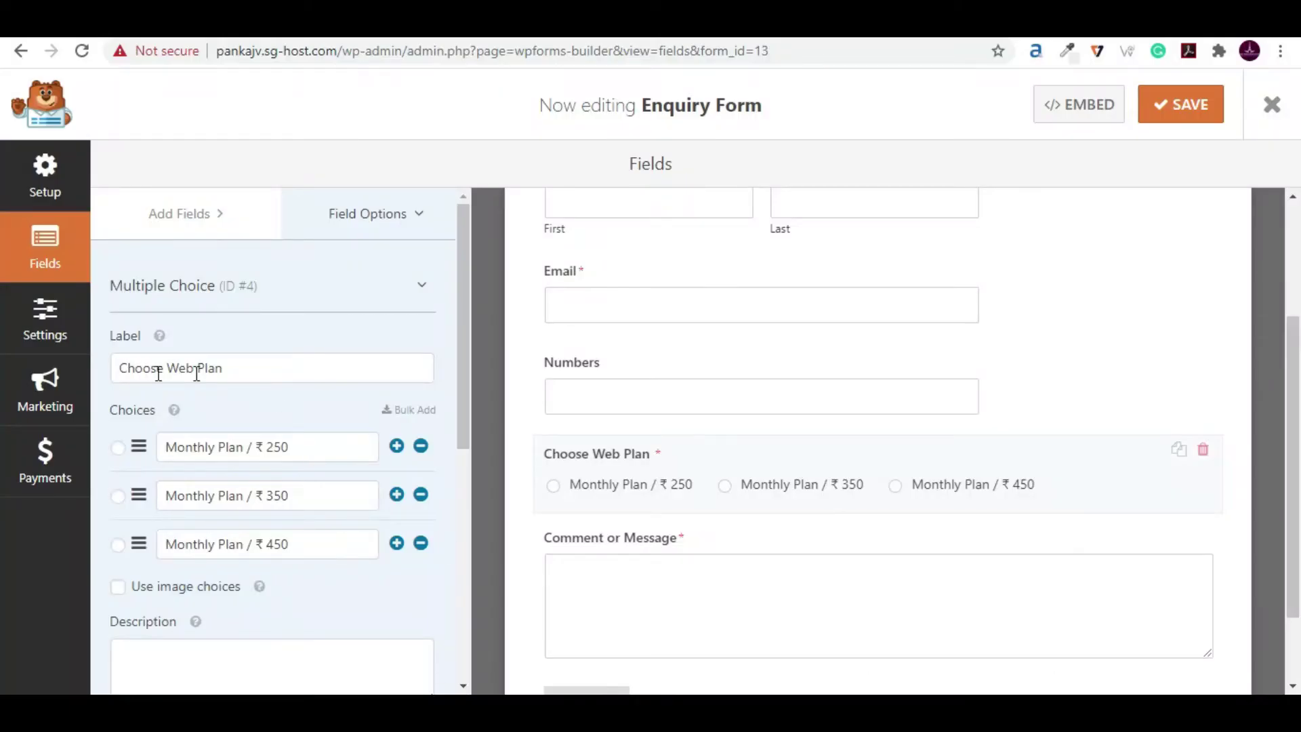
click(192, 227)
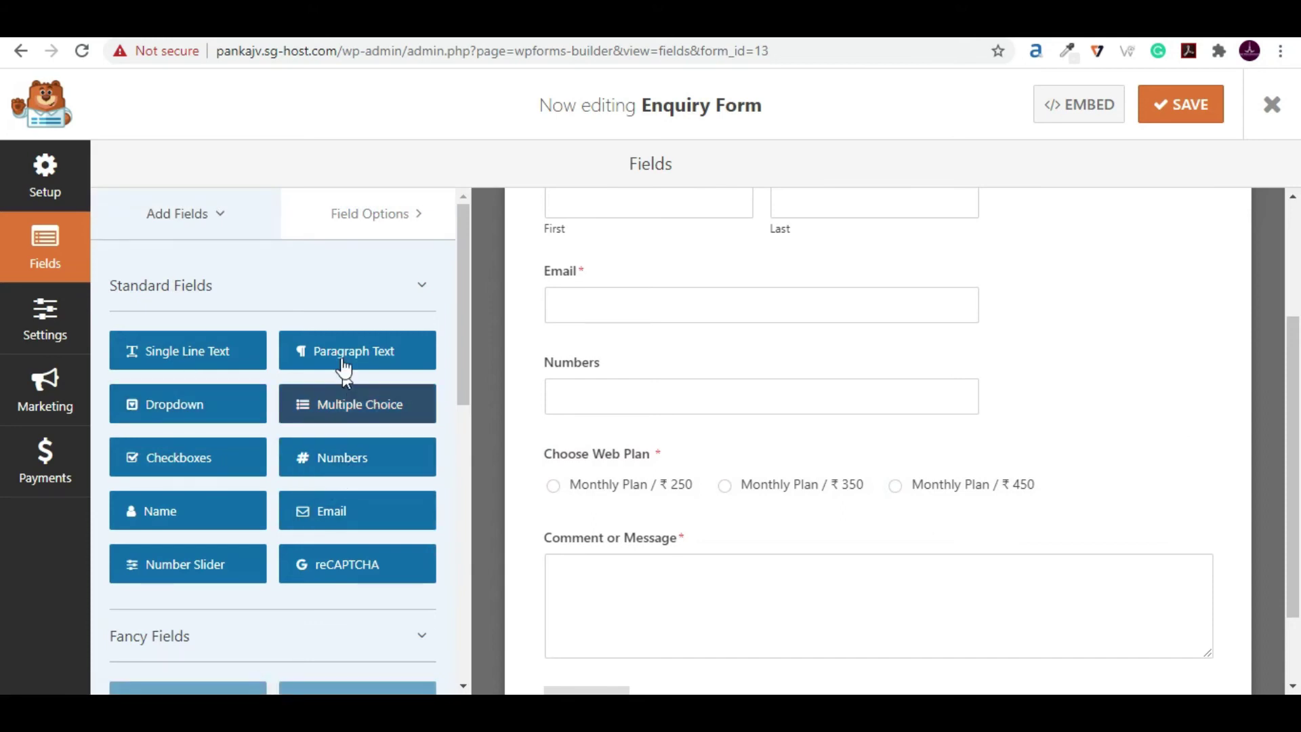
drag(180, 372, 660, 531)
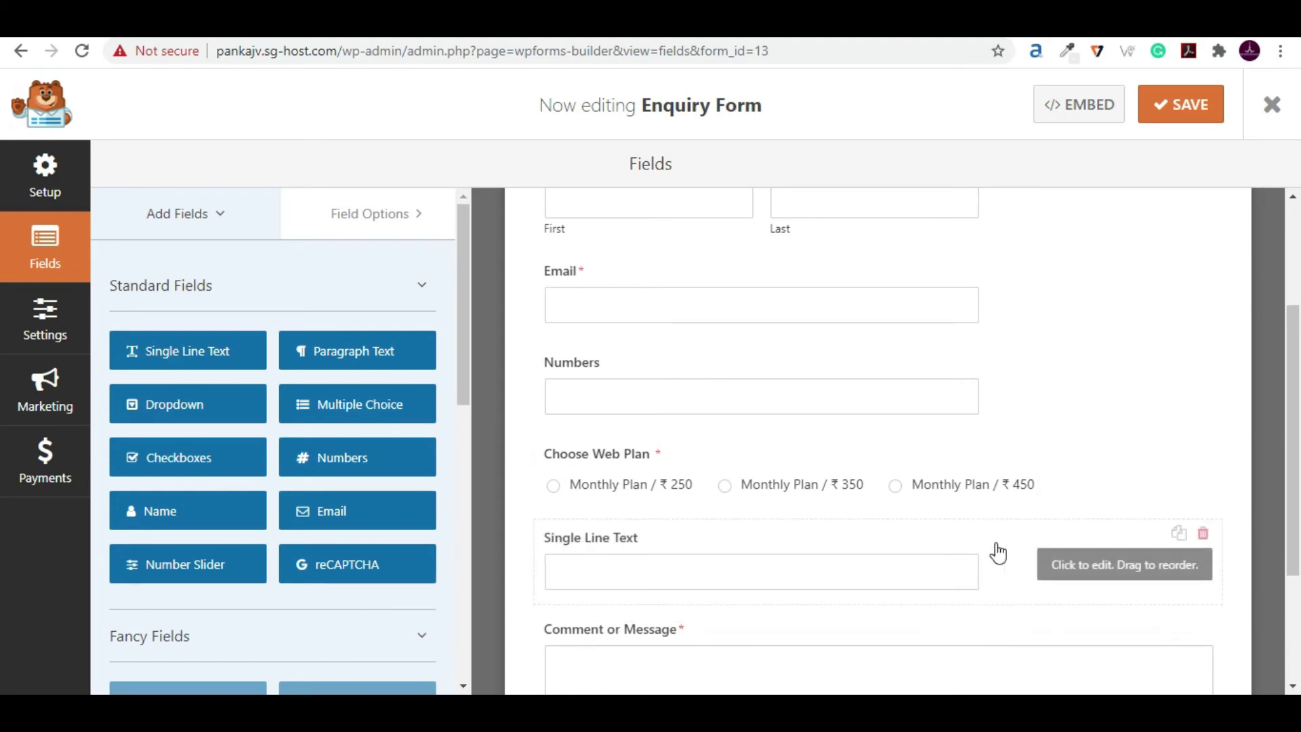
- Label the Single Line Text field "Define Your Industry", copying the text from the sample enquiry form
click(856, 564)
click(133, 369)
key(ctrl+a)
key(alt+Tab)
drag(326, 336, 495, 349)
key(ctrl+c)
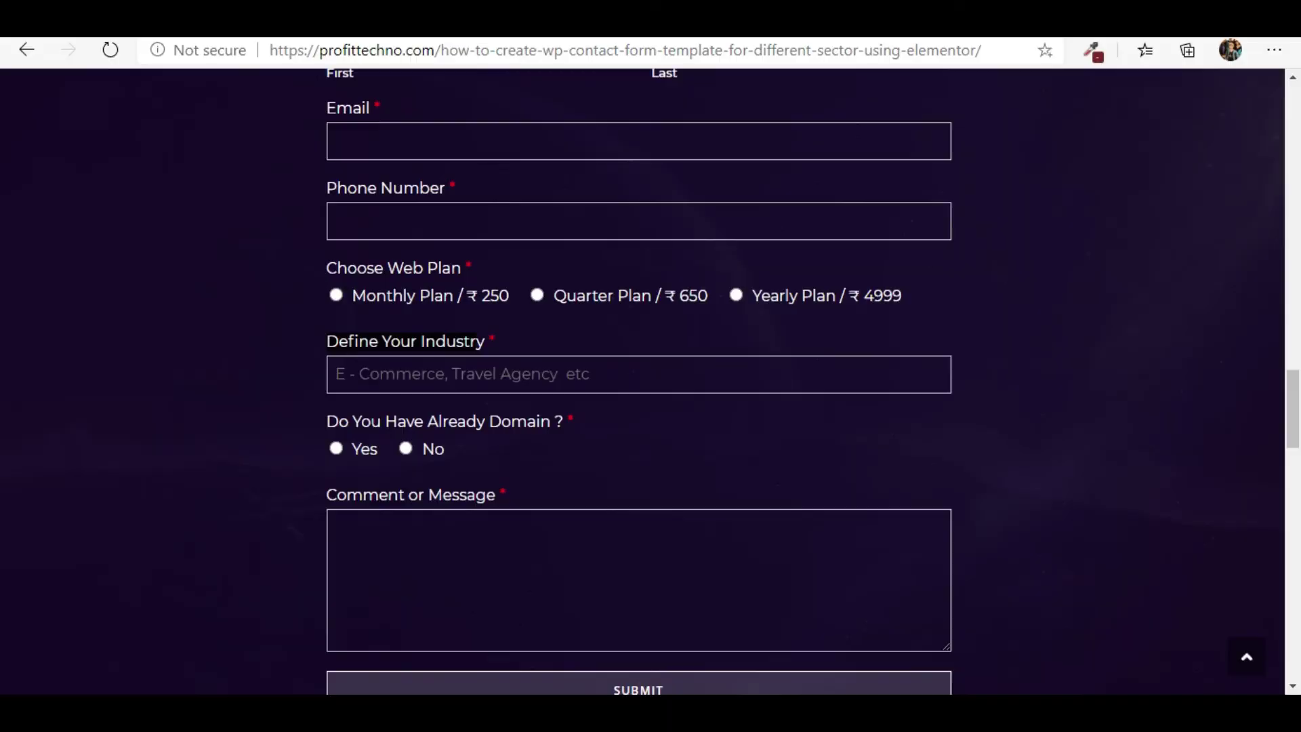
key(alt+Tab)
key(ctrl+v)
text(y)
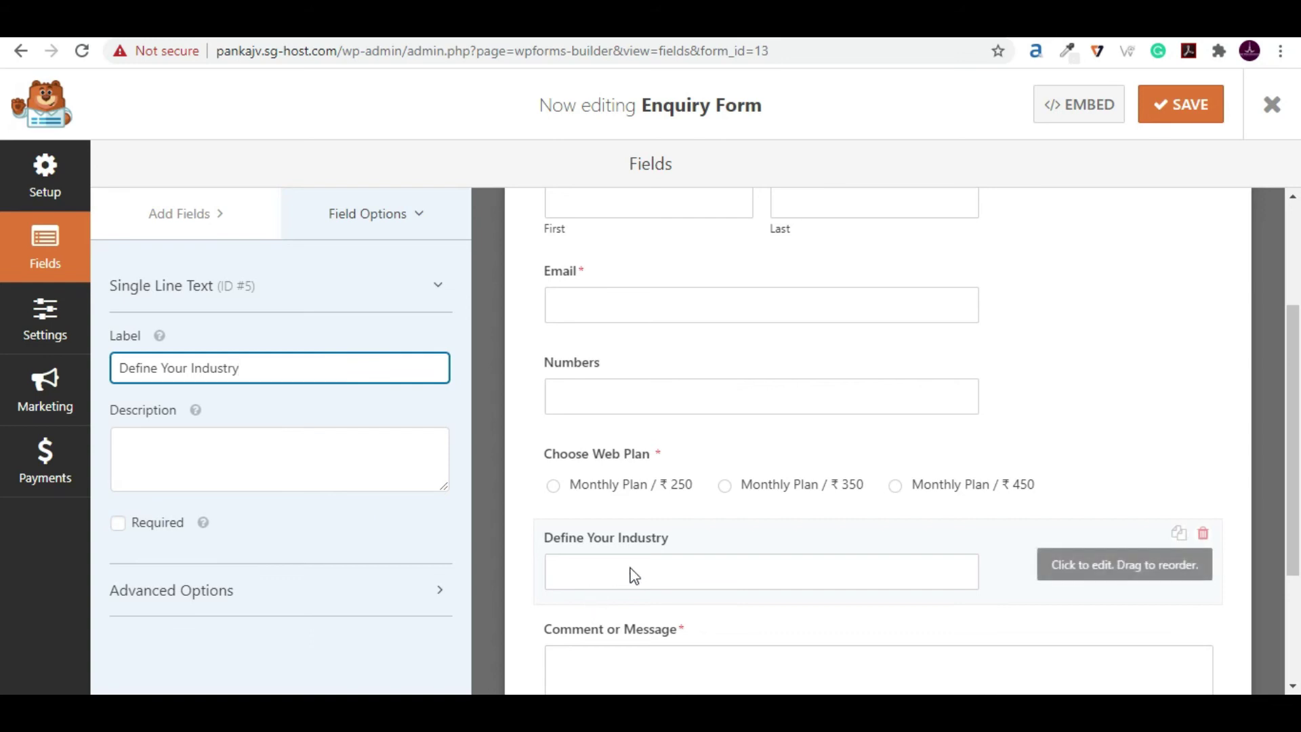
- Set the Define Your Industry field's placeholder text to "E Commerce, Travel Agency etc"
click(230, 597)
scroll(260, 557, down, 3)
click(220, 561)
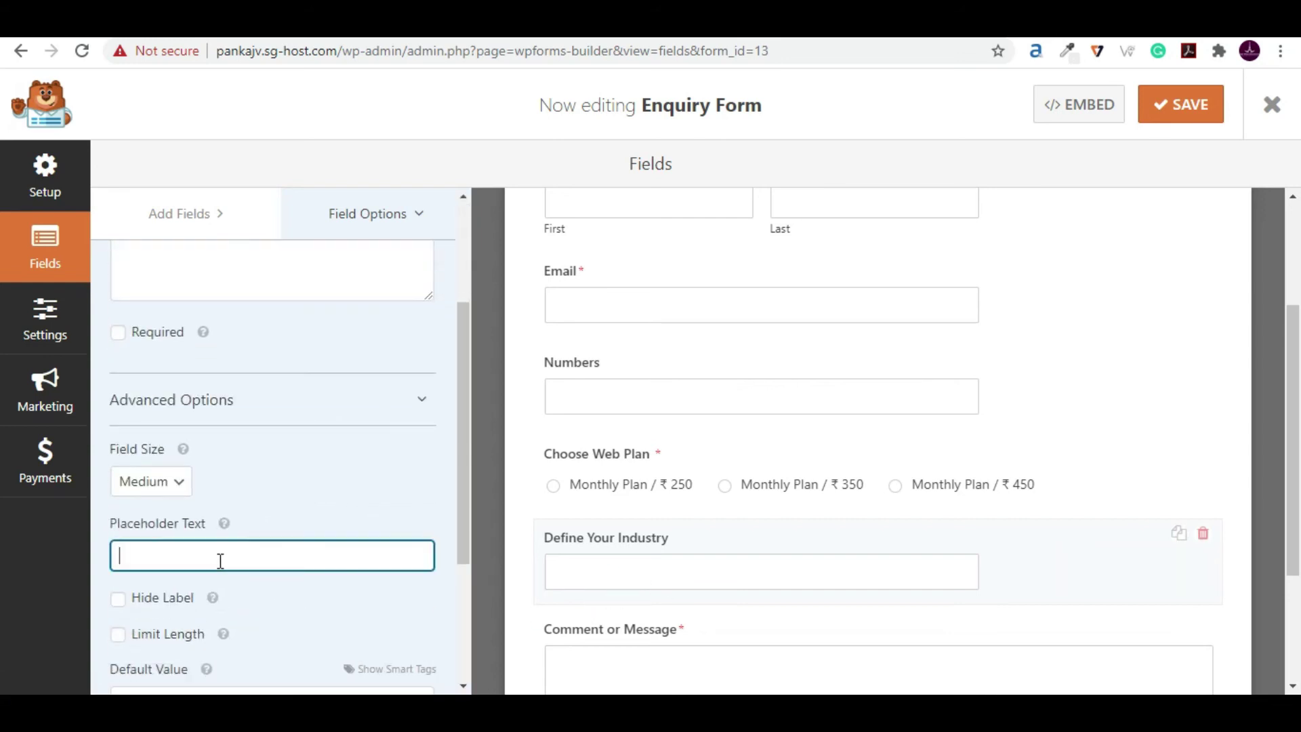
text(E Commerce, Tr)
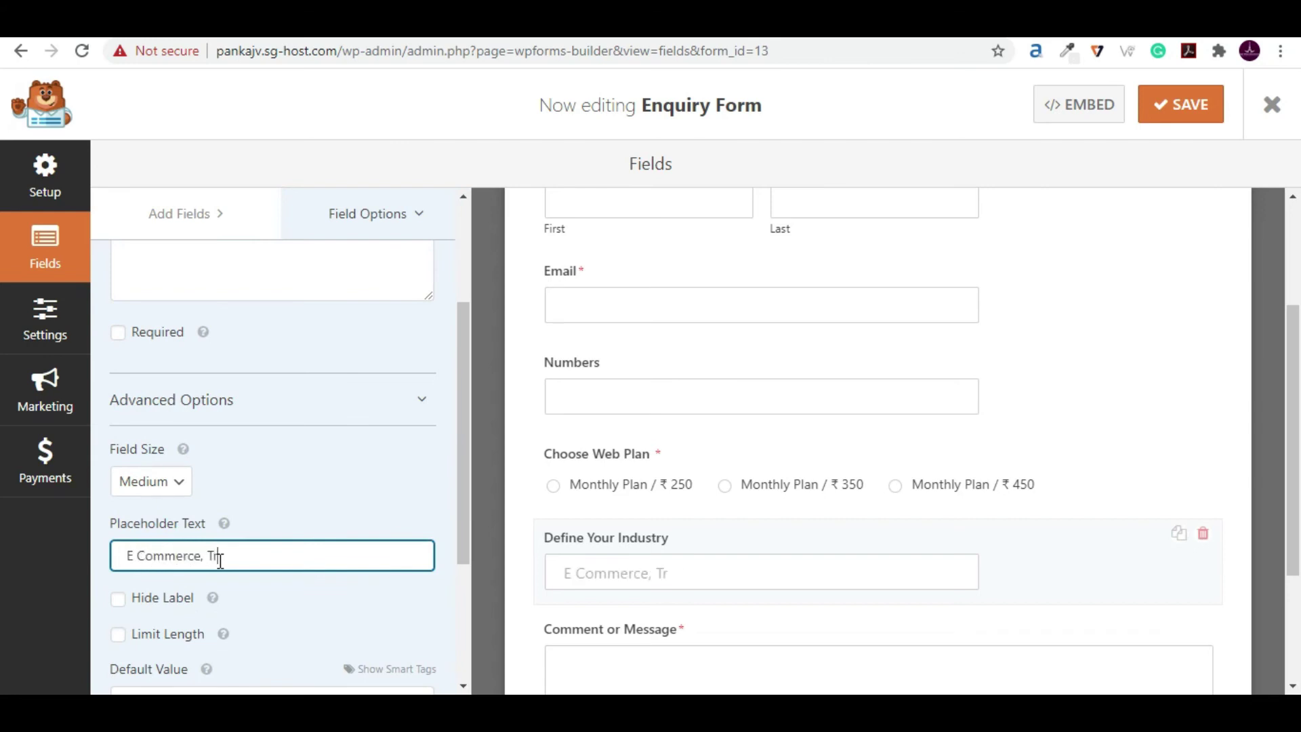
text(avel Agency etc)
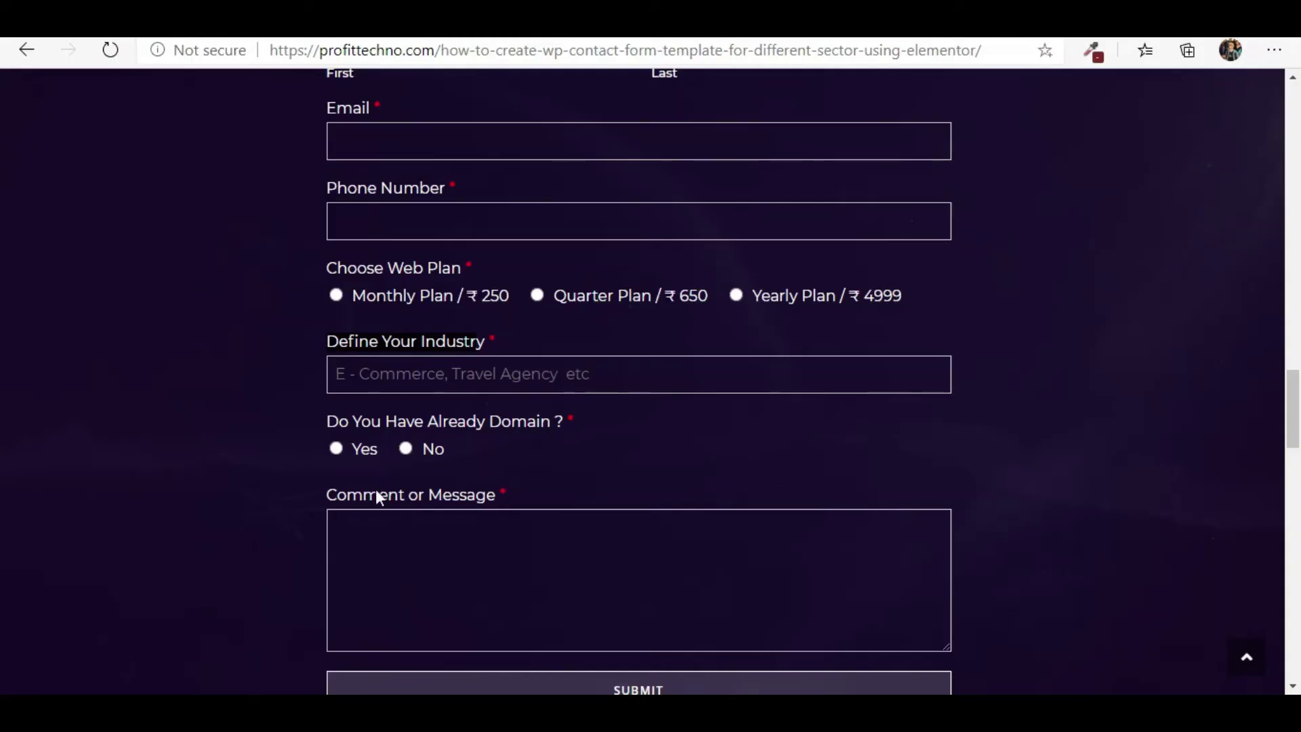
- Check the sample form's domain question and add a Multiple Choice field between Define Your Industry and Comment or Message
scroll(377, 492, down, 2)
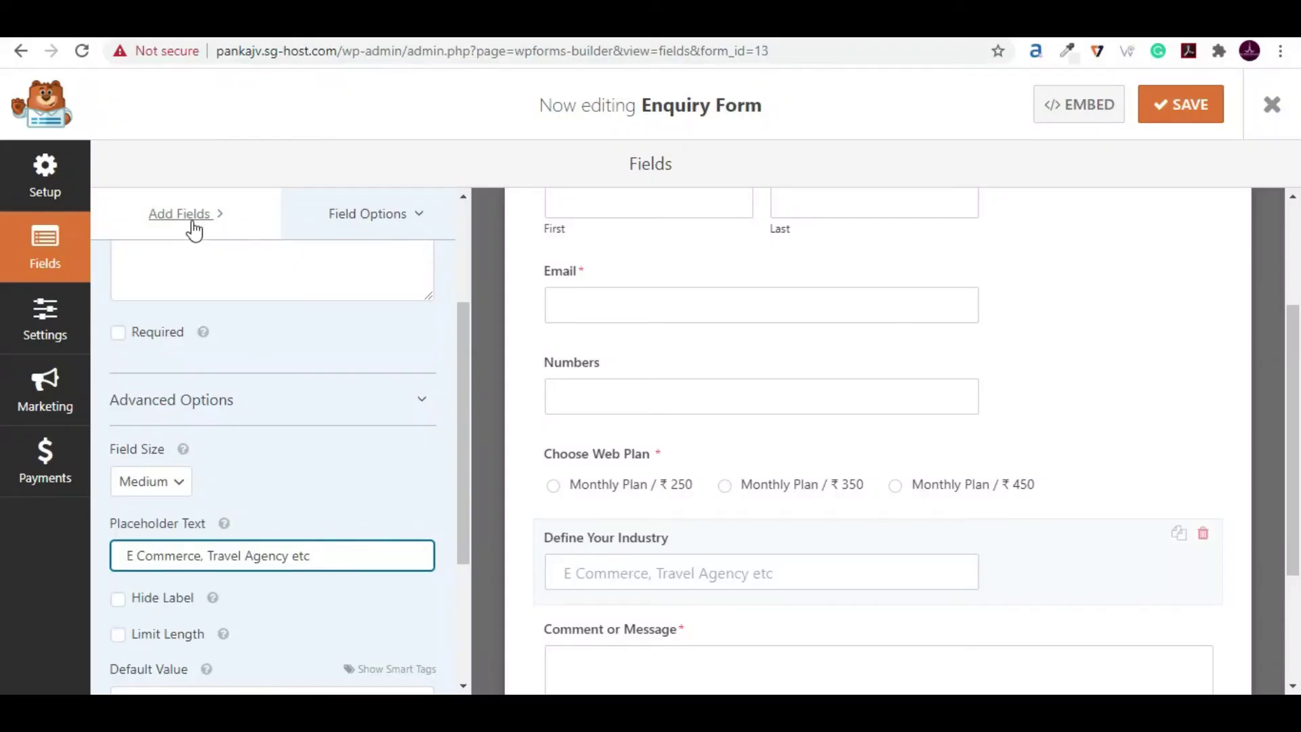
click(192, 225)
scroll(353, 393, up, 3)
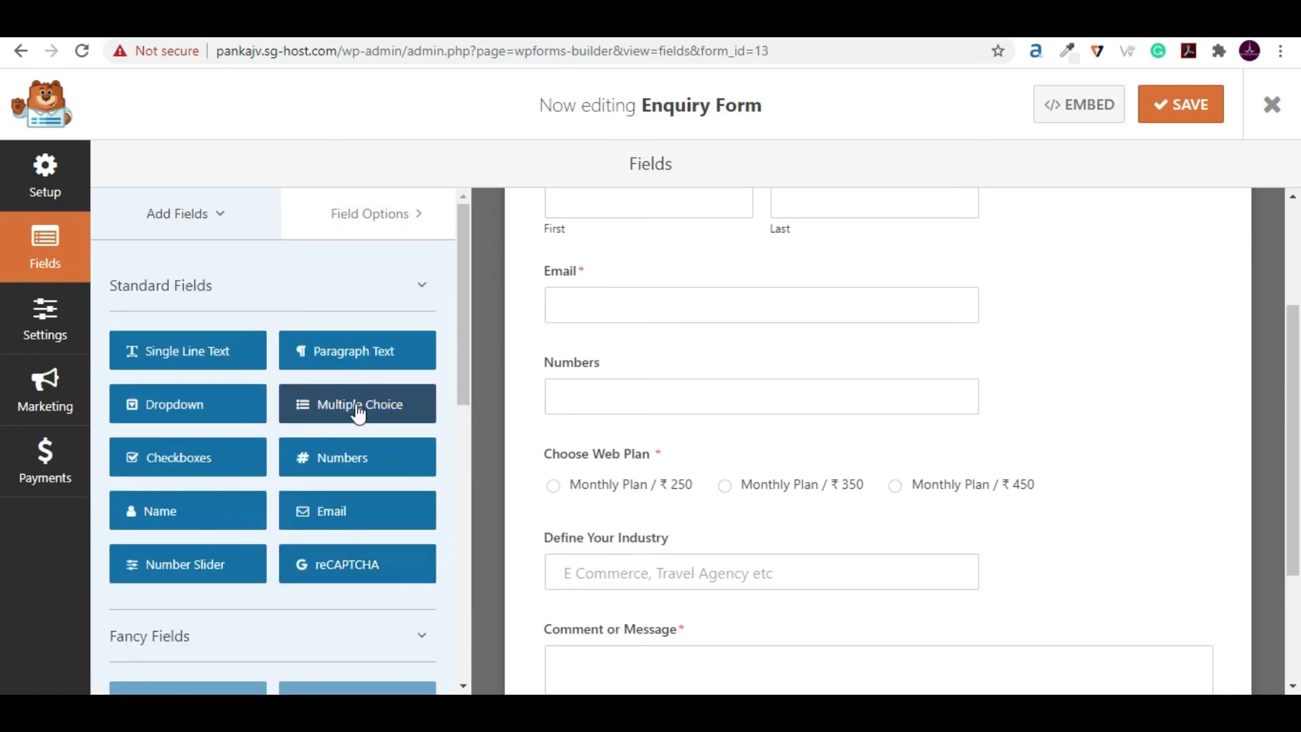
drag(348, 410, 681, 609)
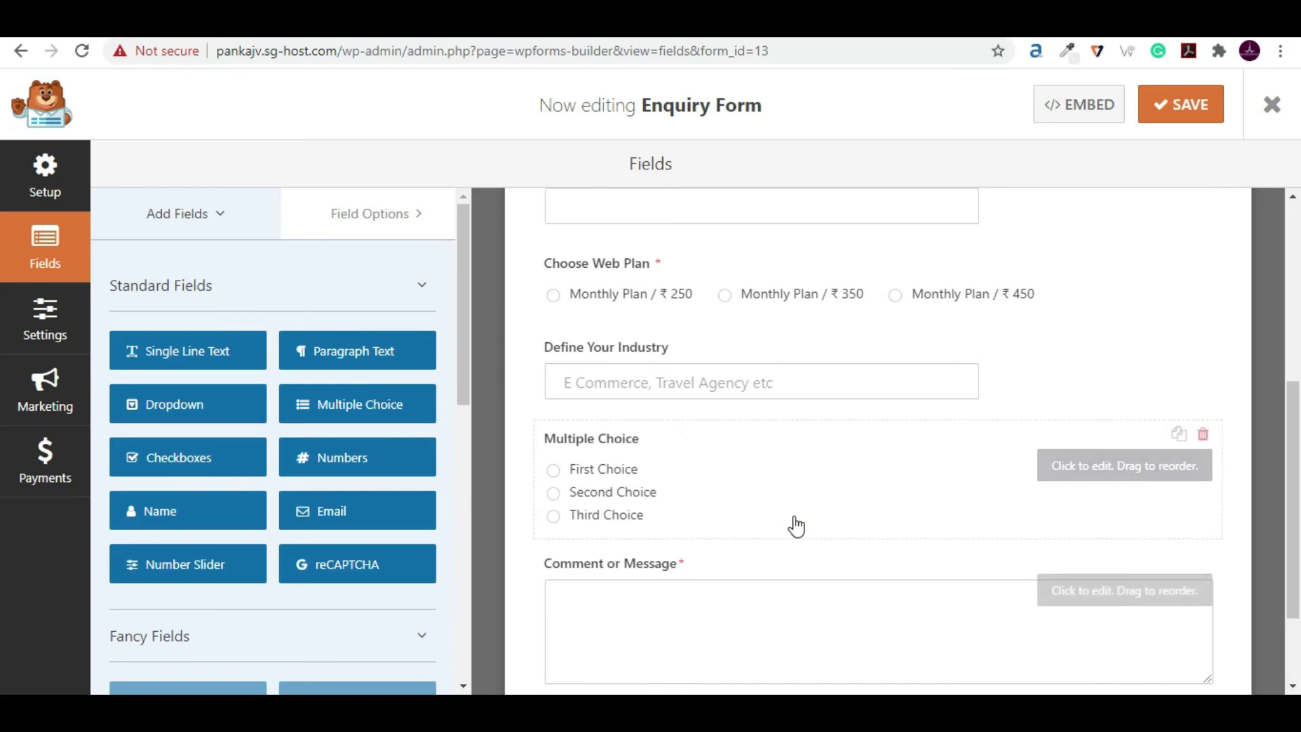
- Label the new Multiple Choice field "Do You Have Already Domain ?", copying the text from the sample enquiry form
click(753, 497)
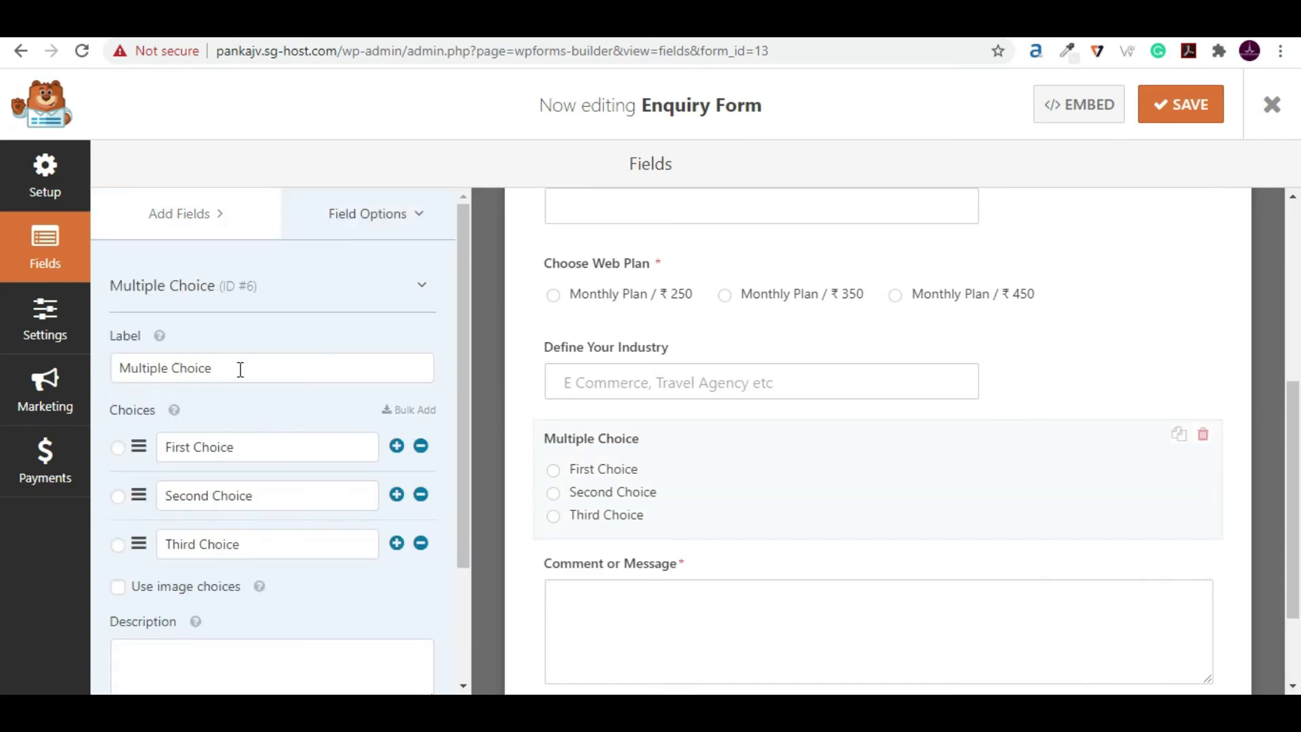
drag(241, 368, 132, 368)
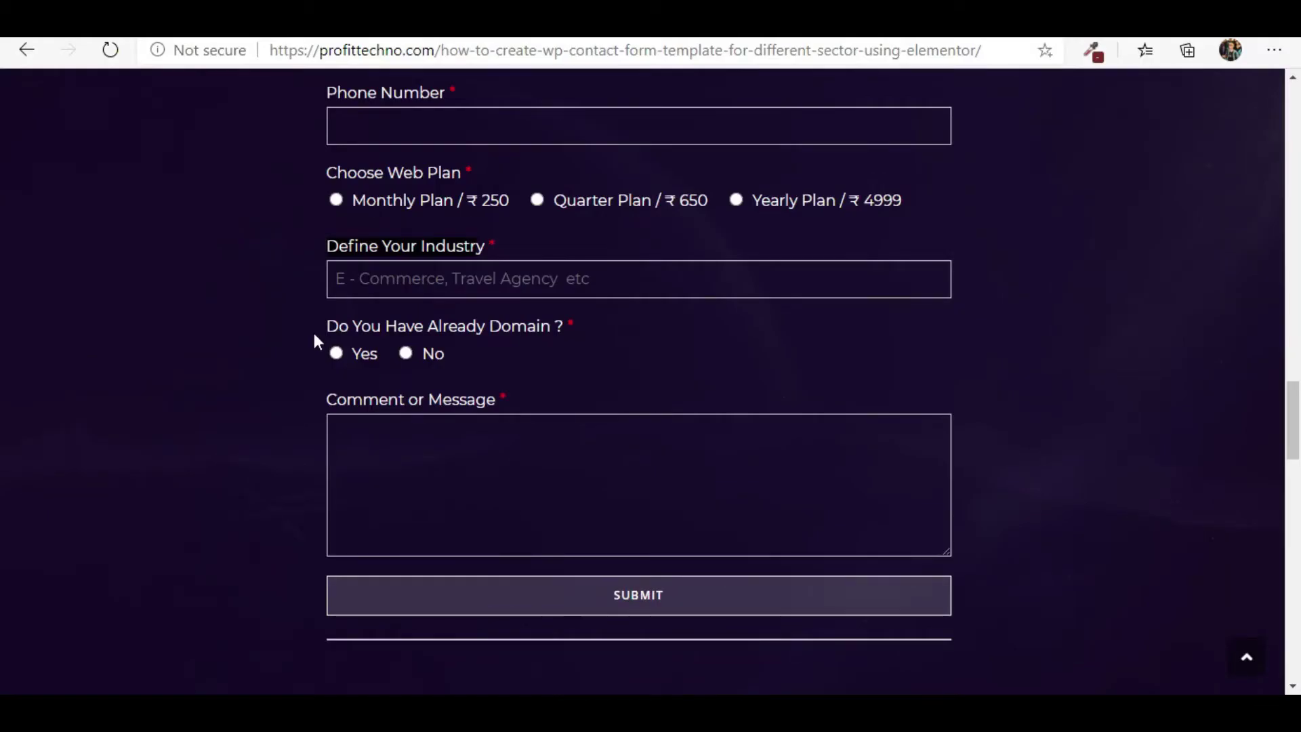
drag(315, 332, 553, 337)
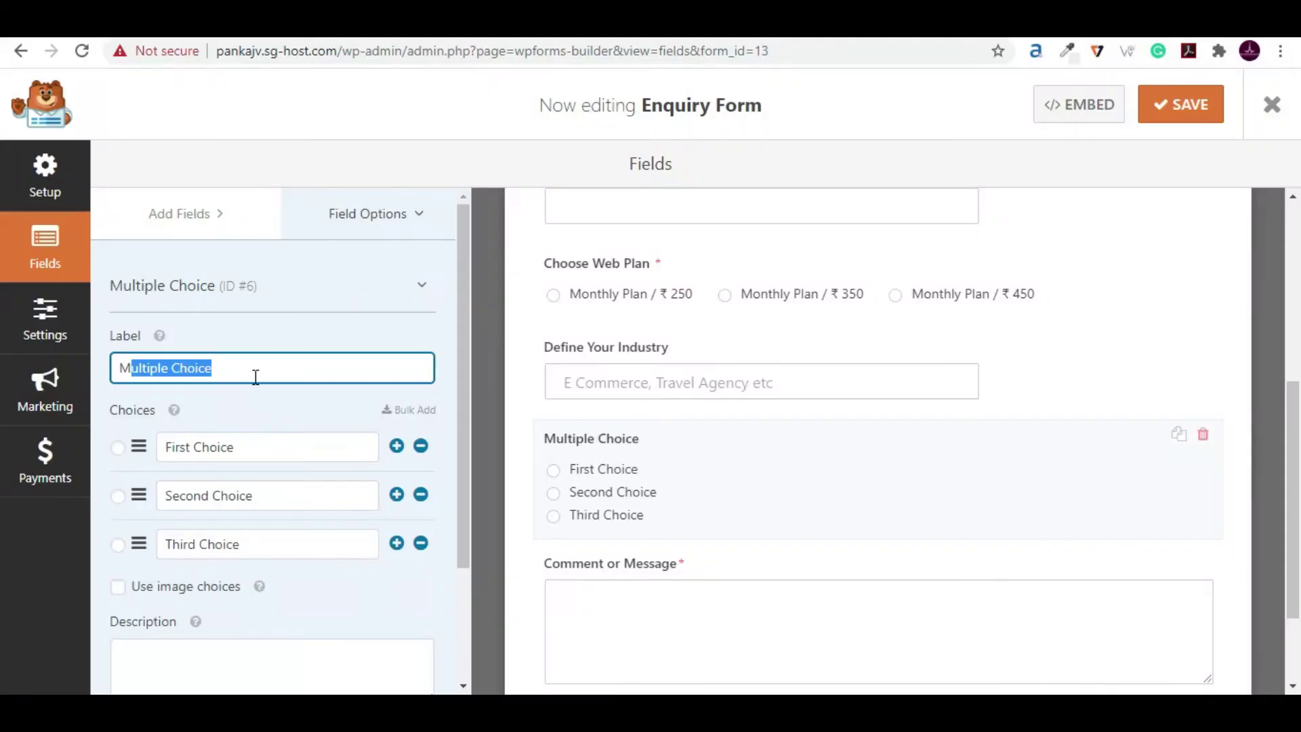
click(269, 366)
key(ctrl+a)
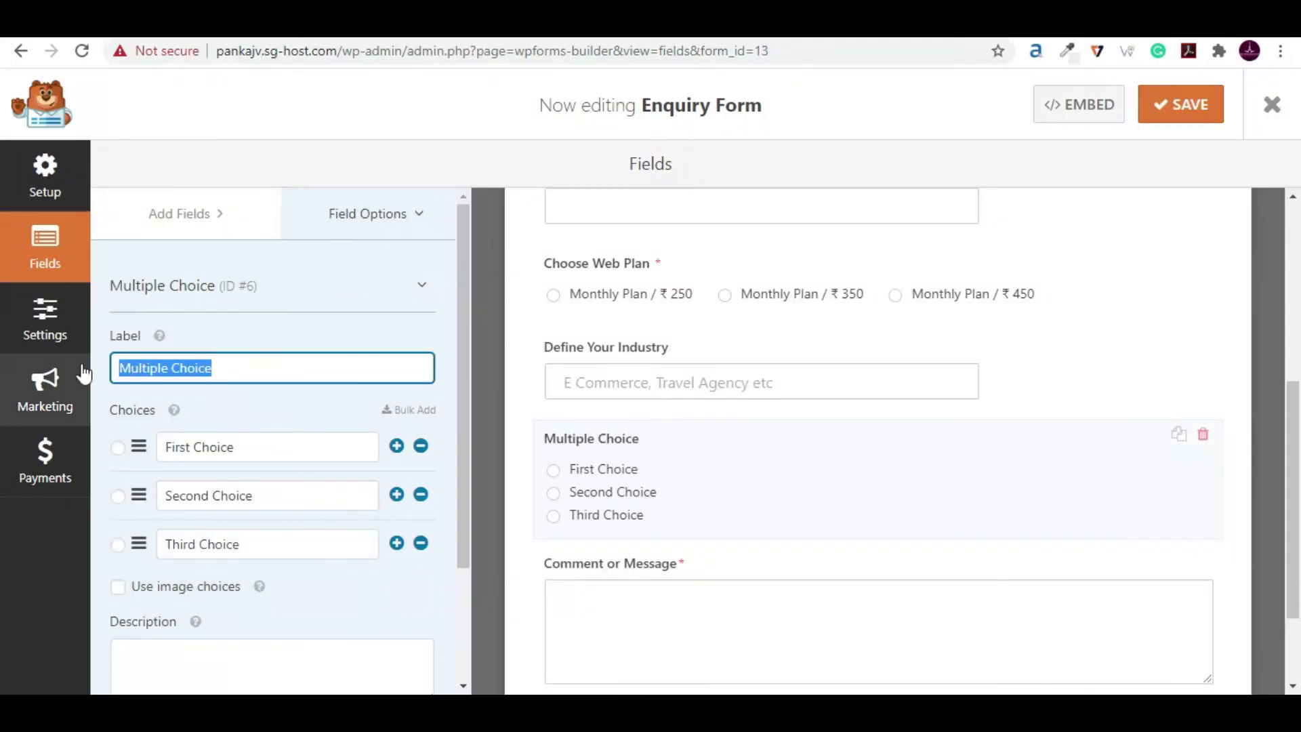
text(Do You Have Already Domain ? *)
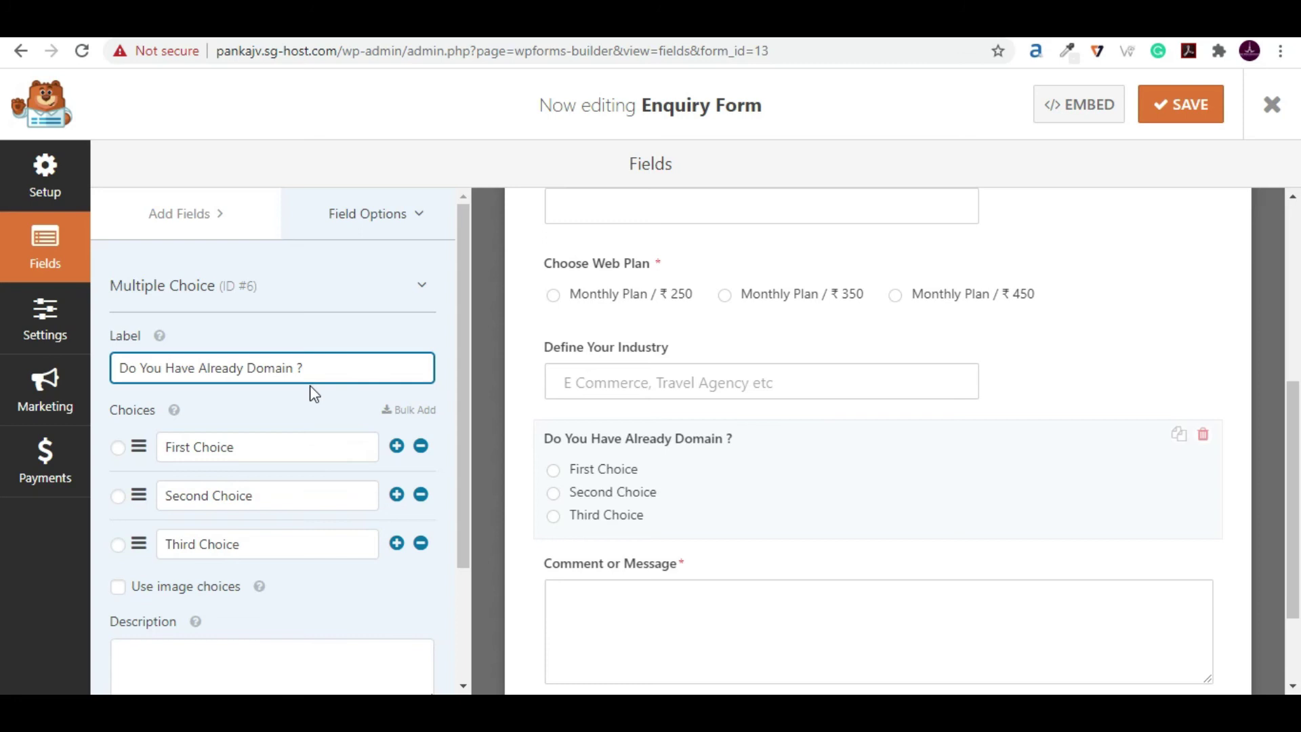
- Set the domain question's first two choices to "Yes" and "No" and remove the third choice
key(Tab)
key(Tab)
key(Tab)
text(Y)
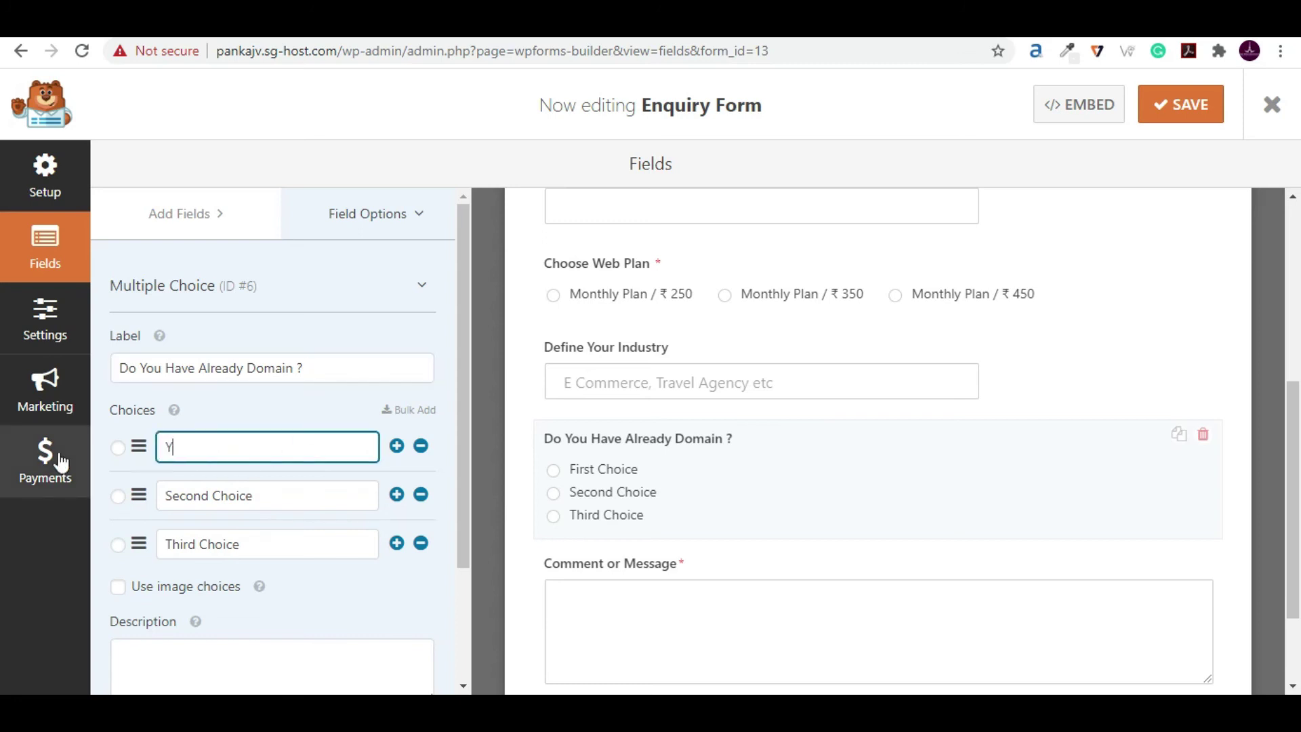
key(Tab)
text(No)
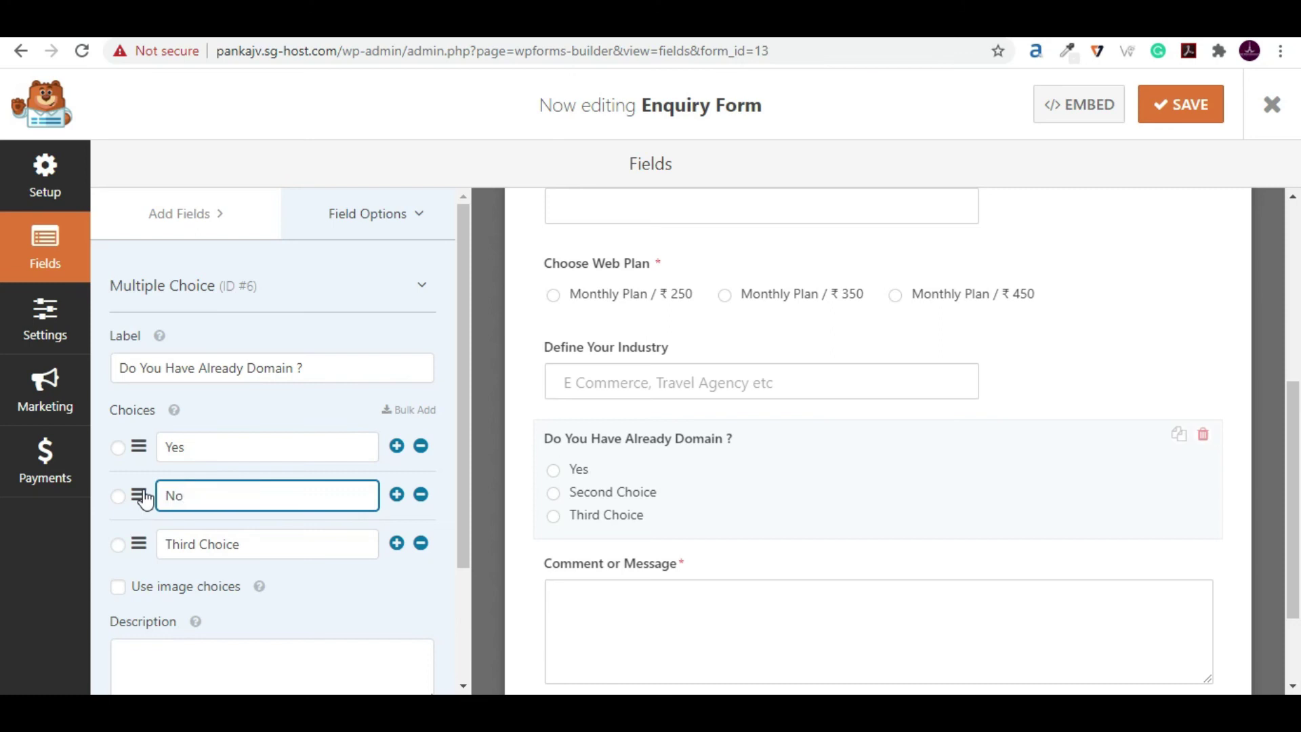
click(421, 545)
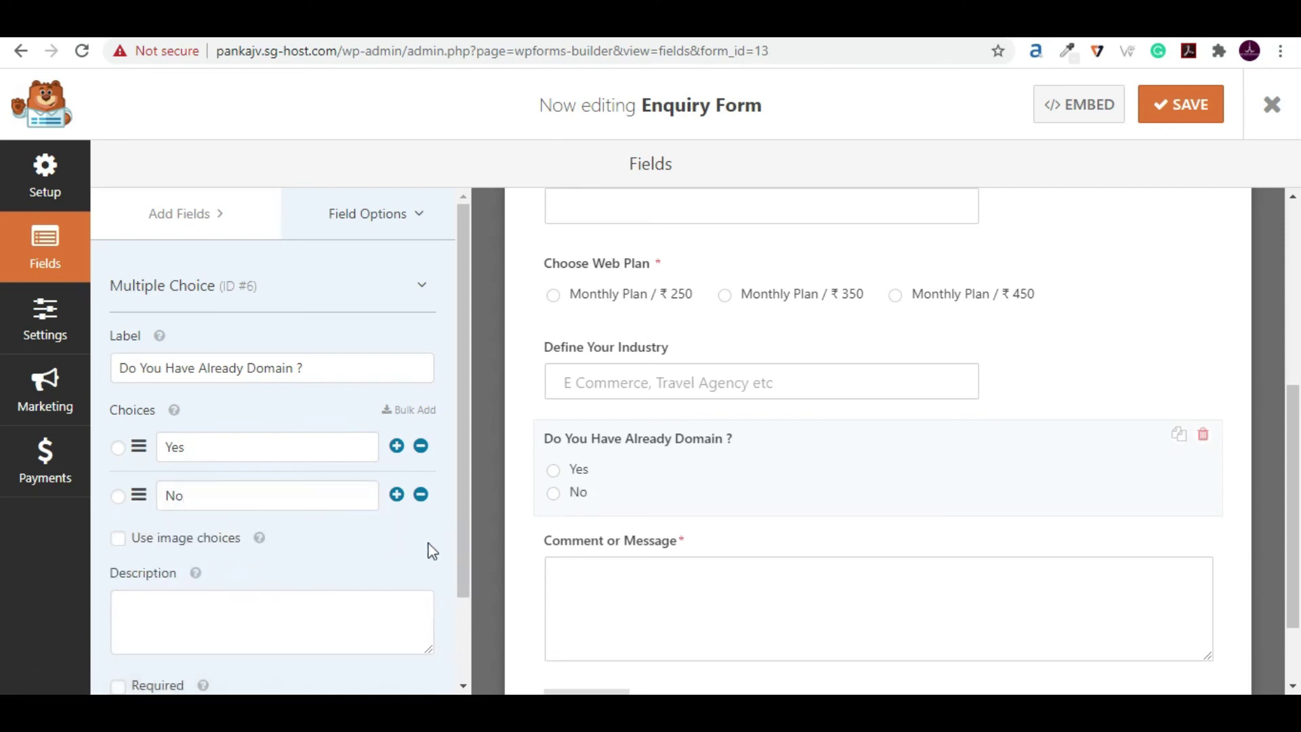
- Set the choice layout of the "Do You Have Already Domain ?" field to Inline in its advanced options
scroll(410, 546, down, 2)
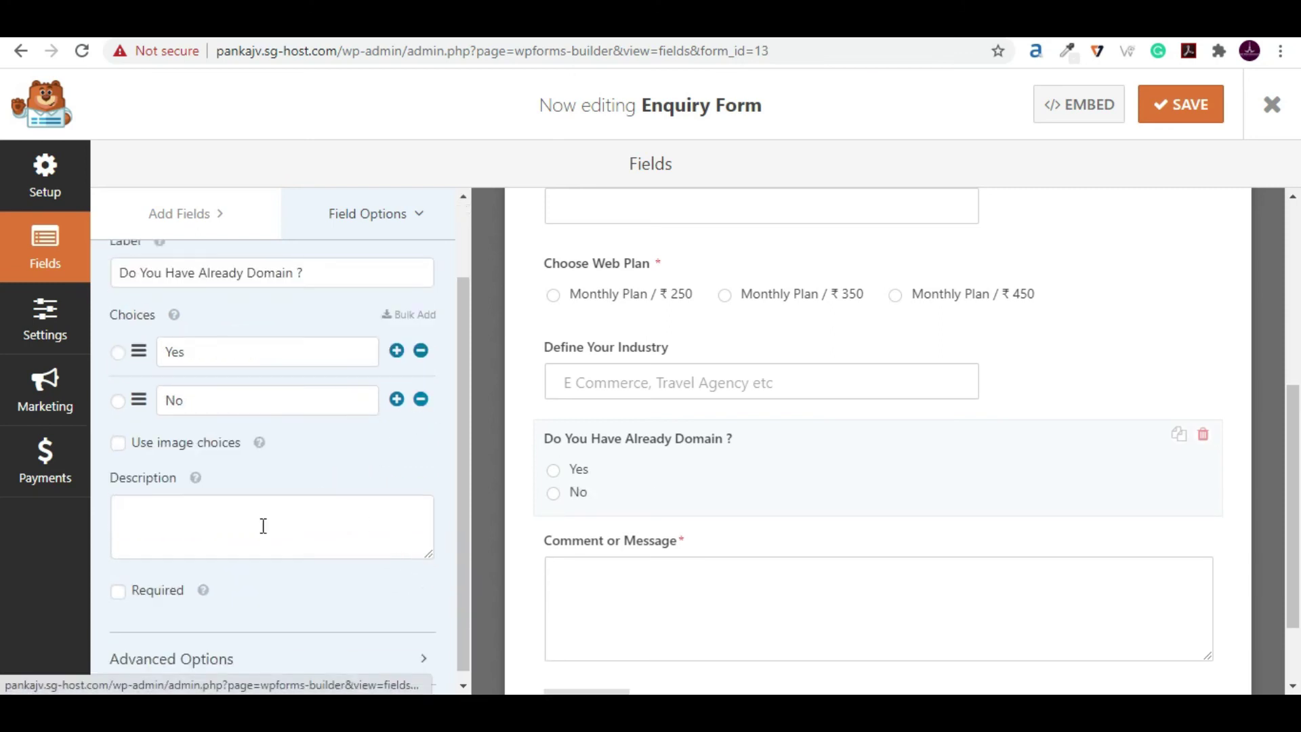
click(279, 661)
scroll(285, 580, down, 4)
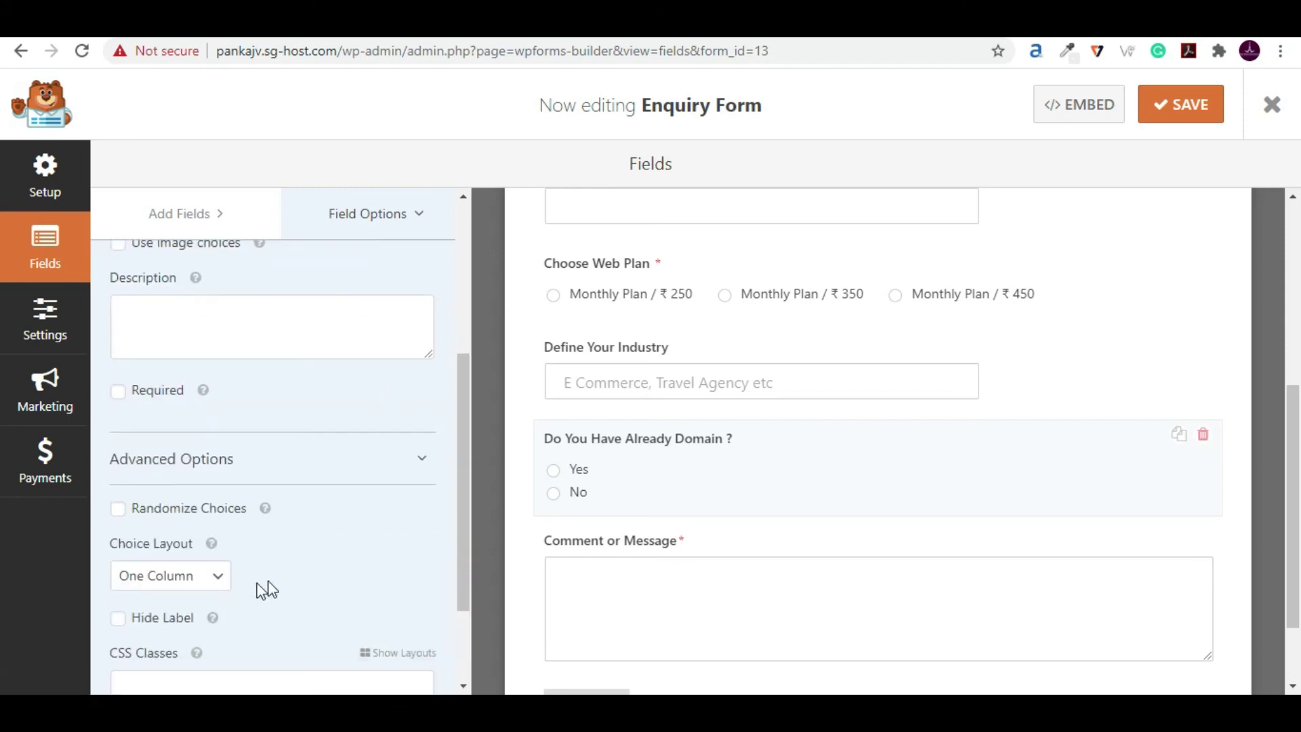
scroll(279, 570, down, 3)
click(192, 445)
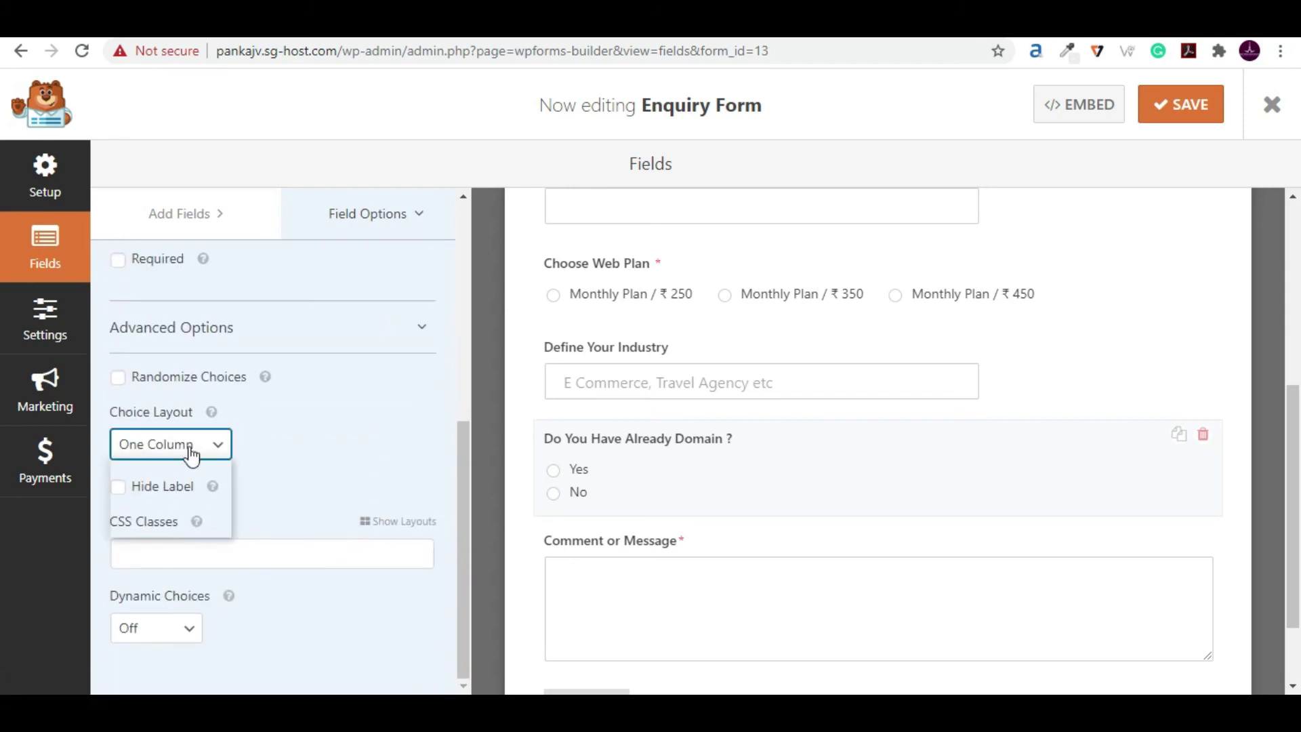
click(170, 529)
scroll(328, 492, up, 2)
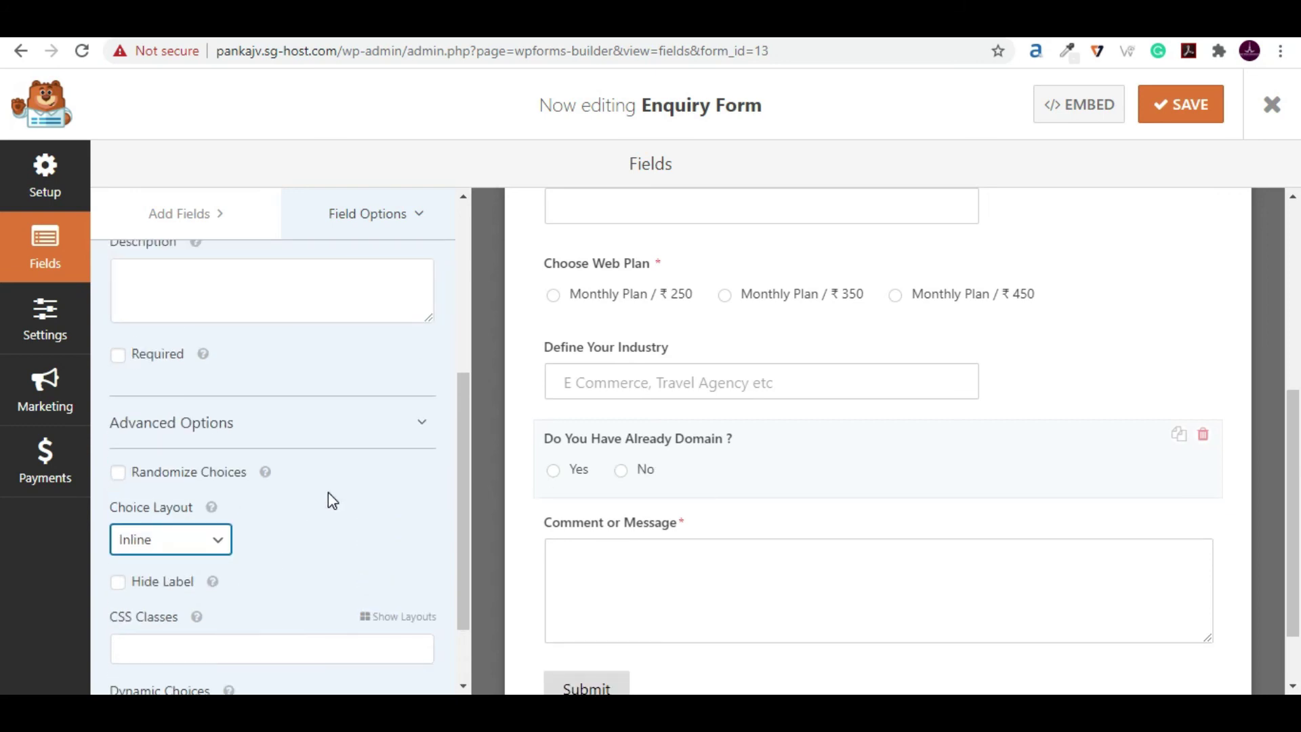
scroll(327, 502, down, 3)
scroll(334, 534, up, 2)
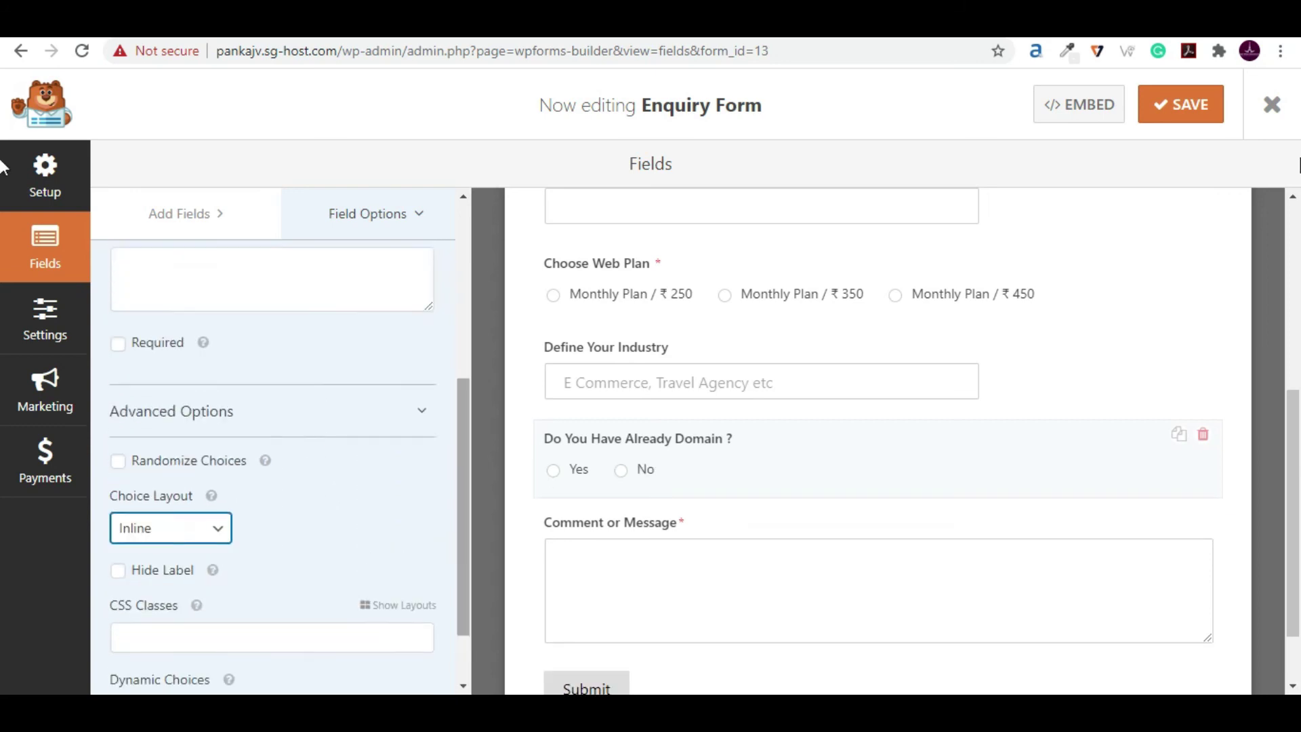
- Save the Enquiry Form and look up its embed shortcode
click(1184, 115)
scroll(1254, 670, up, 5)
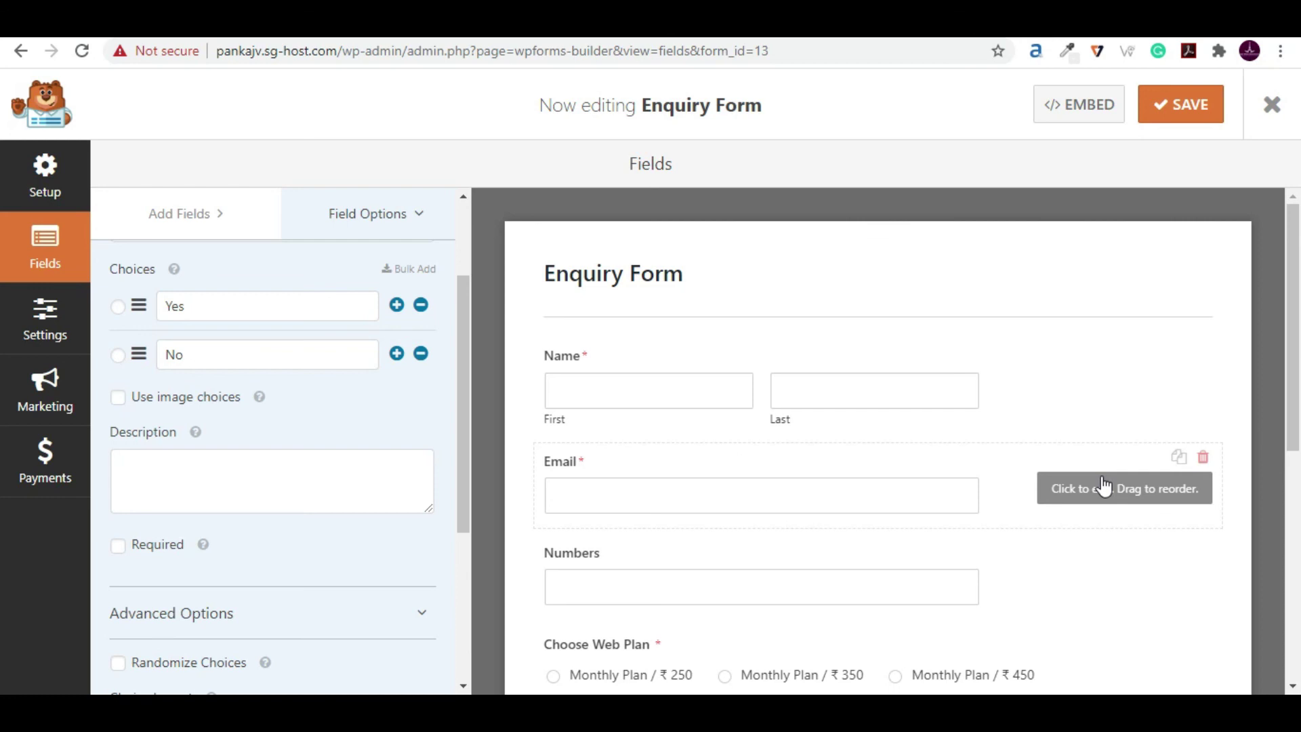
click(1083, 106)
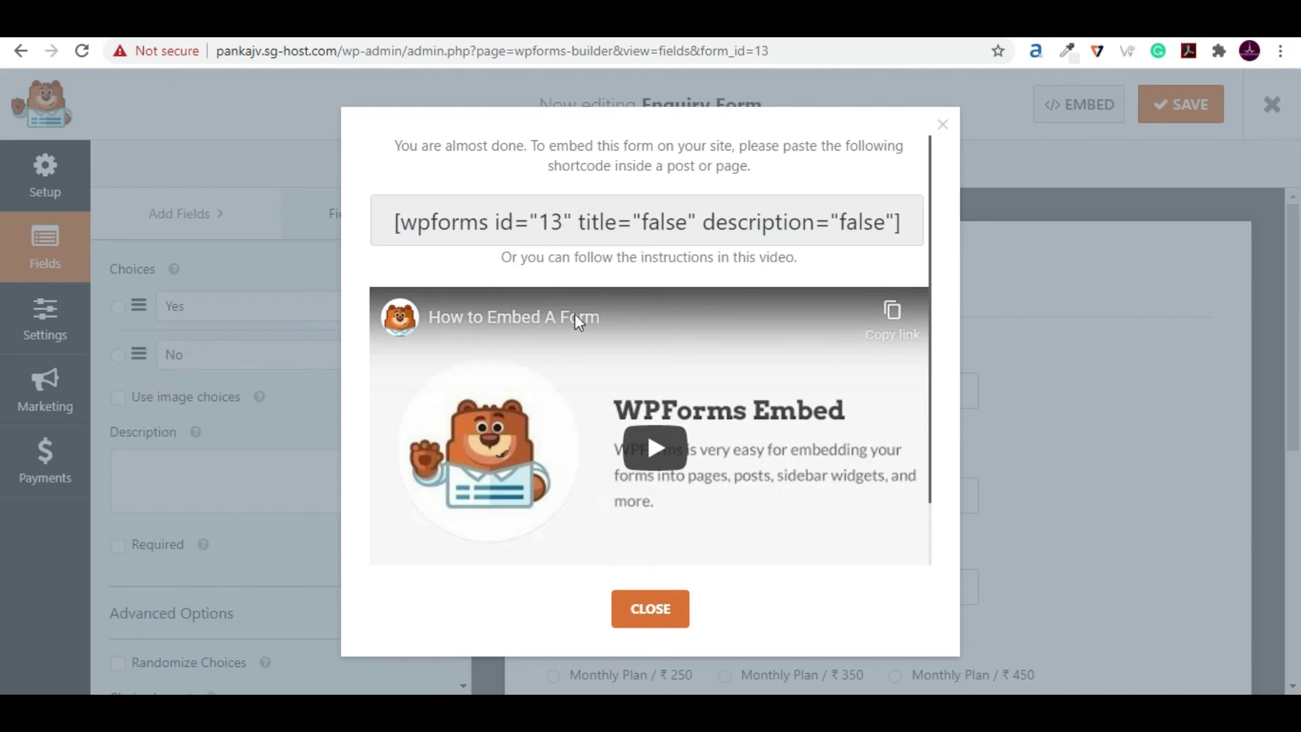
click(651, 609)
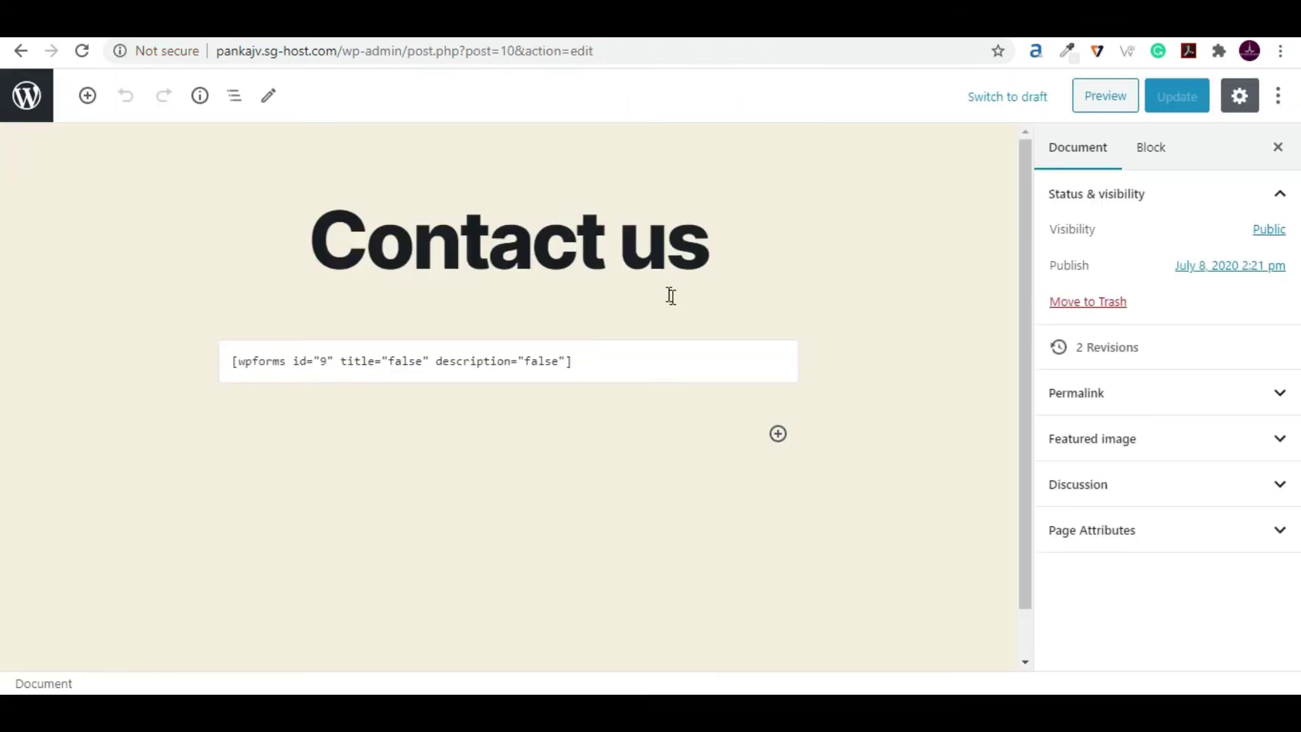
- Change the form ID in the Contact us page's WPForms shortcode to 13 and update the page
click(331, 366)
key(BackSpace)
text(13)
click(1181, 99)
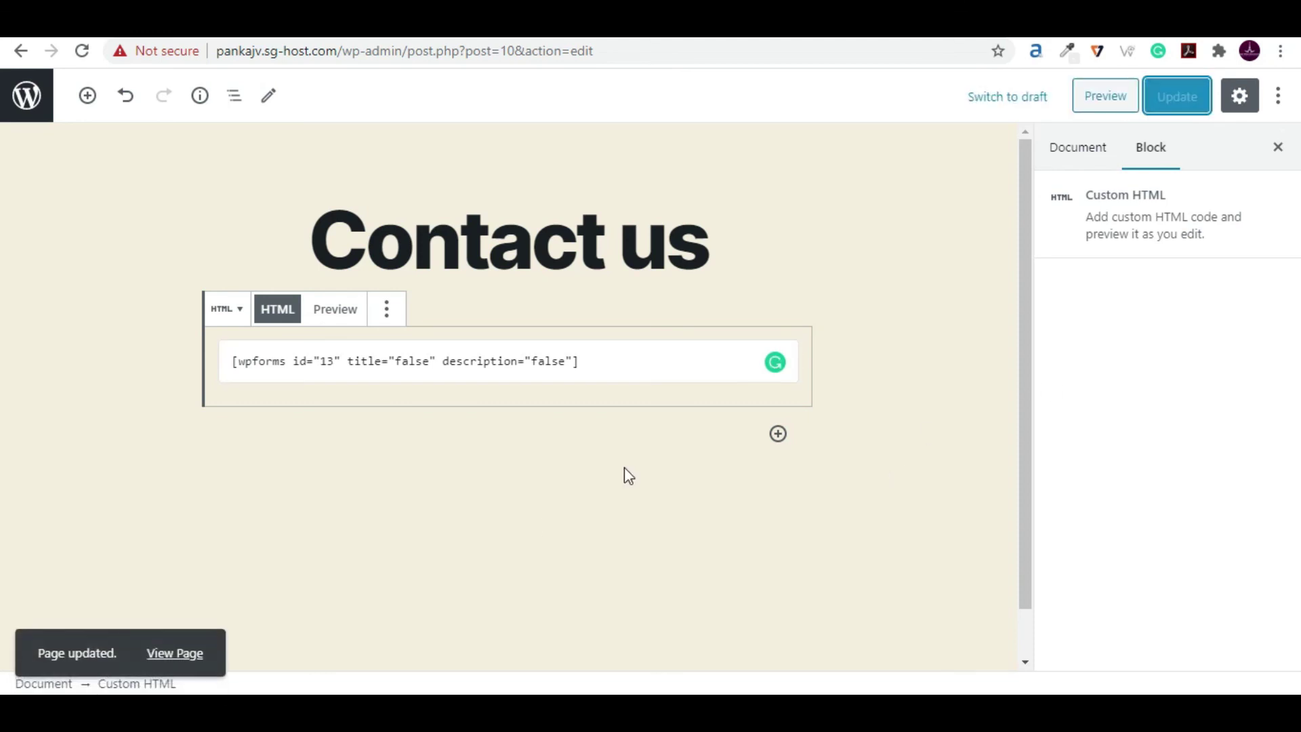
- View the published contact page and compare its embedded enquiry form with the styled sample form on profittechno.com
click(177, 653)
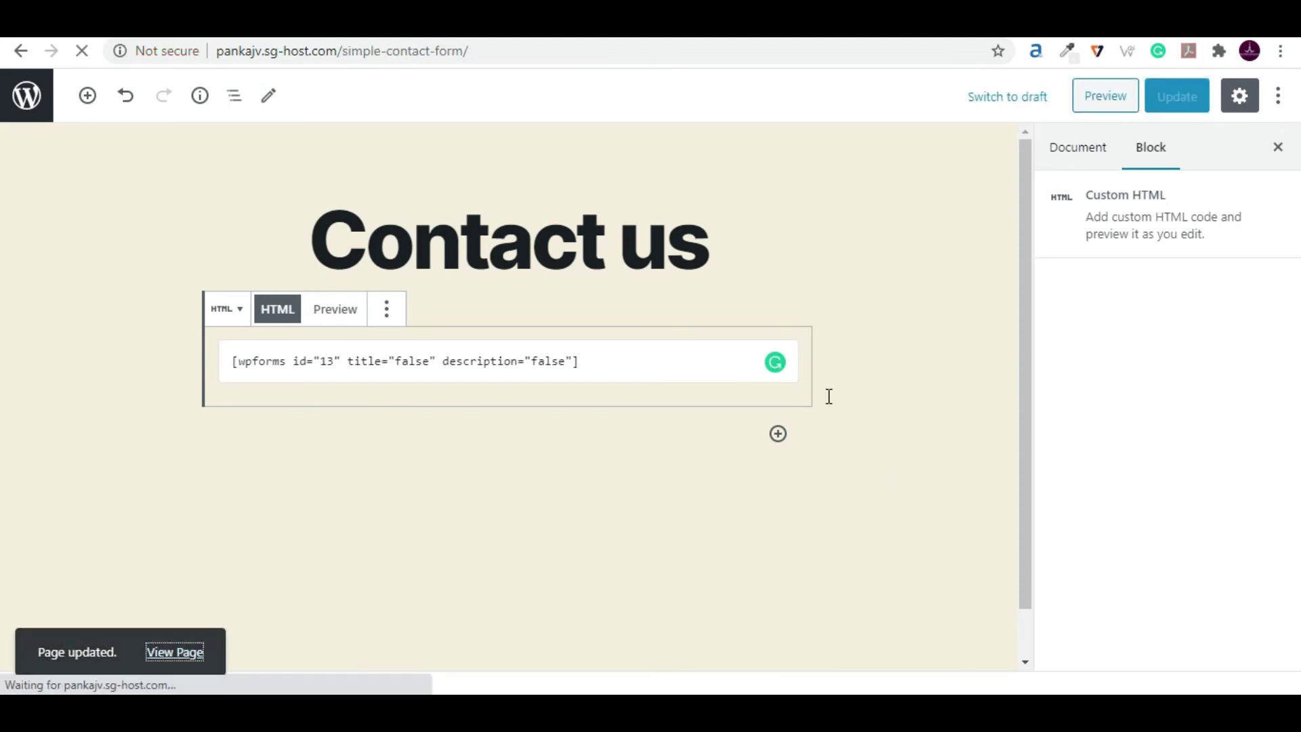
scroll(843, 400, down, 4)
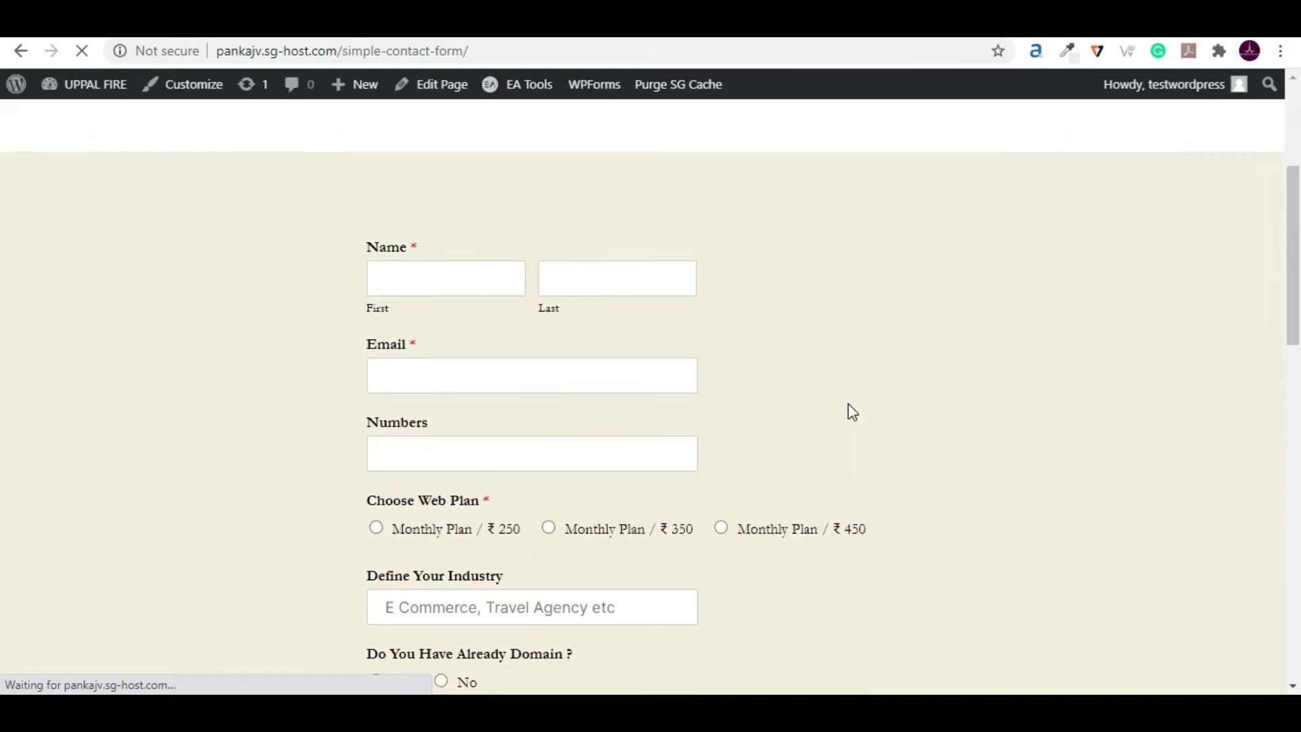
scroll(900, 421, down, 3)
scroll(908, 434, up, 3)
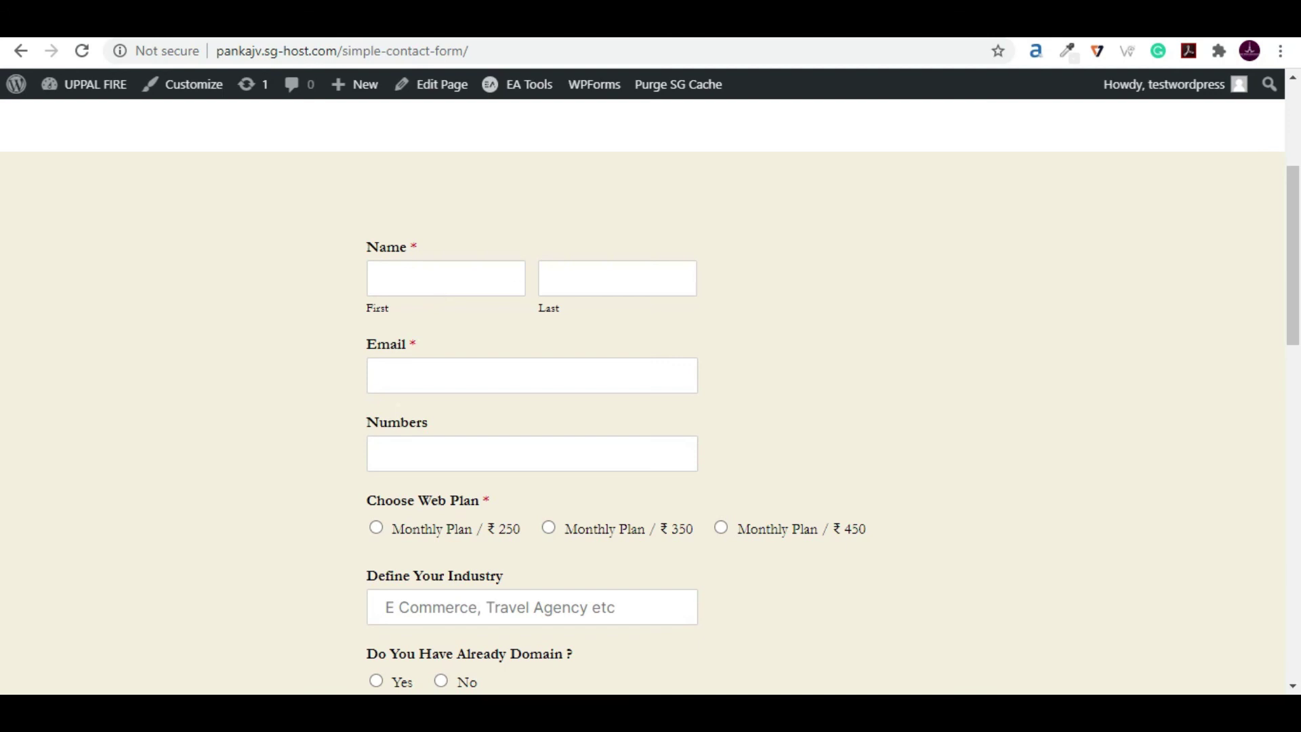
key(ctrl+Tab)
key(ctrl+Tab)
scroll(550, 453, down, 3)
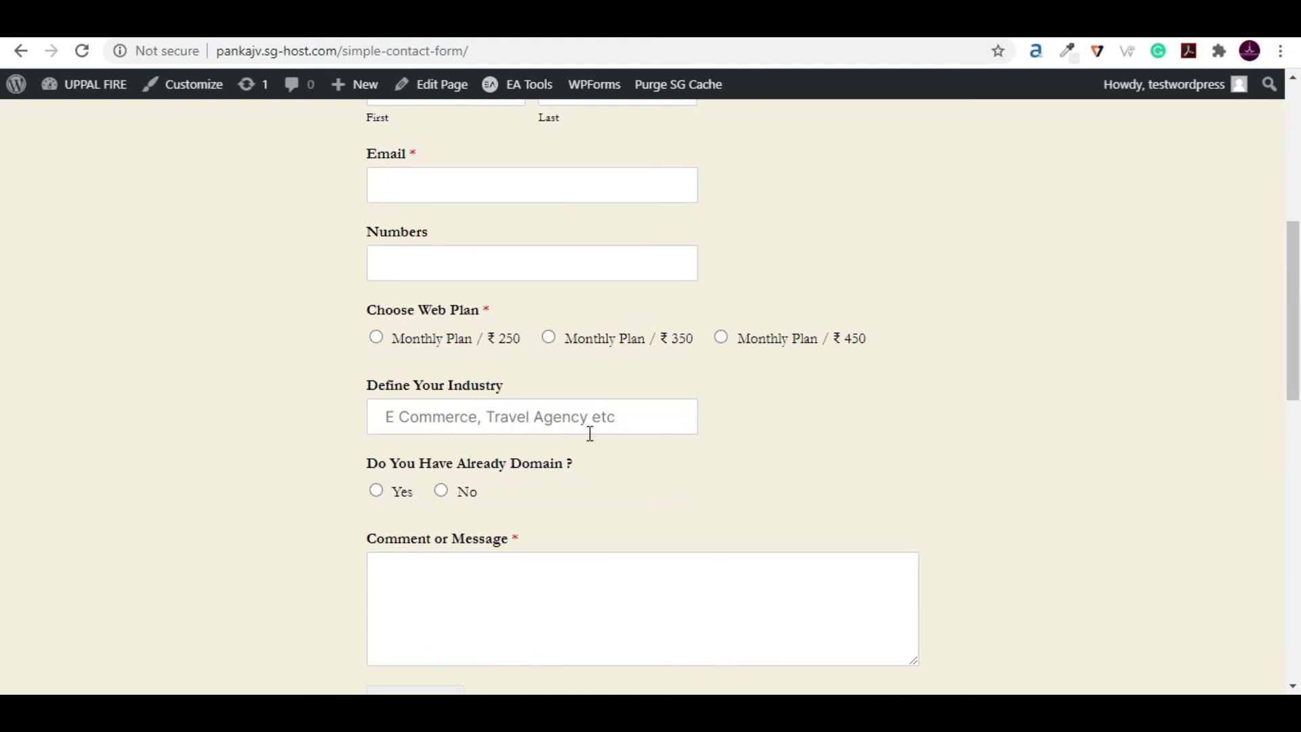
scroll(455, 479, down, 3)
scroll(471, 499, up, 4)
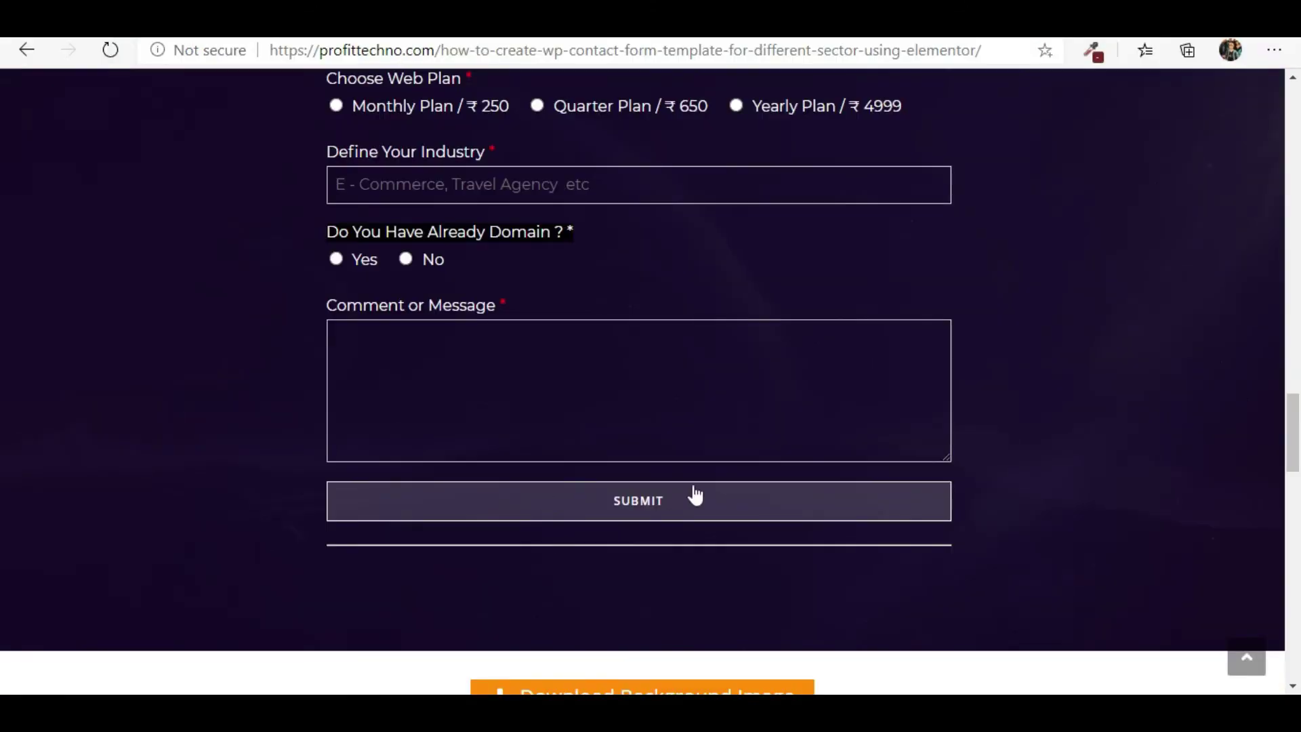
scroll(1024, 380, up, 2)
scroll(1037, 364, up, 1)
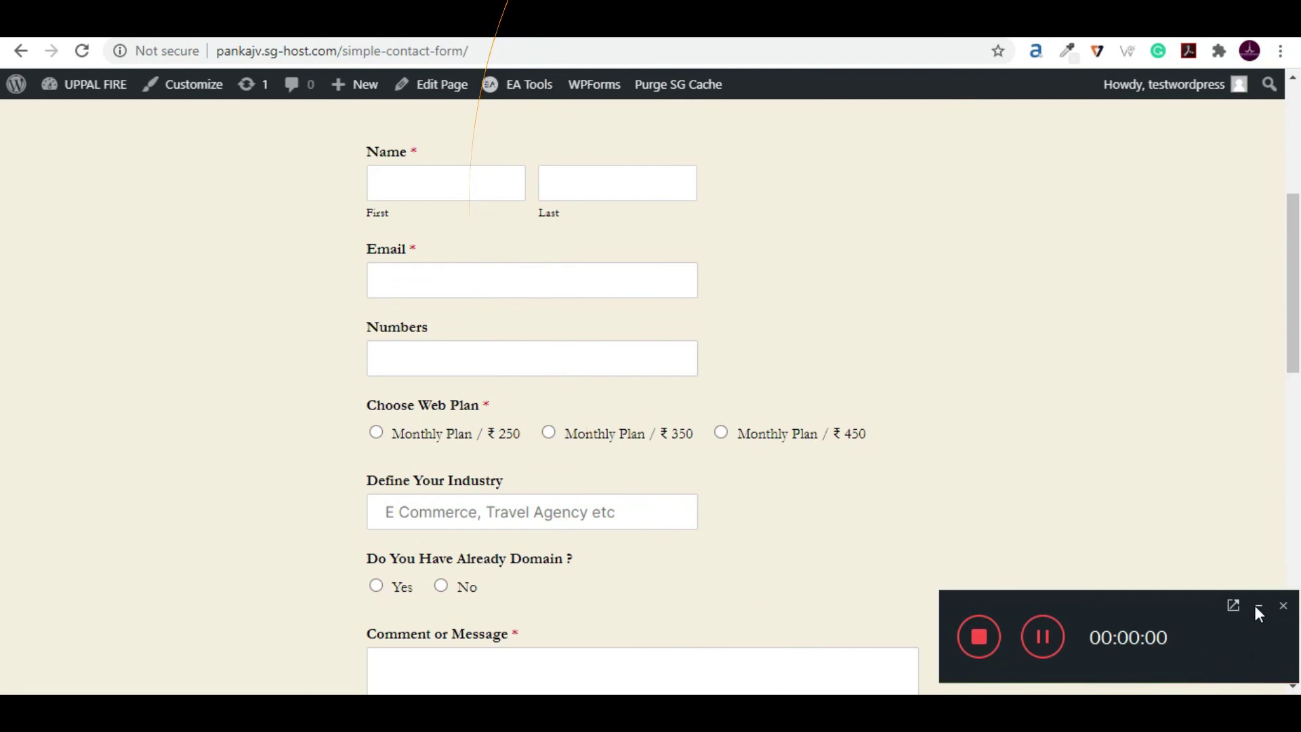
click(1255, 605)
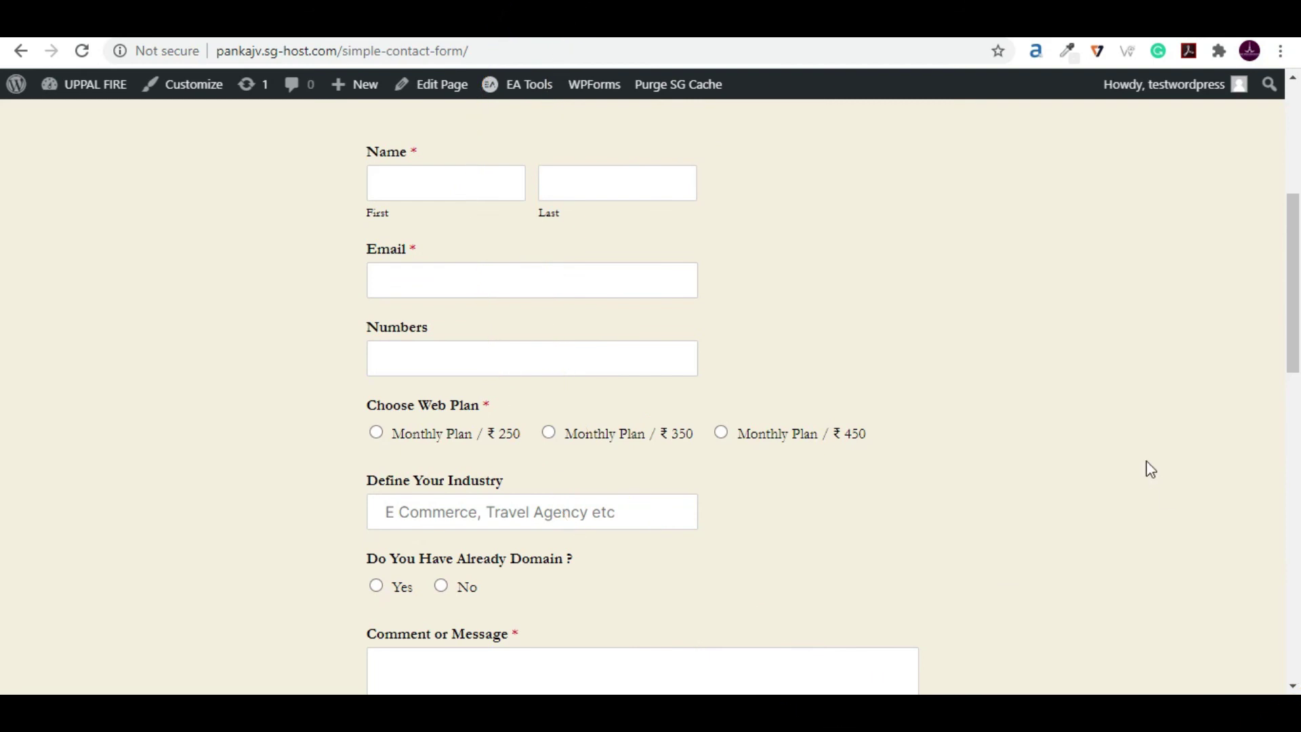